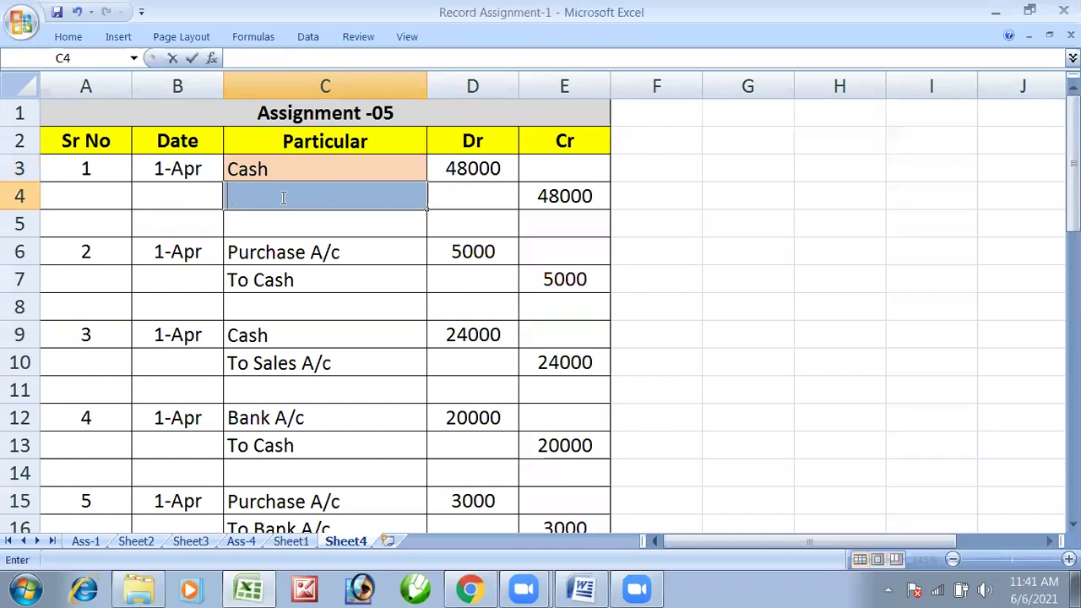
# Step: Enter "To Consulting Fee" as the credit account of journal entry 1 in cell C4
pyautogui.write('Cons')
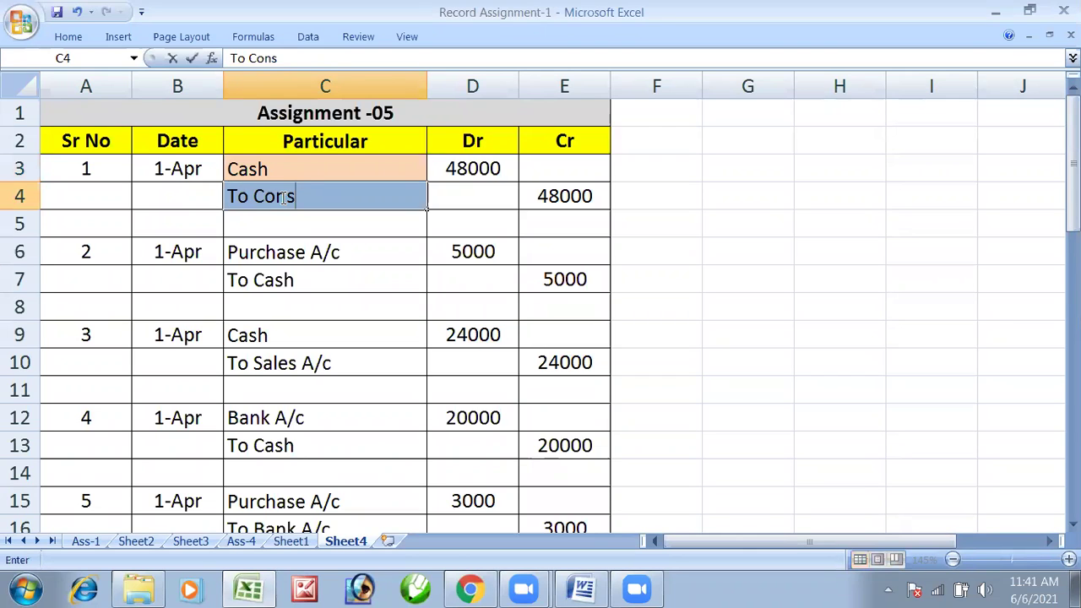
pyautogui.write('ulting Fee')
pyautogui.press('Return')
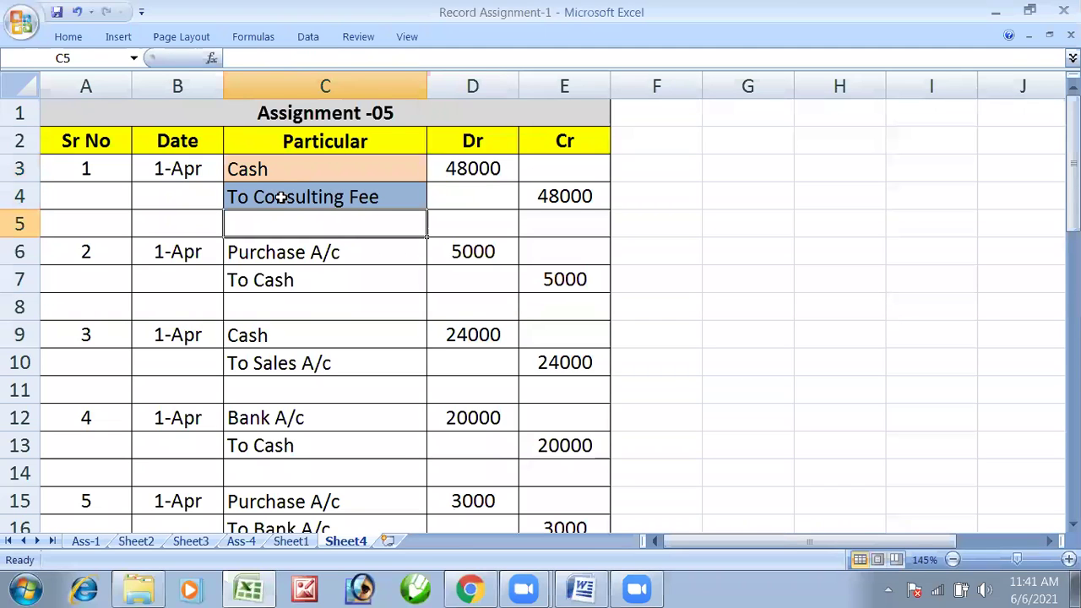
# Step: Set the debit amount in D3 and the credit amount in E4 of entry 1 to 26000
pyautogui.hotkey('alt', 'Tab')
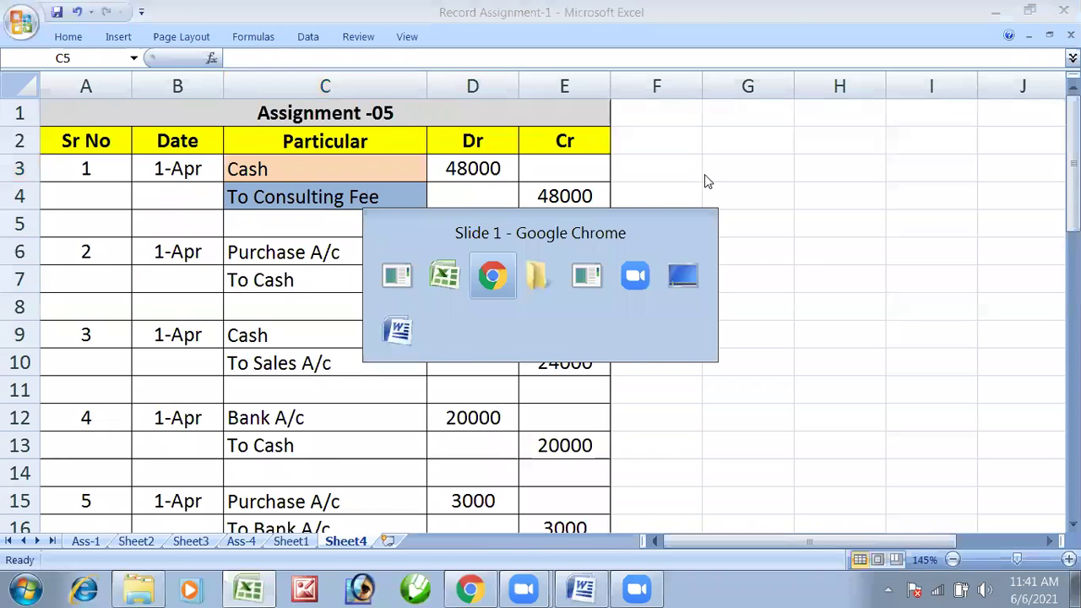
pyautogui.hotkey('alt', 'Tab')
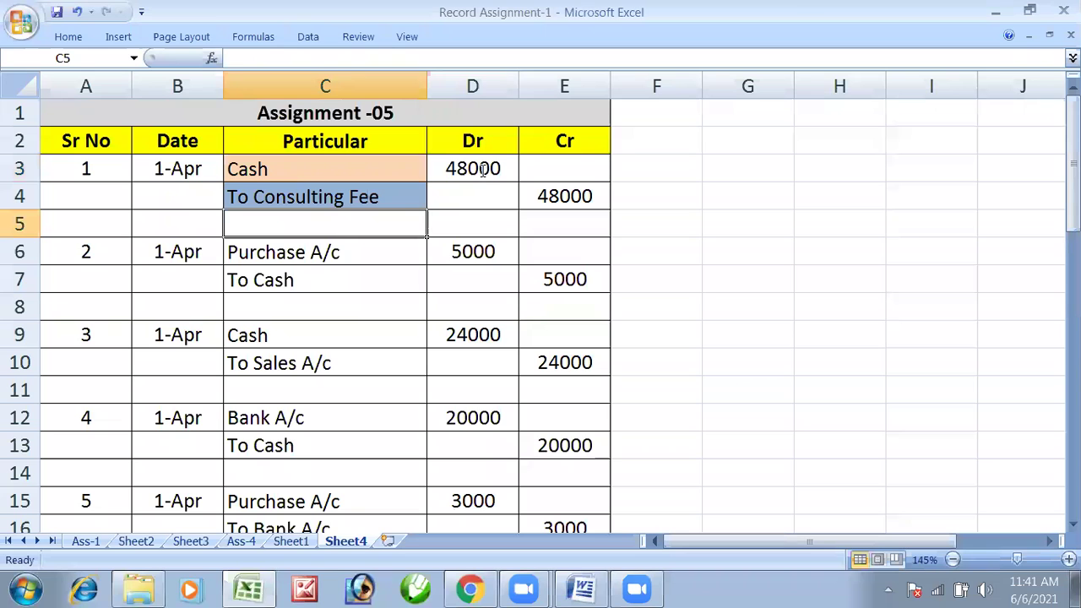
pyautogui.click(478, 169)
pyautogui.write('26000')
pyautogui.press('Return')
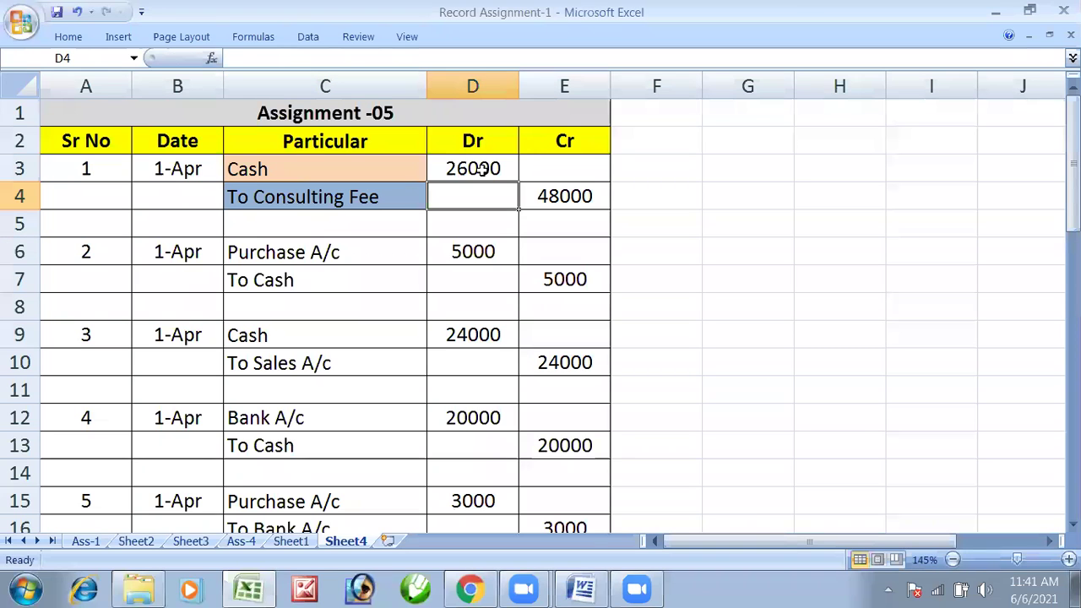
pyautogui.press('Right')
pyautogui.write('26000')
pyautogui.press('Return')
# Step: Check the second transaction in the assignment PDF in Chrome, and enter "Bank A/c" as entry 2's debit account in Excel cell C6
pyautogui.hotkey('alt', 'Tab')
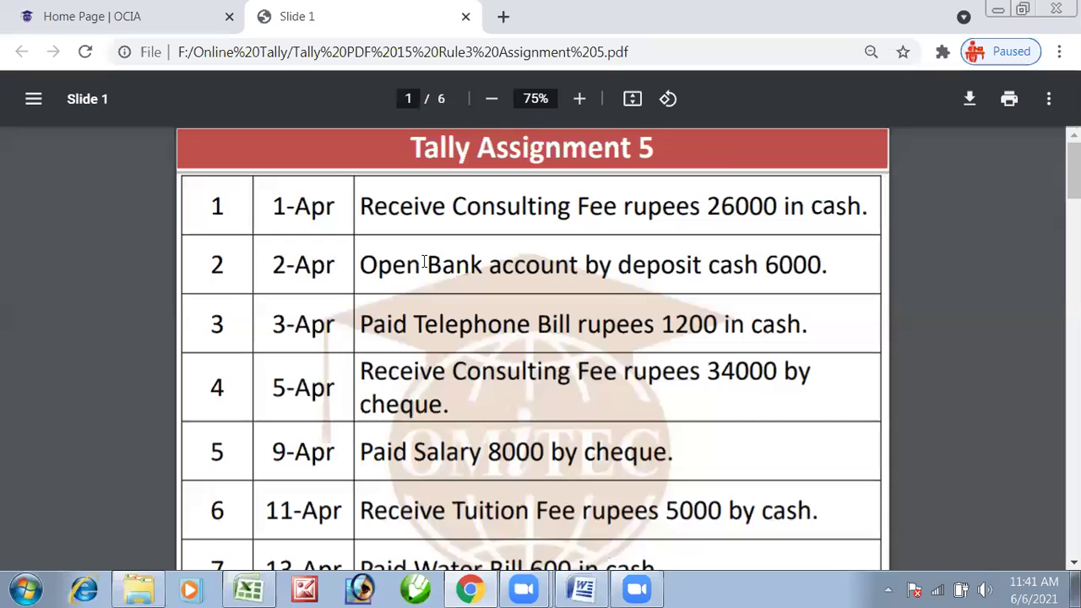
pyautogui.moveTo(469, 281); pyautogui.dragTo(407, 268)
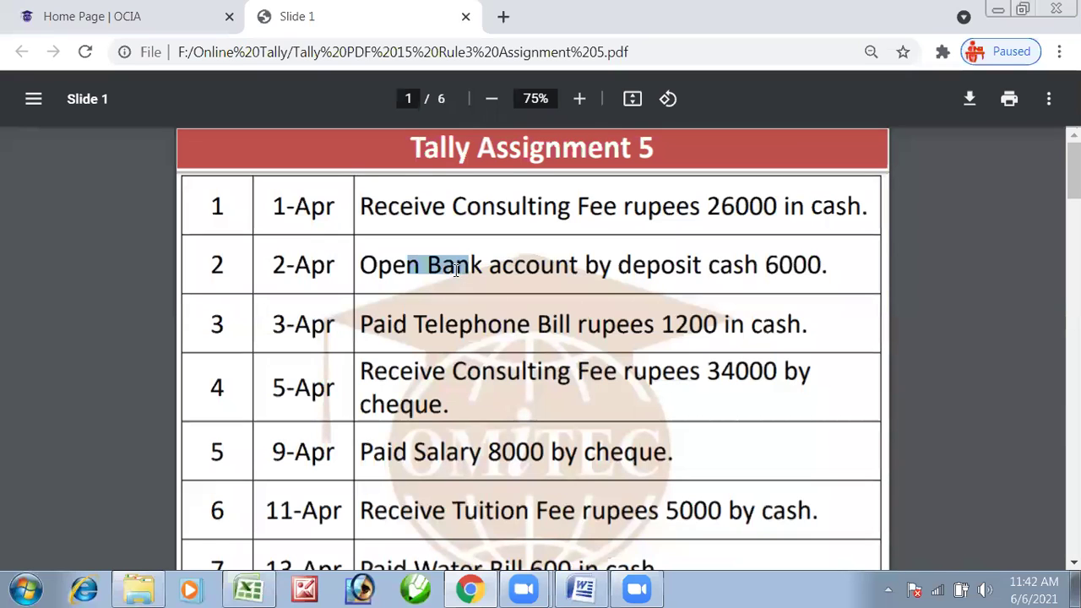
pyautogui.click(523, 264)
pyautogui.moveTo(716, 270); pyautogui.dragTo(708, 269)
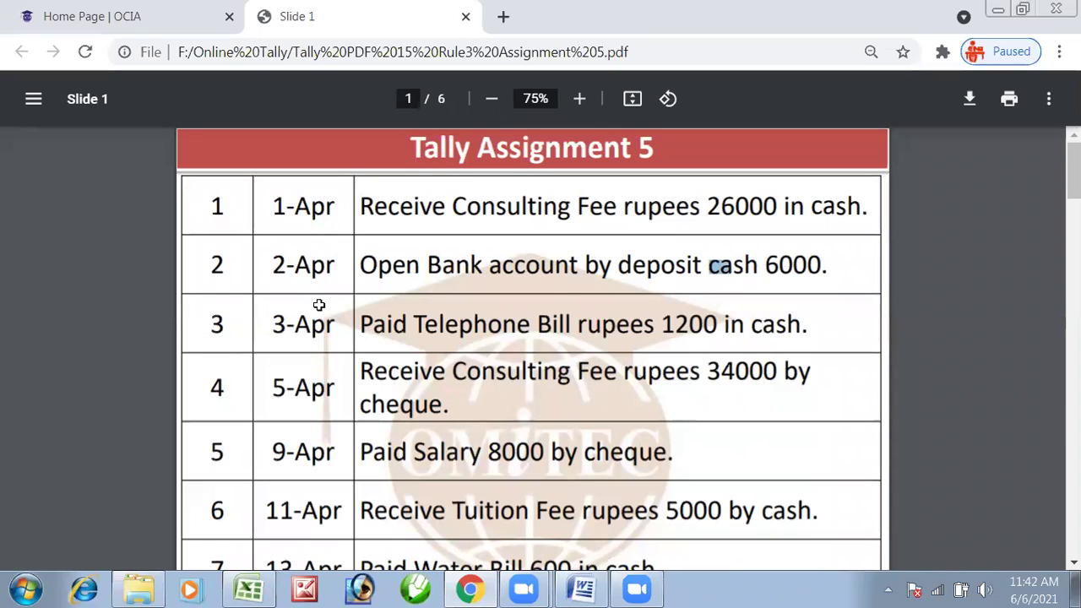
pyautogui.hotkey('alt', 'Tab')
pyautogui.click(302, 260)
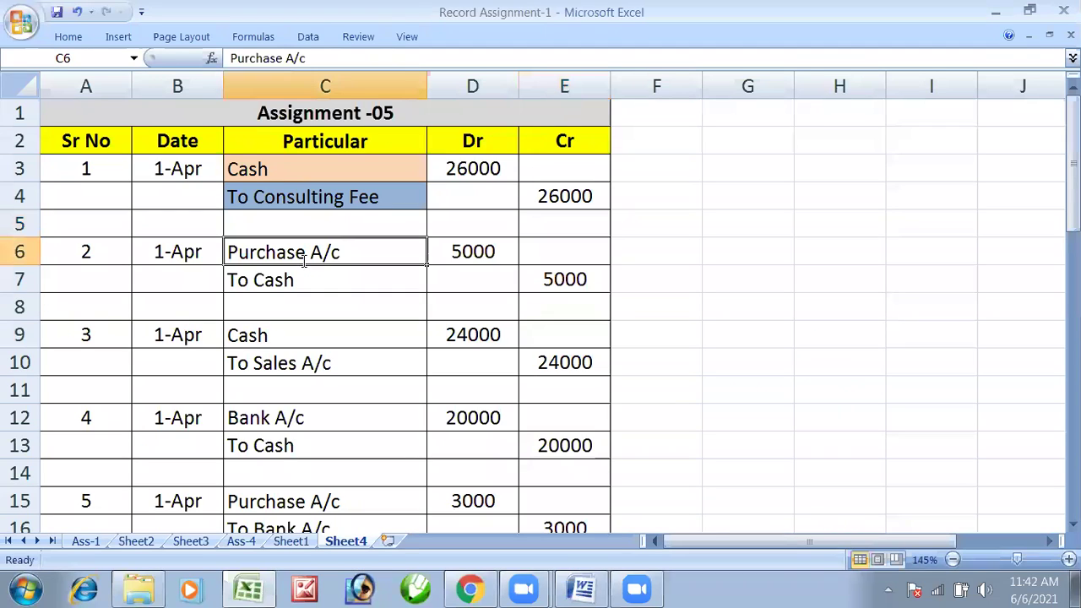
pyautogui.write('Ban')
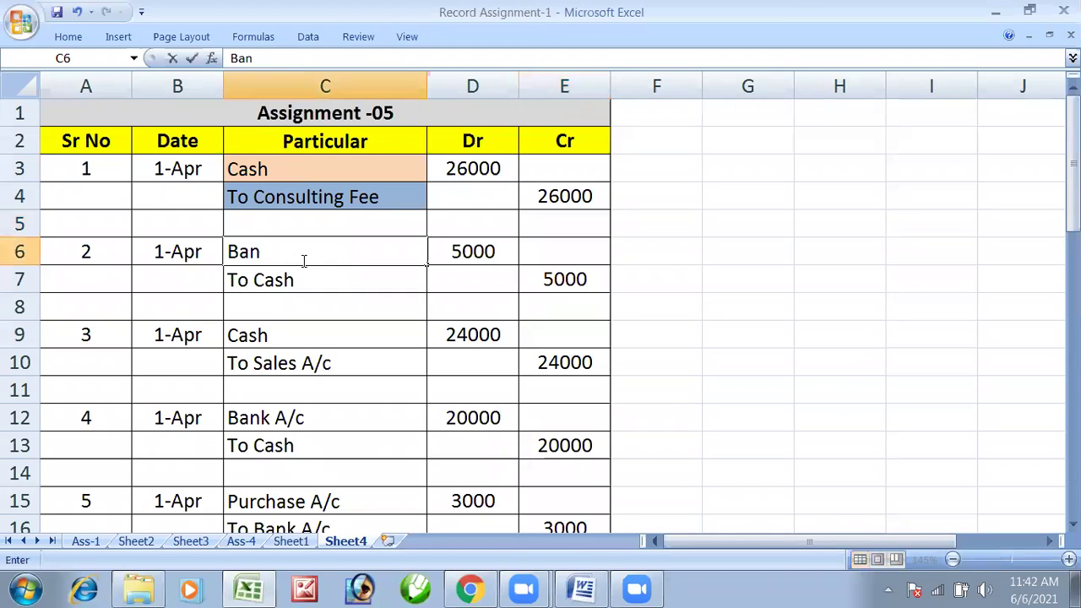
pyautogui.write('k A/c')
pyautogui.hotkey('ctrl', 'Return')
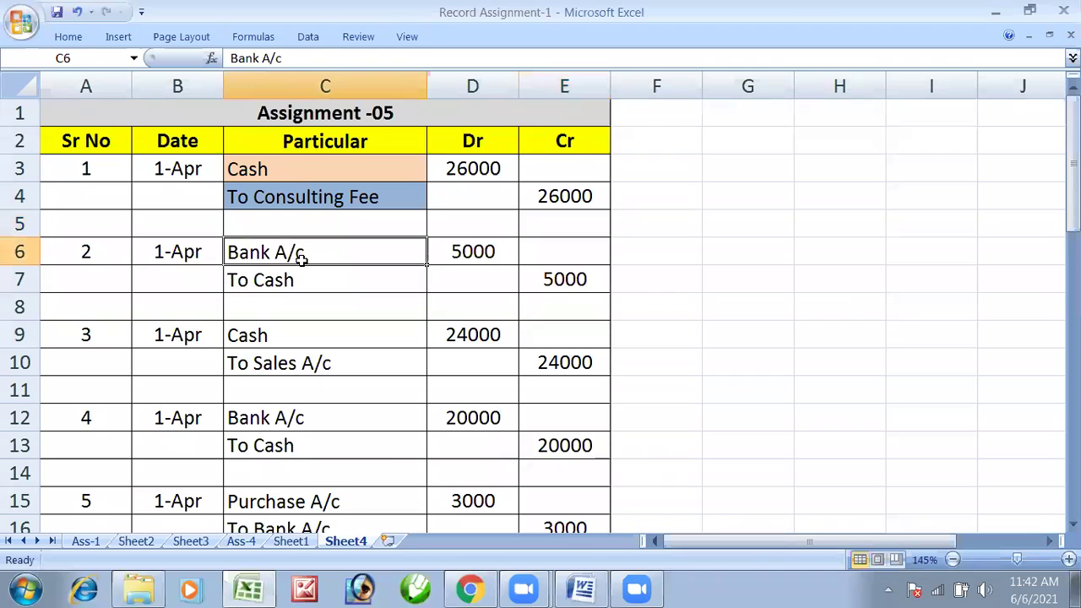
# Step: Set the debit amount in D6 and the credit amount in E7 of entry 2 to 6000
pyautogui.press('Down')
pyautogui.press('Up')
pyautogui.press('Right')
pyautogui.write('6')
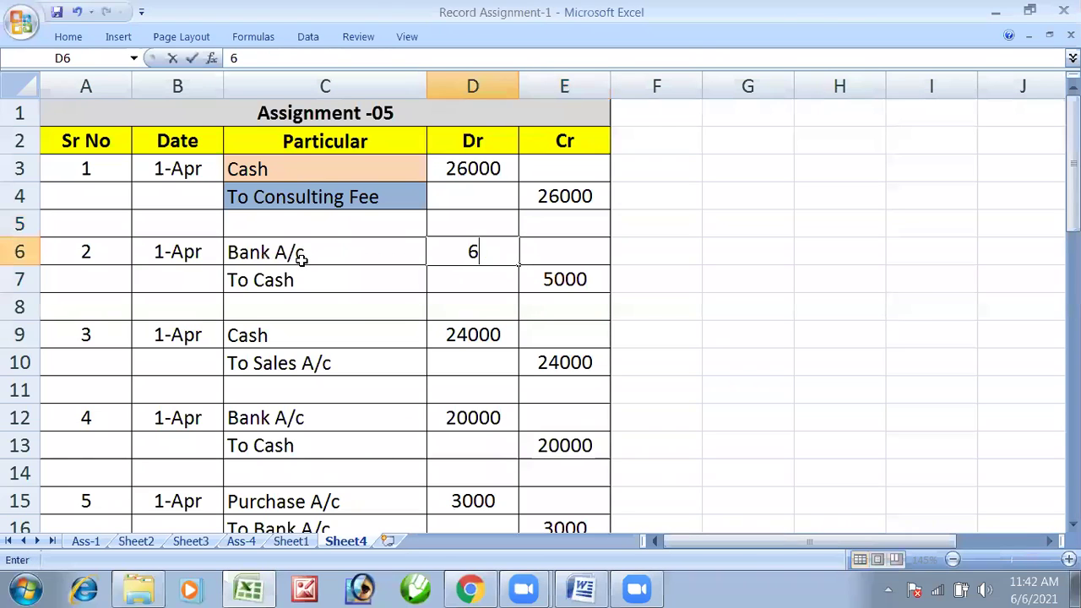
pyautogui.write('000')
pyautogui.press('Return')
pyautogui.press('Right')
pyautogui.write('6')
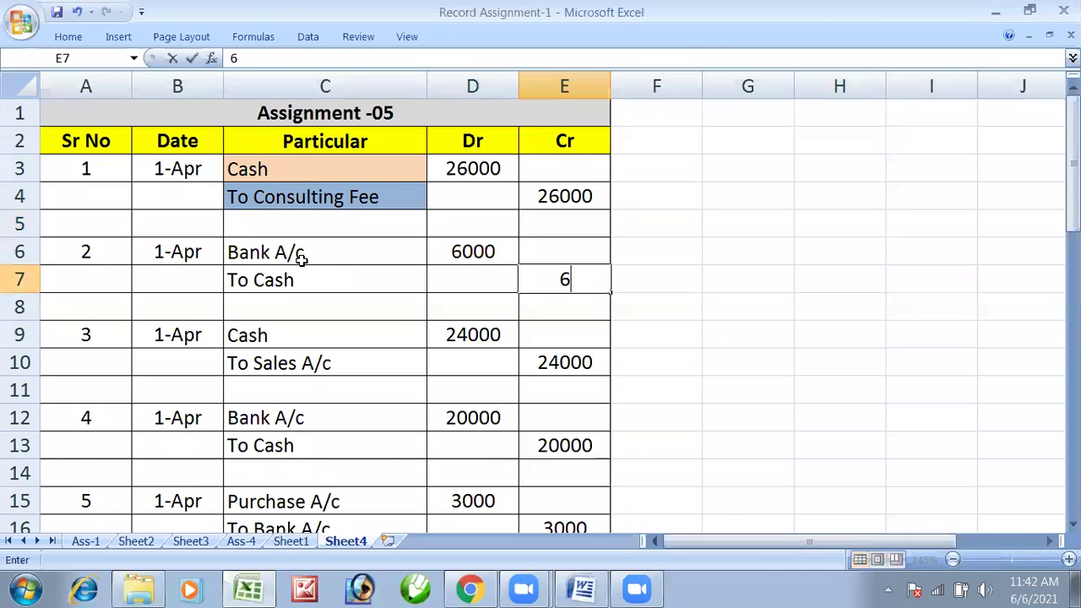
pyautogui.write('000')
pyautogui.press('Return')
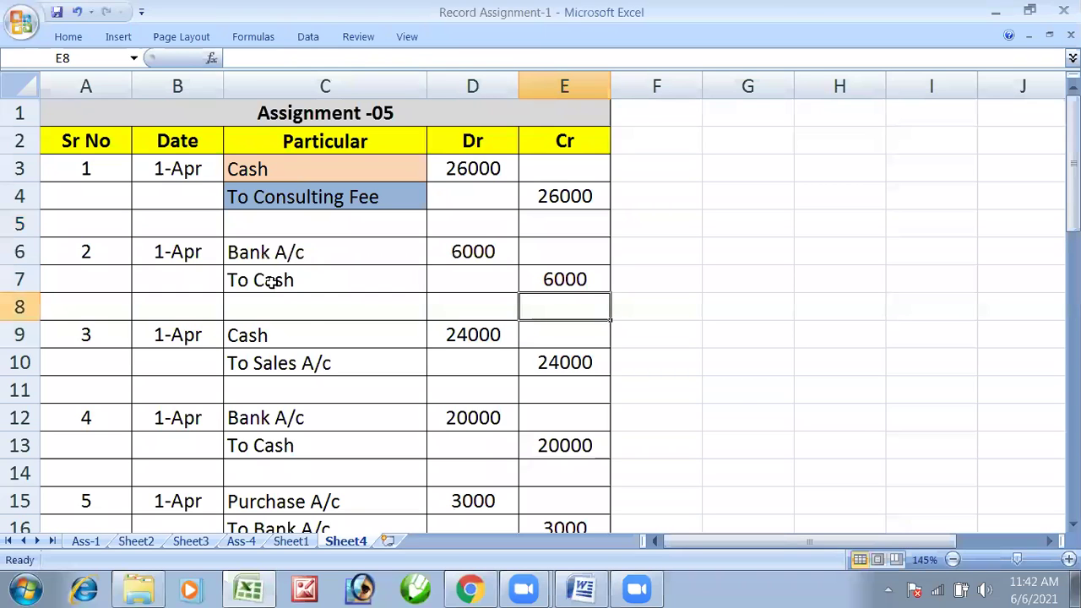
# Step: Examine the third transaction, the telephone bill payment, in the assignment PDF in Chrome
pyautogui.hotkey('alt', 'Tab')
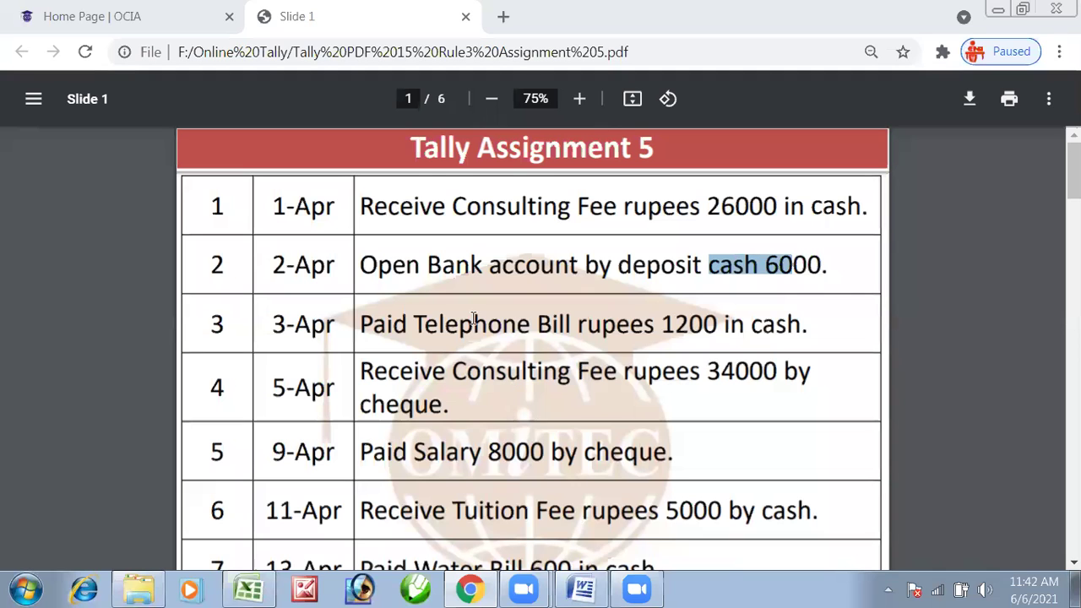
pyautogui.hotkey('alt', 'Tab')
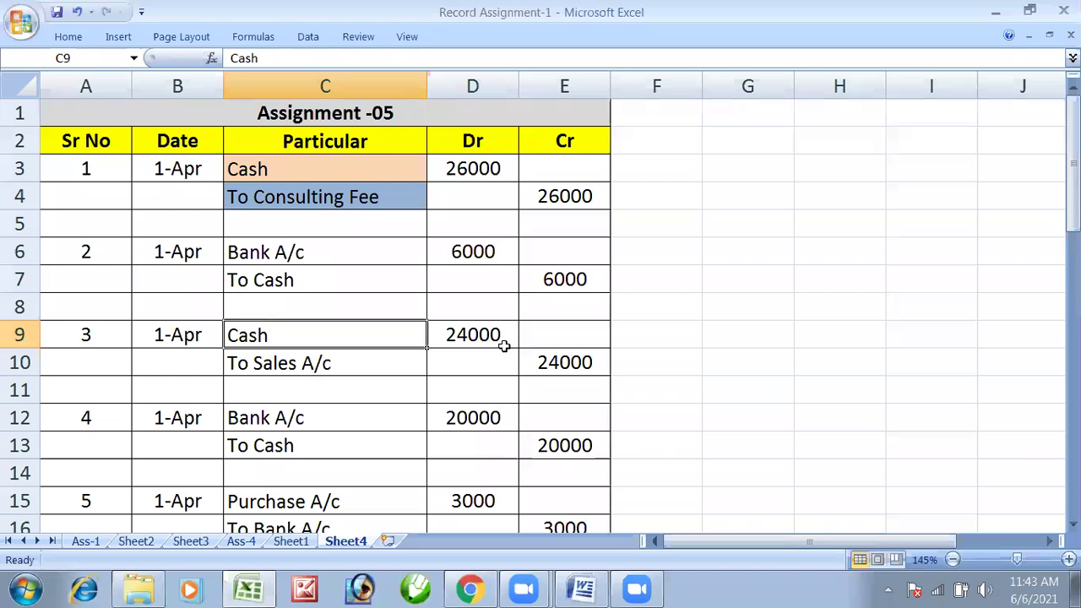
pyautogui.press('Up')
pyautogui.press('Up')
pyautogui.press('Up')
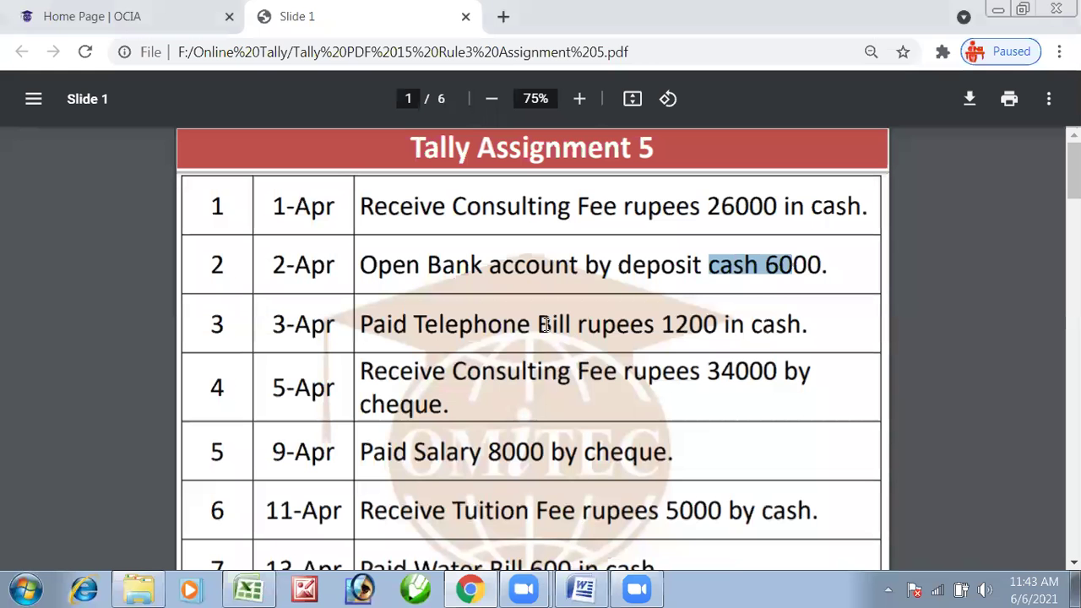
pyautogui.hotkey('alt', 'Tab')
pyautogui.moveTo(446, 324); pyautogui.dragTo(558, 330)
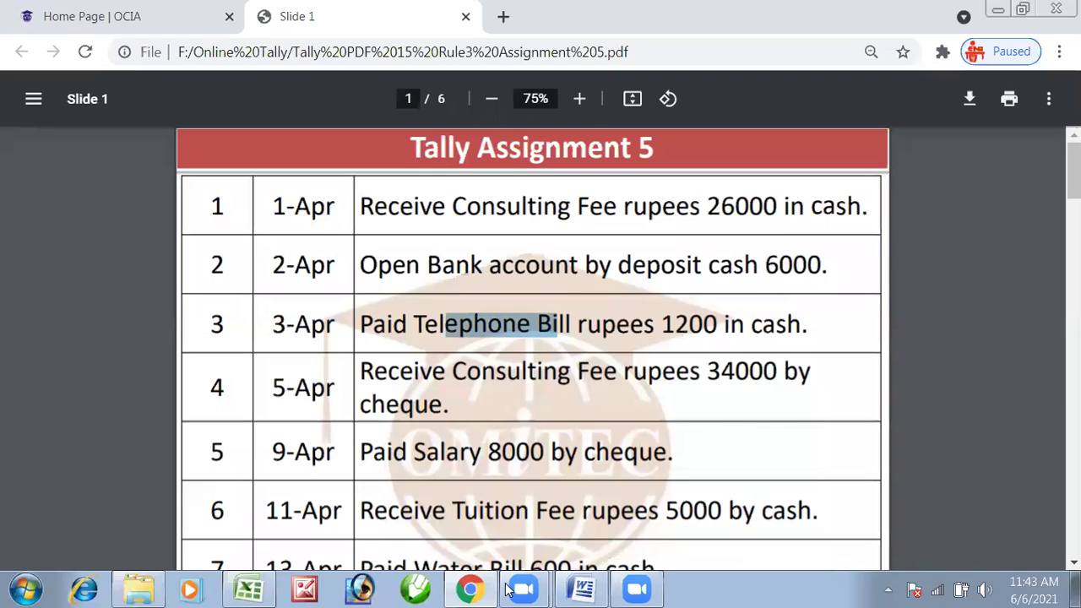
pyautogui.click(420, 326)
pyautogui.moveTo(414, 326); pyautogui.dragTo(600, 338)
pyautogui.moveTo(394, 326); pyautogui.dragTo(669, 325)
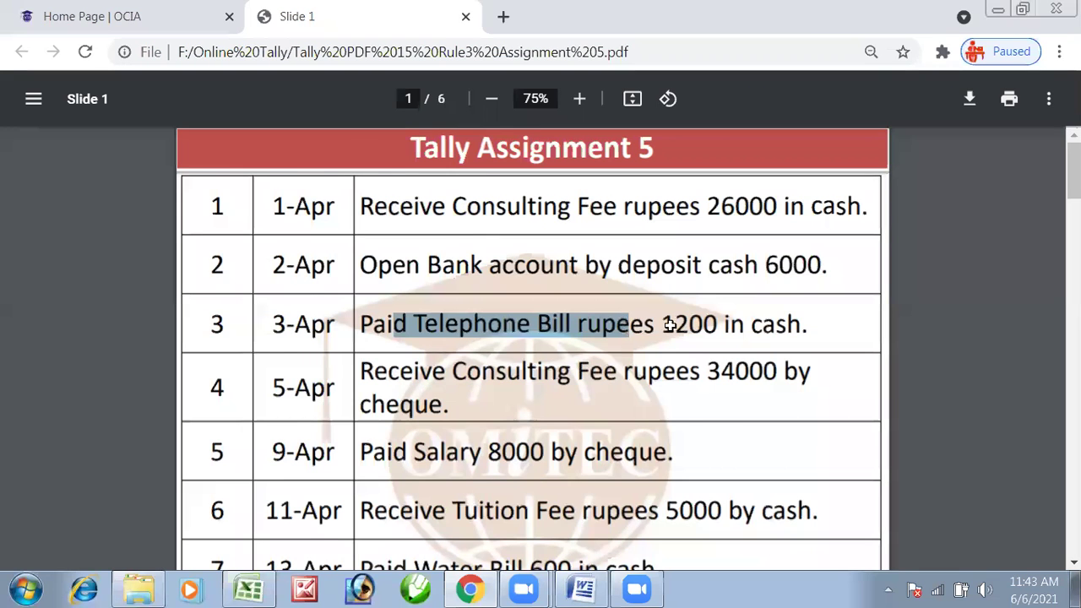
# Step: Switch back to the Excel journal and enter "Telephone Bill A/c" as the debit account of entry 3 in cell C9
pyautogui.hotkey('alt', 'Tab')
pyautogui.click(289, 344)
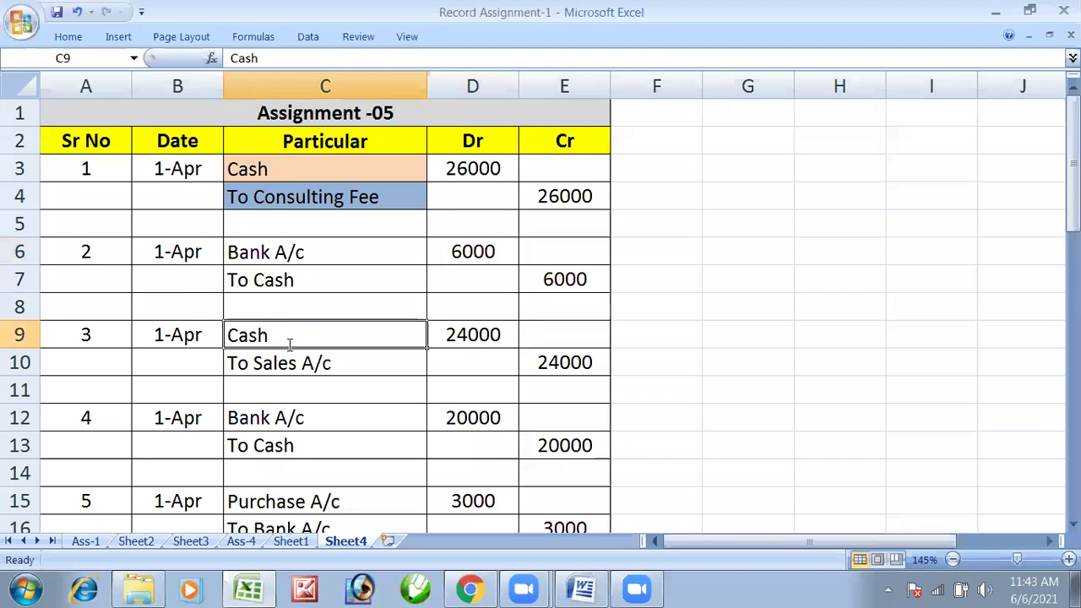
pyautogui.write('Telephone Bi')
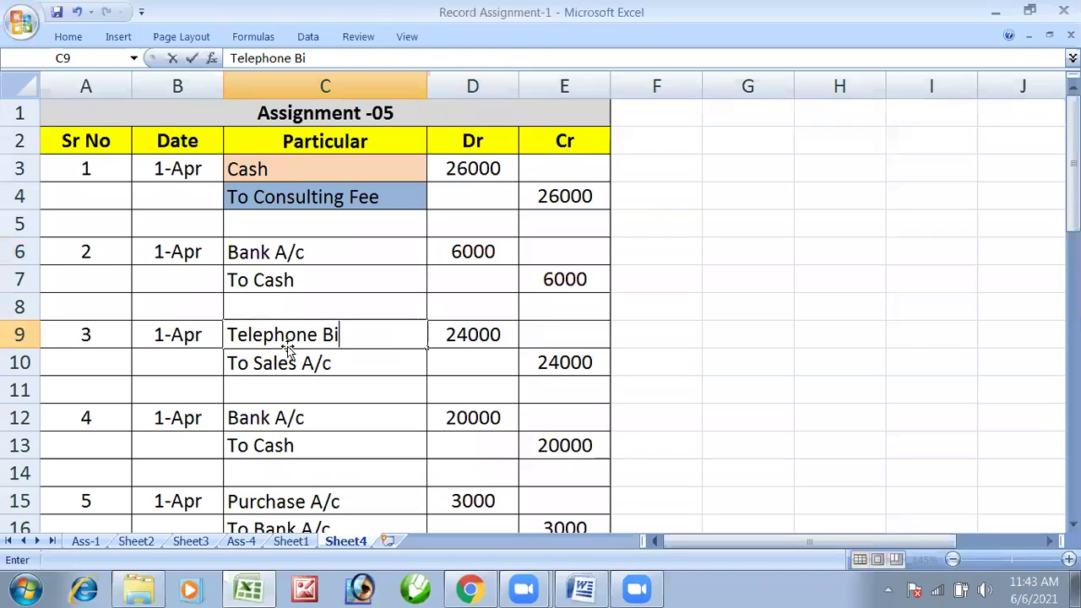
pyautogui.write('ll A/c')
pyautogui.press('Return')
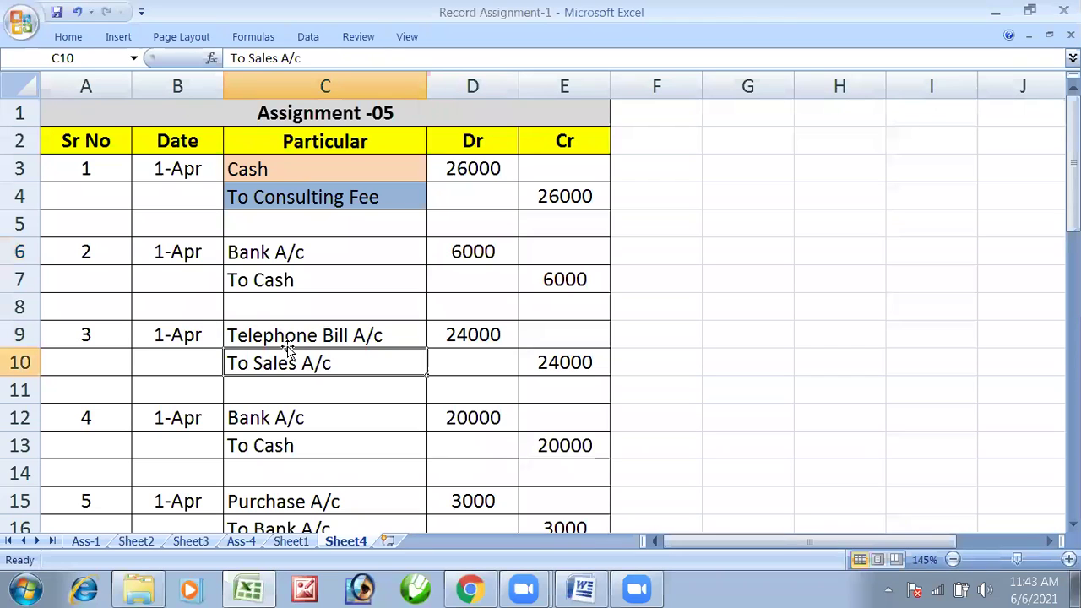
# Step: Change the credit account of entry 3 in cell C10 to "To Cash"
pyautogui.press('F2')
pyautogui.press('BackSpace')
pyautogui.press('BackSpace')
pyautogui.press('BackSpace')
pyautogui.press('BackSpace')
pyautogui.press('BackSpace')
pyautogui.press('BackSpace')
pyautogui.press('BackSpace')
pyautogui.press('BackSpace')
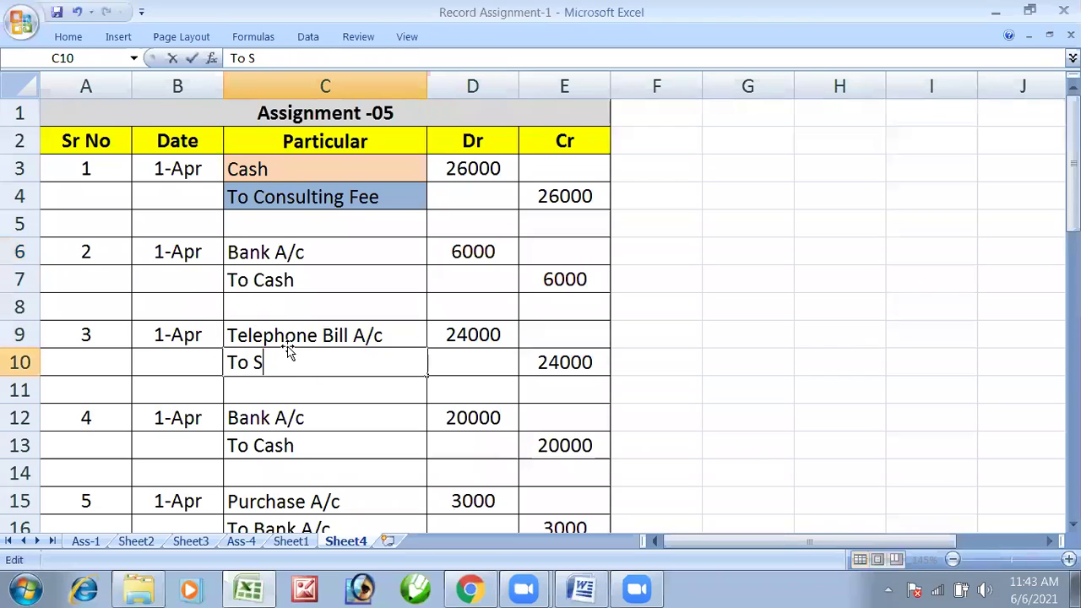
pyautogui.press('BackSpace')
pyautogui.write('Cash')
pyautogui.press('Return')
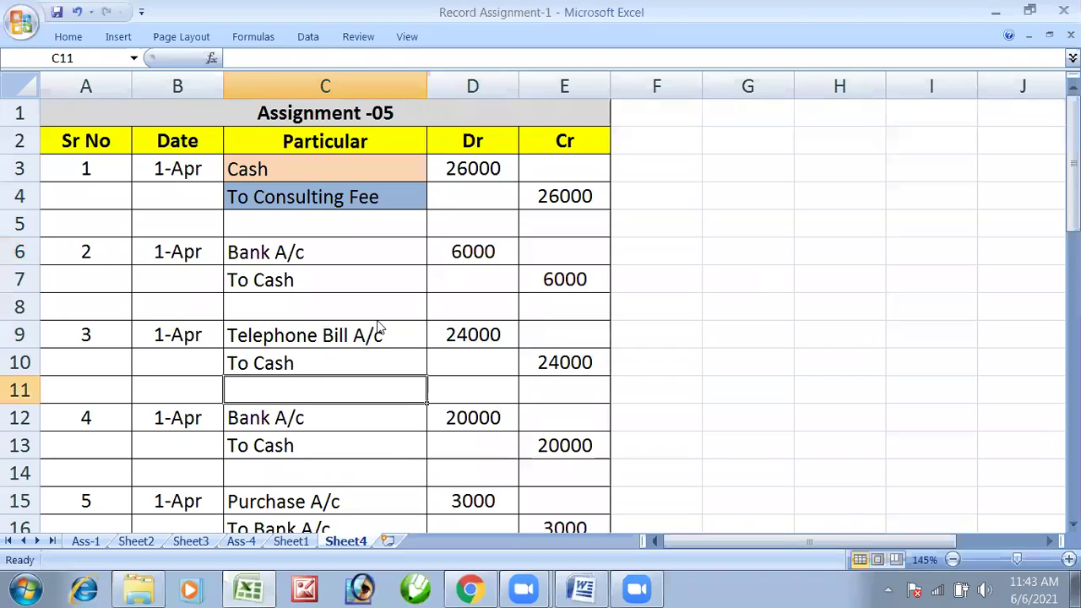
# Step: Set the debit amount in D9 and the credit amount in E10 of the telephone bill entry to 1200
pyautogui.press('Up')
pyautogui.press('Up')
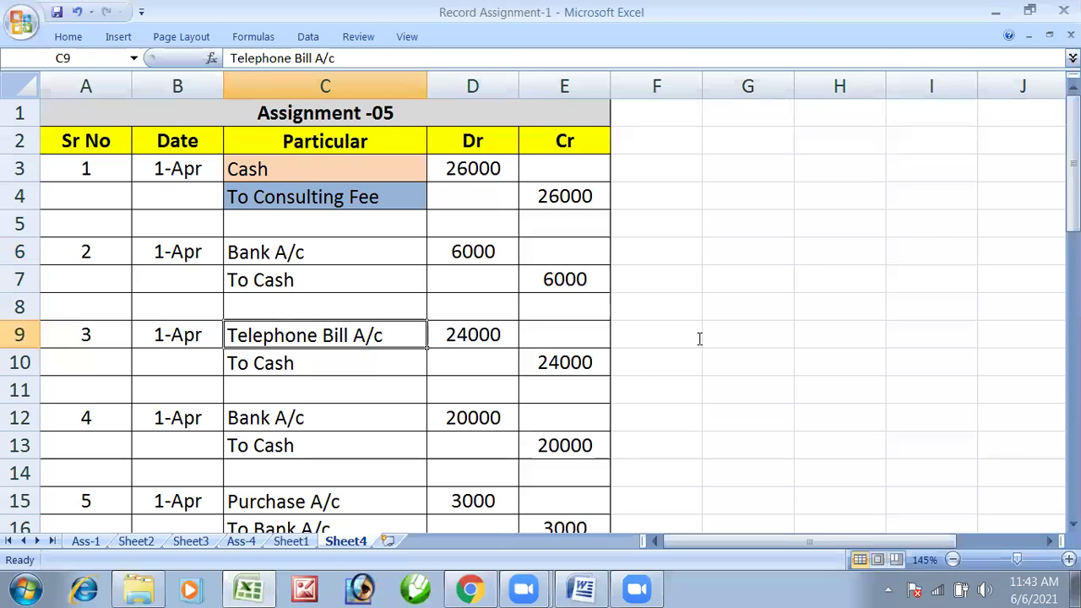
pyautogui.hotkey('alt', 'Tab')
pyautogui.hotkey('alt', 'Tab')
pyautogui.click(491, 334)
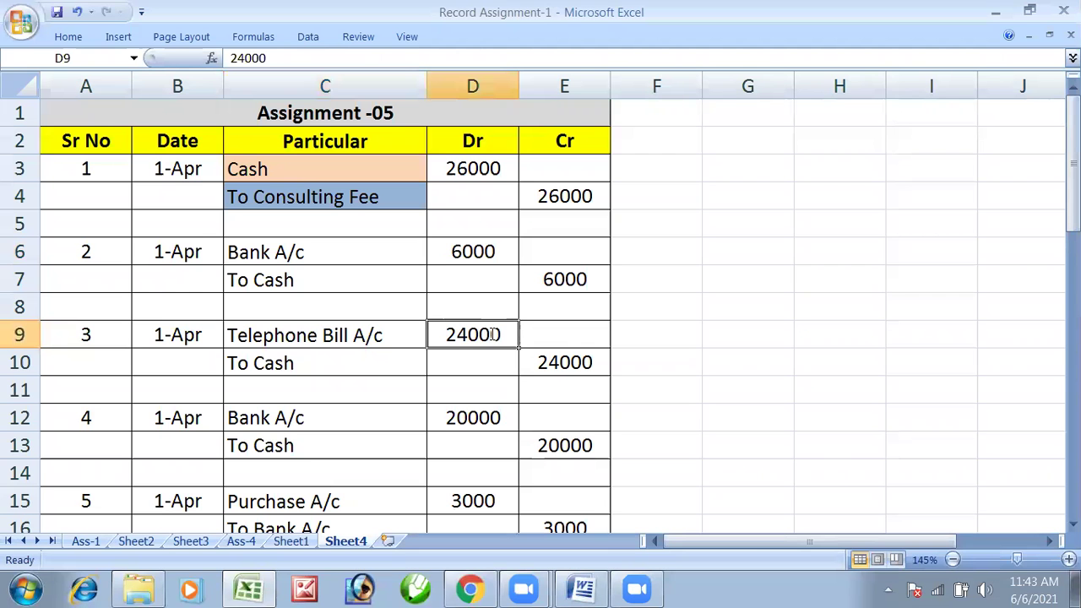
pyautogui.write('1200')
pyautogui.press('Escape')
pyautogui.write('1200')
pyautogui.press('Return')
pyautogui.press('Right')
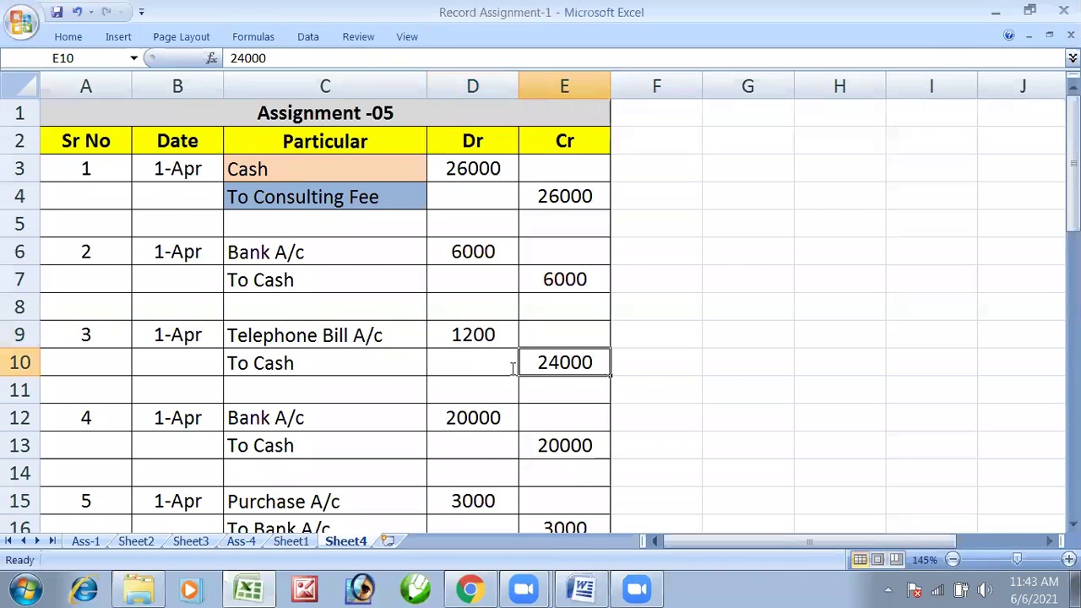
# Step: Find the salary payment in the assignment PDF in Chrome, and enter "Salary A/c" as entry 5's debit account in Excel cell C15
pyautogui.hotkey('alt', 'Tab')
pyautogui.scroll(-3, 486, 371)
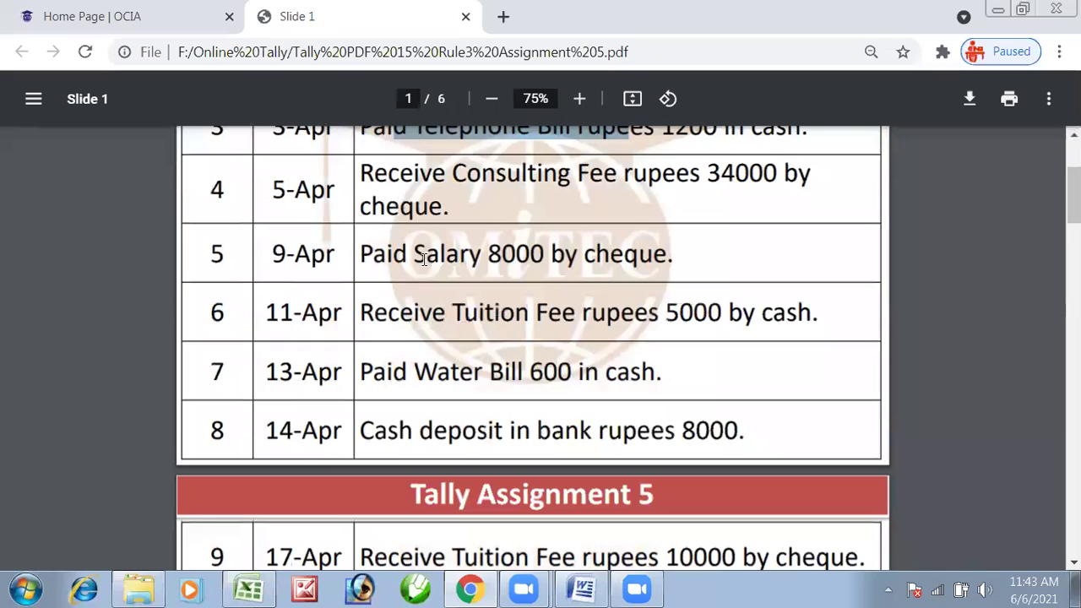
pyautogui.doubleClick(474, 253)
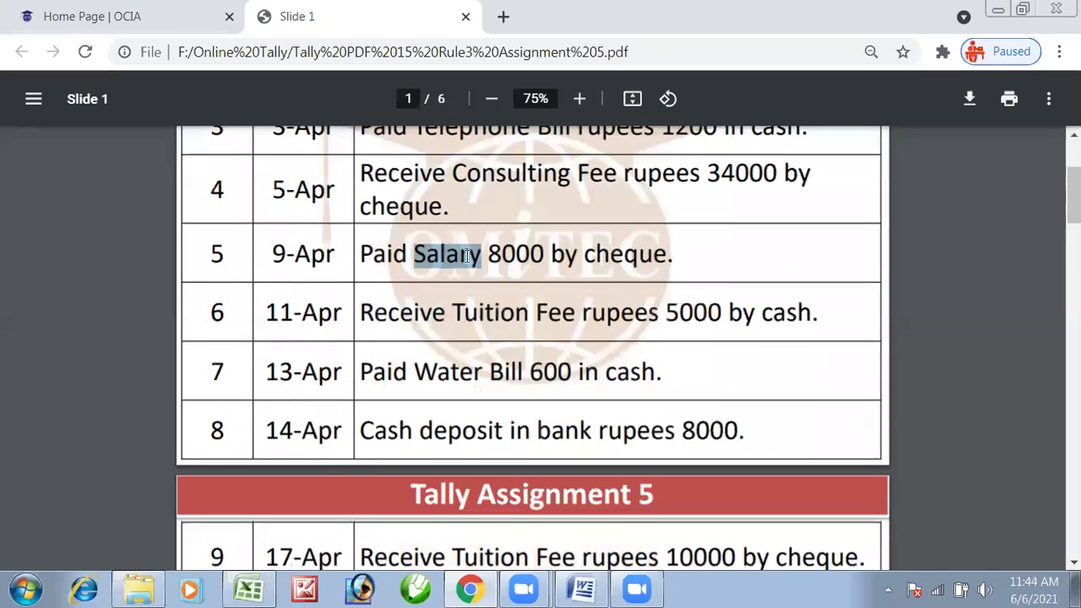
pyautogui.hotkey('alt', 'Tab')
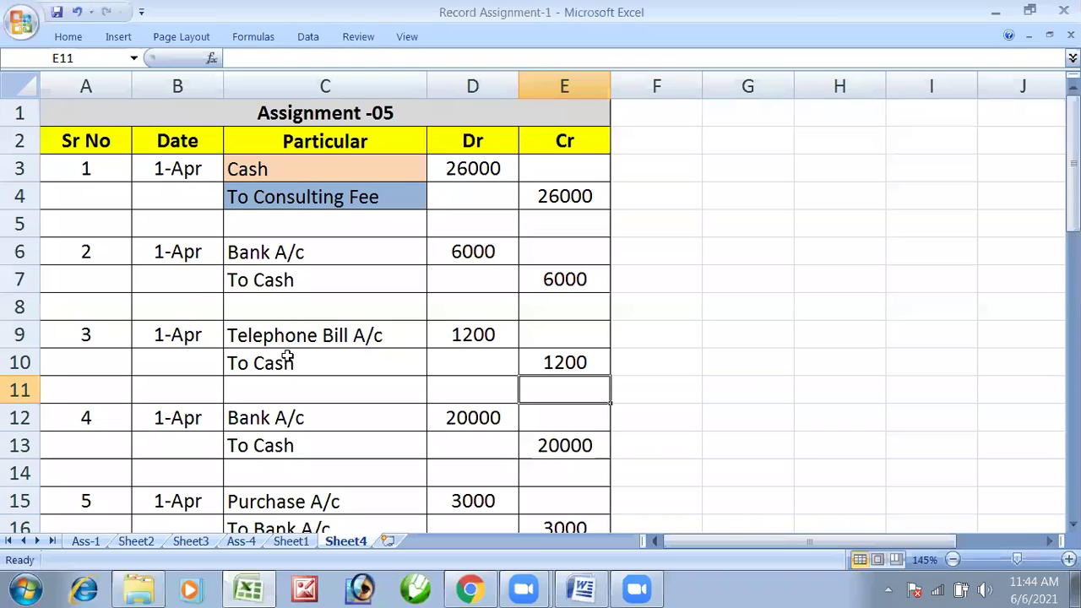
pyautogui.scroll(-1, 287, 418)
pyautogui.click(288, 418)
pyautogui.write('Salary A/c')
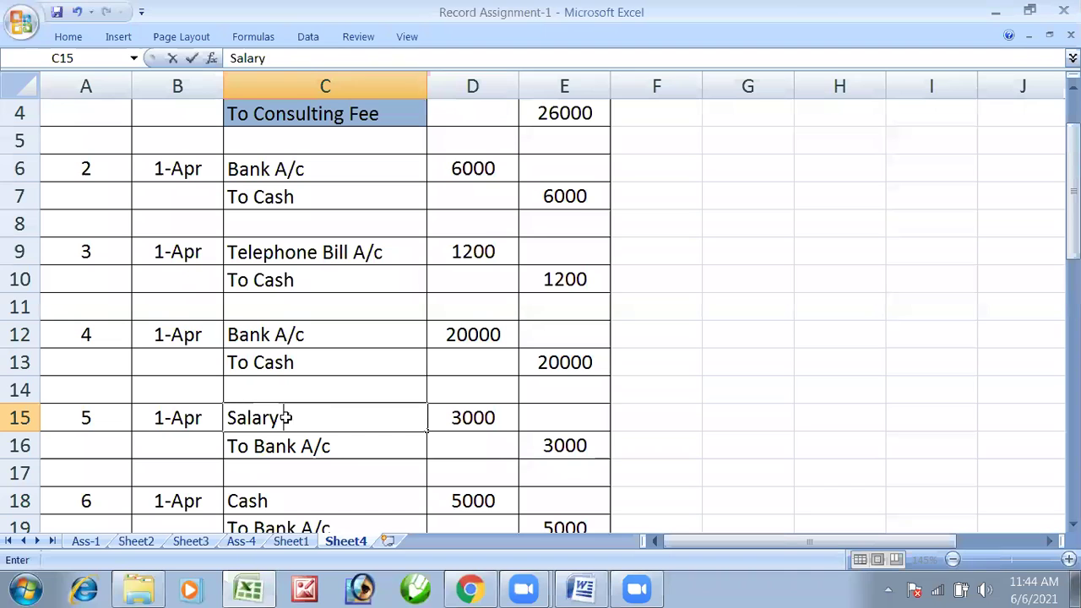
pyautogui.press('Return')
# Step: Check the salary amount in the PDF, and set entry 5's debit in D15 and credit in E16 to 8000
pyautogui.hotkey('alt', 'Tab')
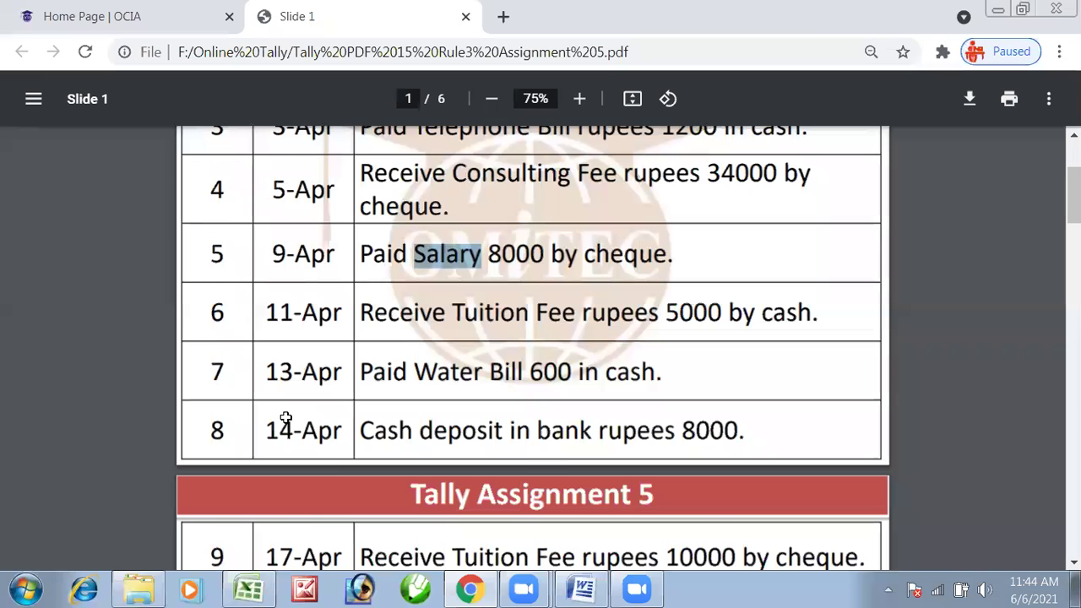
pyautogui.hotkey('alt', 'Tab')
pyautogui.press('Up')
pyautogui.press('Right')
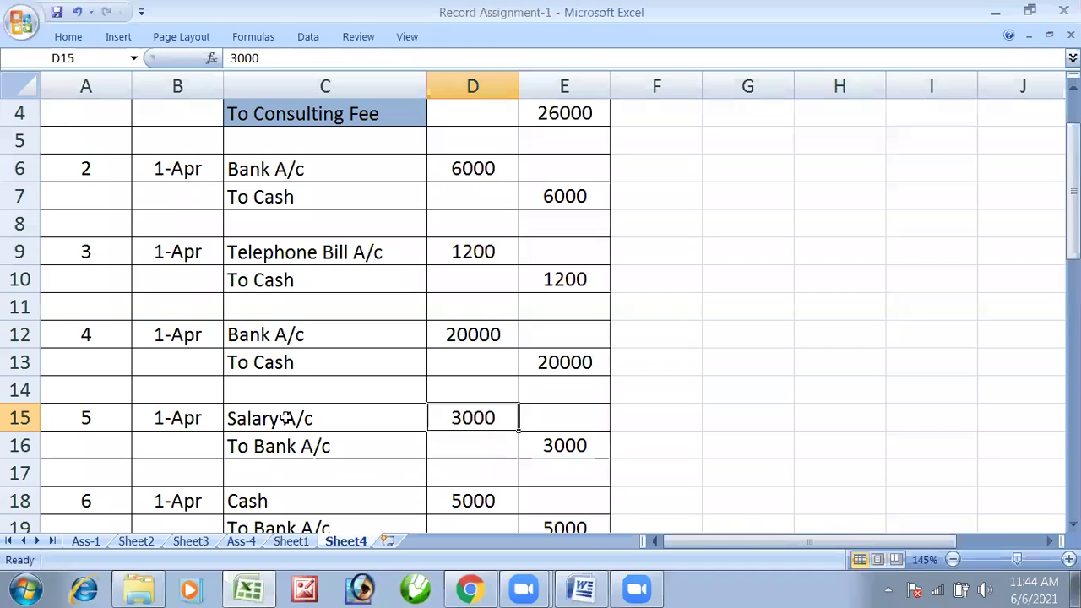
pyautogui.write('8000')
pyautogui.press('Return')
pyautogui.press('Right')
pyautogui.write('8000')
pyautogui.press('Return')
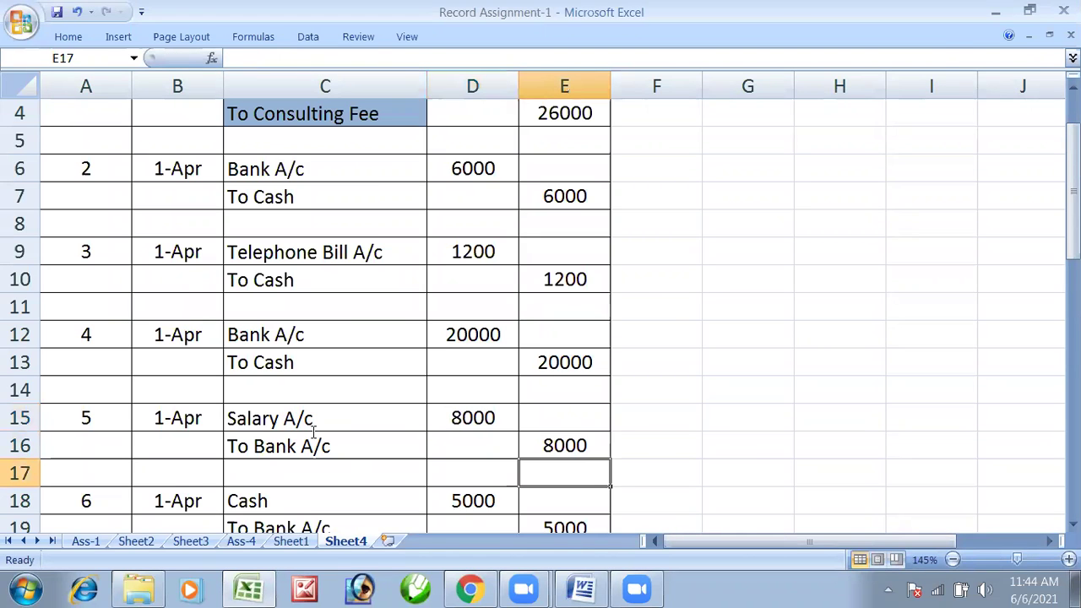
# Step: Find the water bill payment in the assignment PDF in Chrome, and enter "Water Bill A/c" as entry 7's debit account in Excel cell C21
pyautogui.hotkey('alt', 'Tab')
pyautogui.moveTo(395, 373); pyautogui.dragTo(499, 402)
pyautogui.hotkey('alt', 'Tab')
pyautogui.scroll(-1, 309, 449)
pyautogui.scroll(-1, 309, 449)
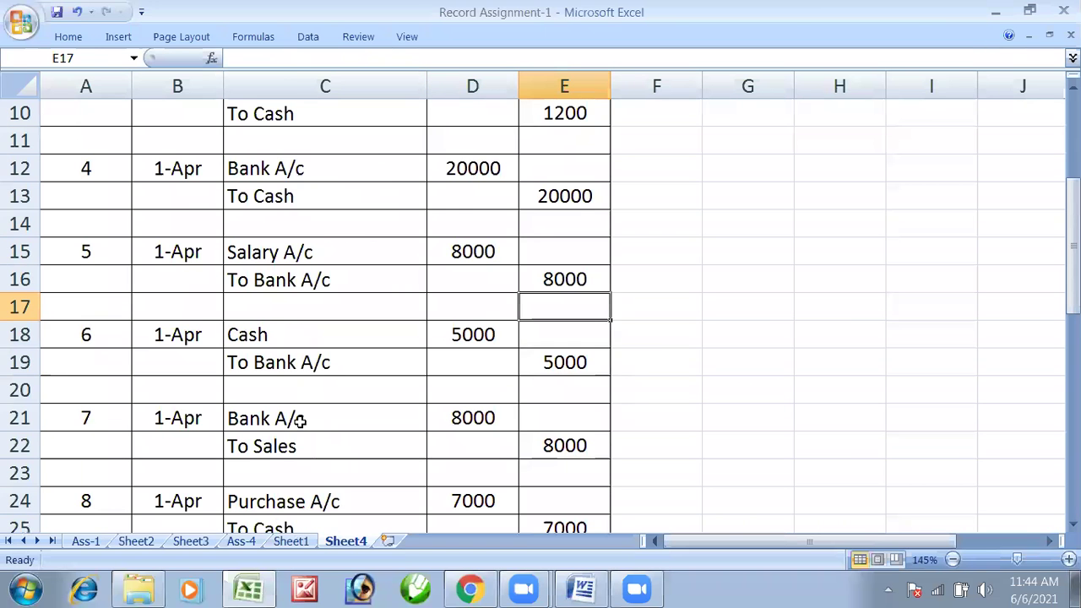
pyautogui.click(300, 421)
pyautogui.write('Water Bill A/c')
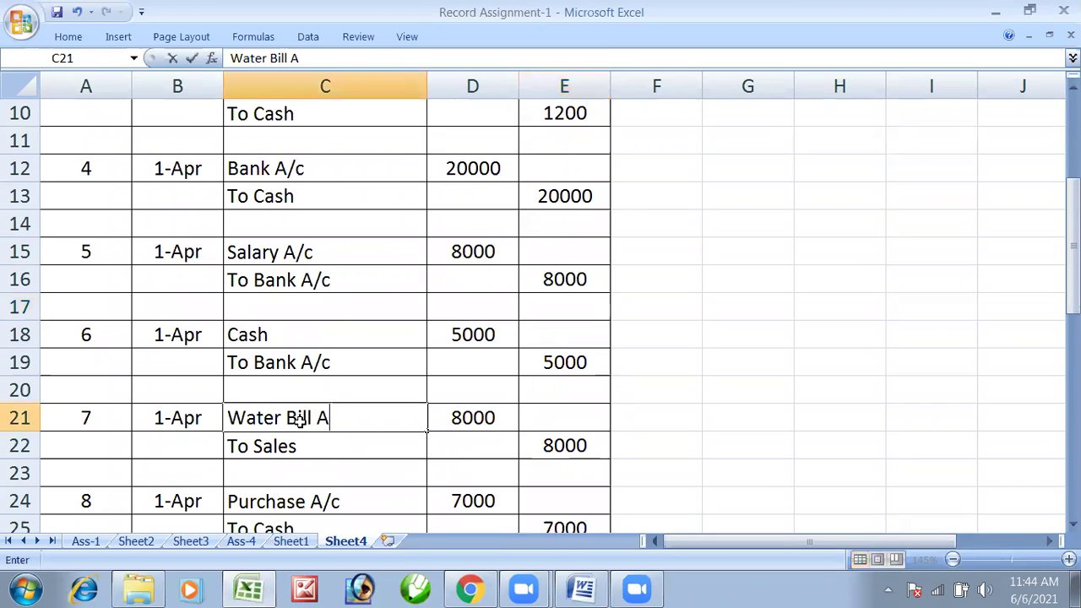
pyautogui.press('Return')
# Step: Check the water bill's payment method in the PDF, and change entry 7's credit account in C22 to "To Cash"
pyautogui.press('F2')
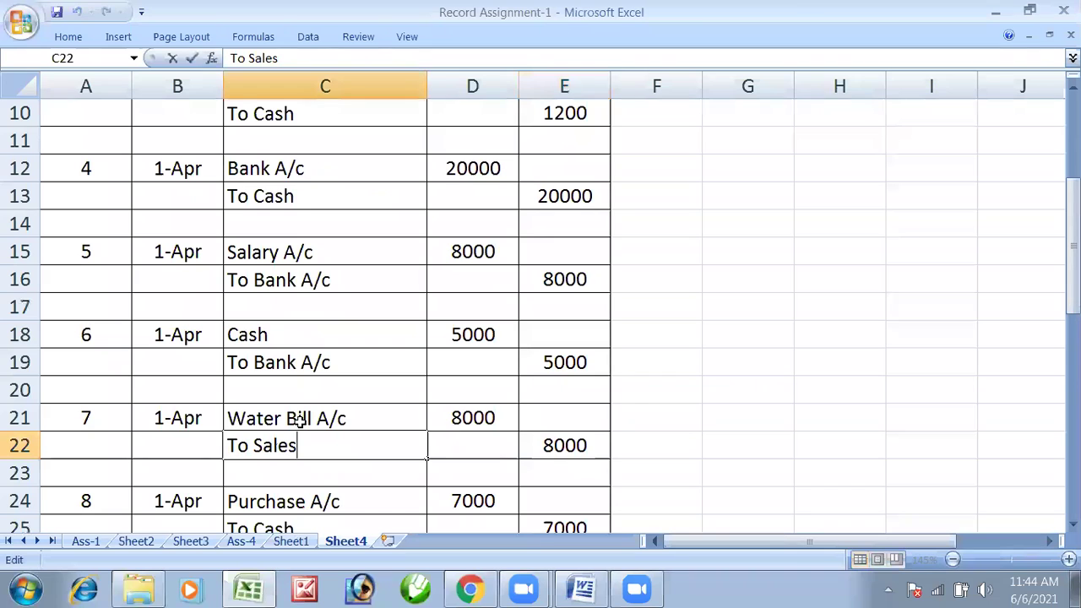
pyautogui.press('BackSpace')
pyautogui.press('BackSpace')
pyautogui.press('BackSpace')
pyautogui.press('BackSpace')
pyautogui.hotkey('alt', 'Tab')
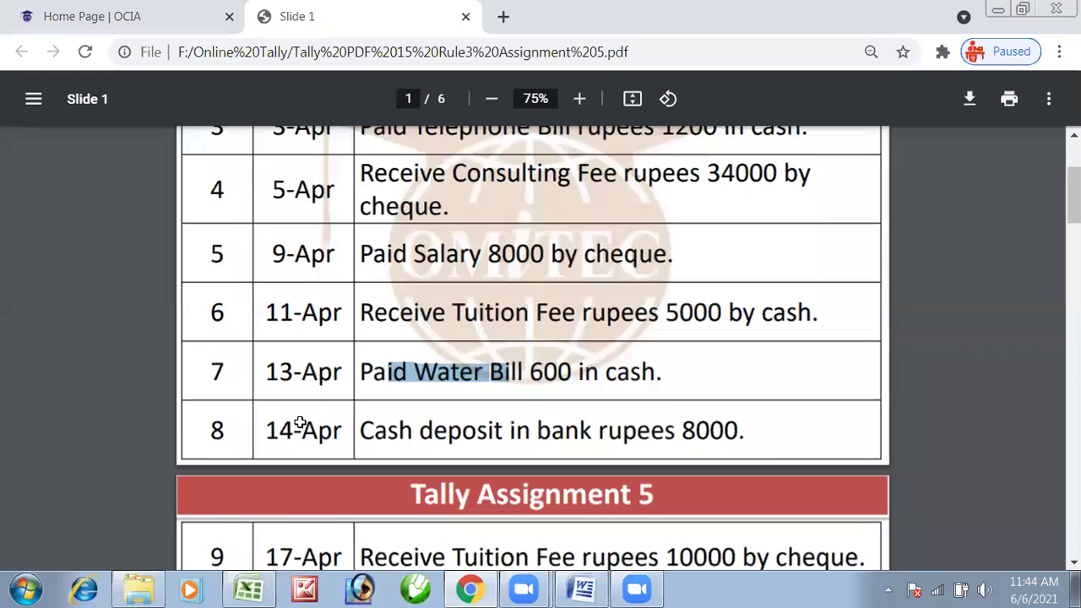
pyautogui.hotkey('alt', 'Tab')
pyautogui.press('BackSpace')
pyautogui.write('Cash')
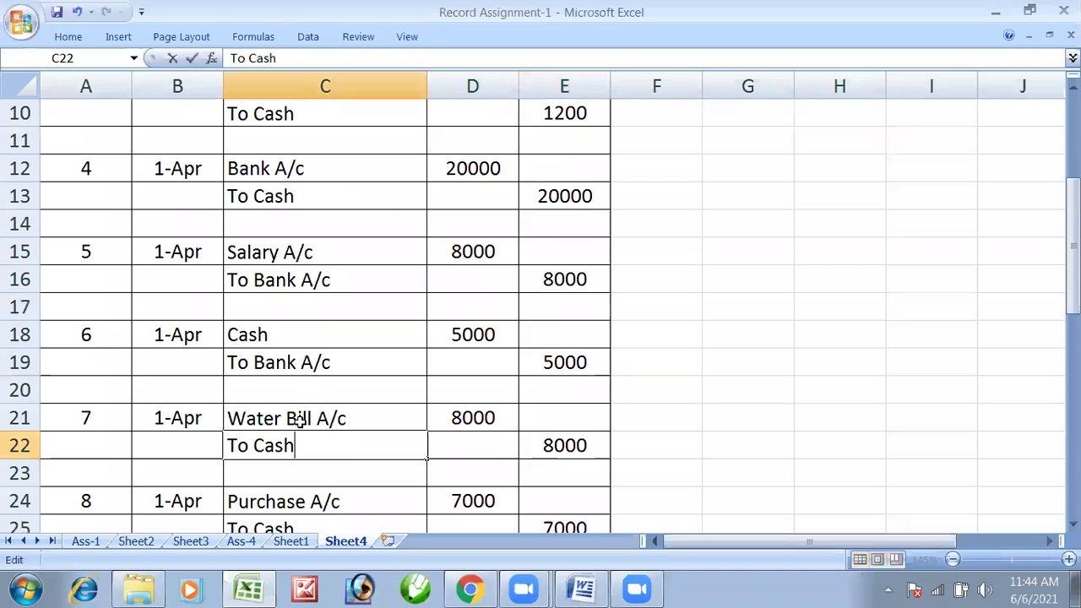
pyautogui.press('Tab')
# Step: Set the debit amount in D21 and the credit amount in E22 of the water bill entry to 600
pyautogui.press('Up')
pyautogui.write('6')
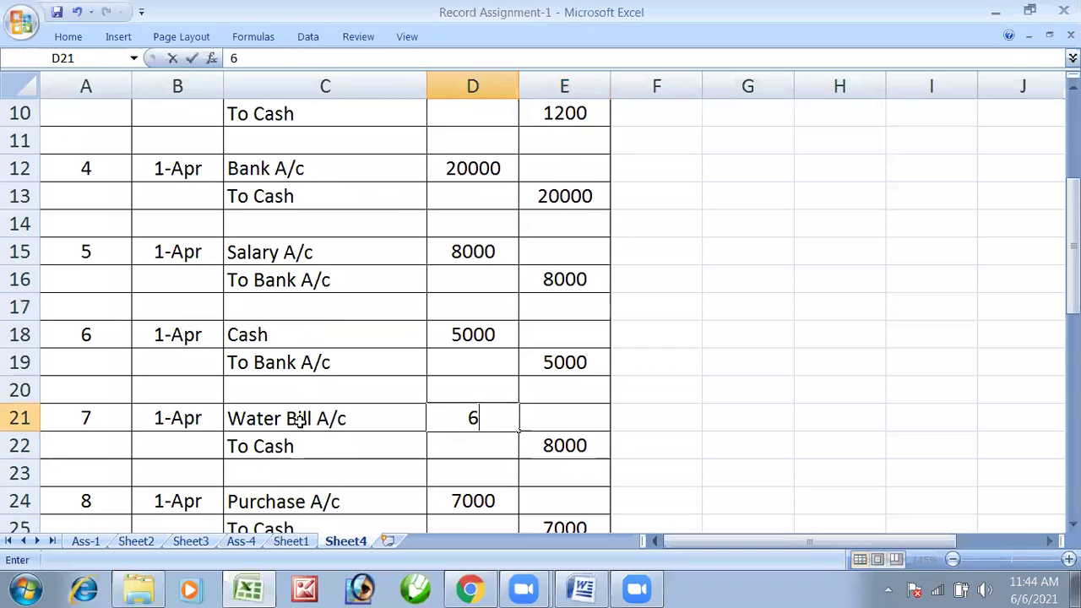
pyautogui.write('00')
pyautogui.press('Return')
pyautogui.press('Right')
pyautogui.write('600')
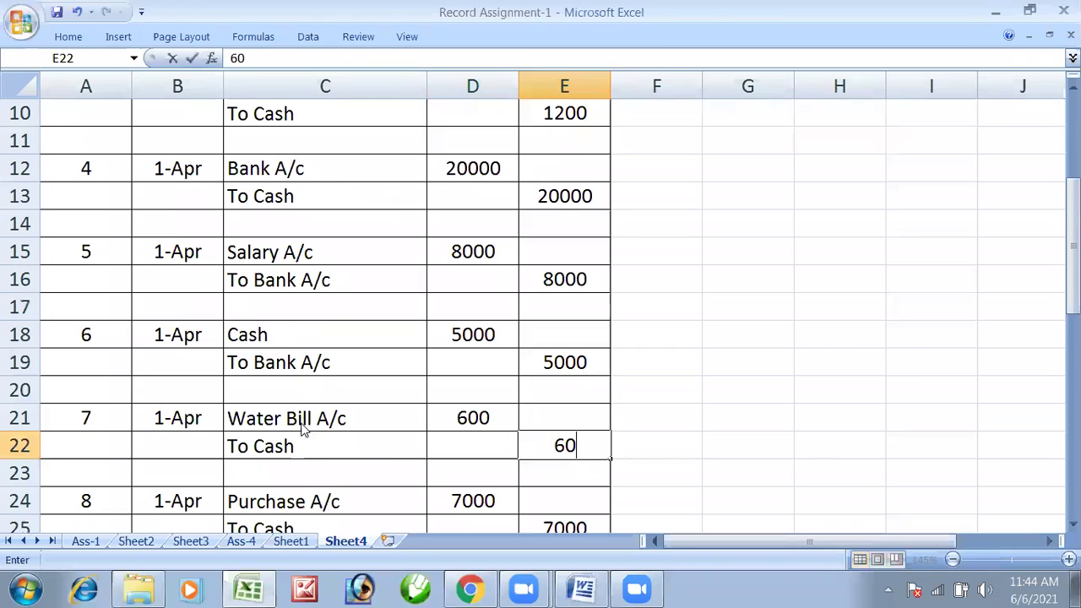
pyautogui.press('Return')
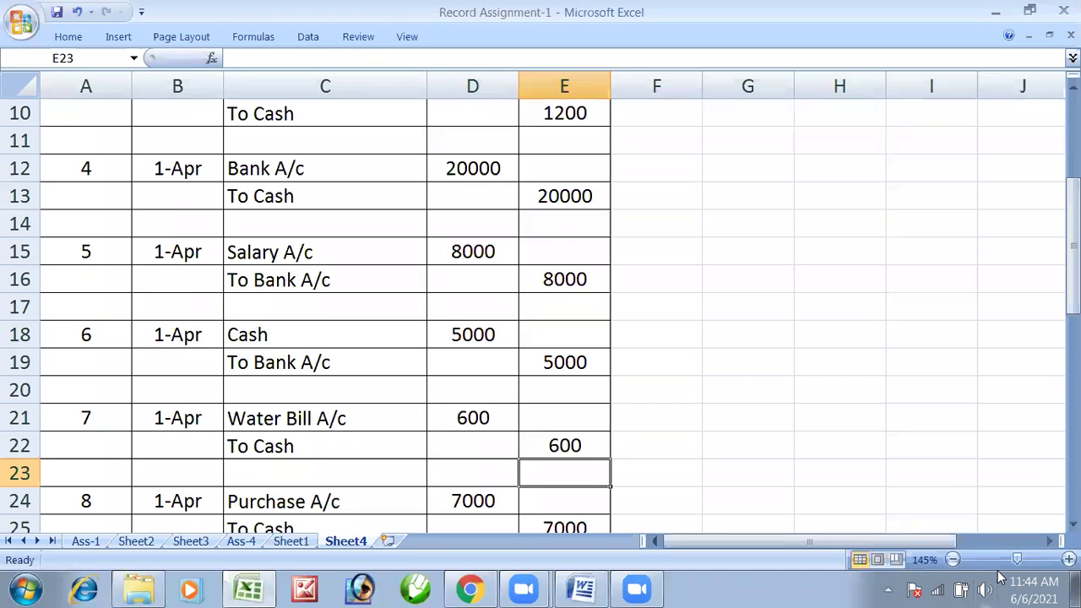
pyautogui.click(1000, 576)
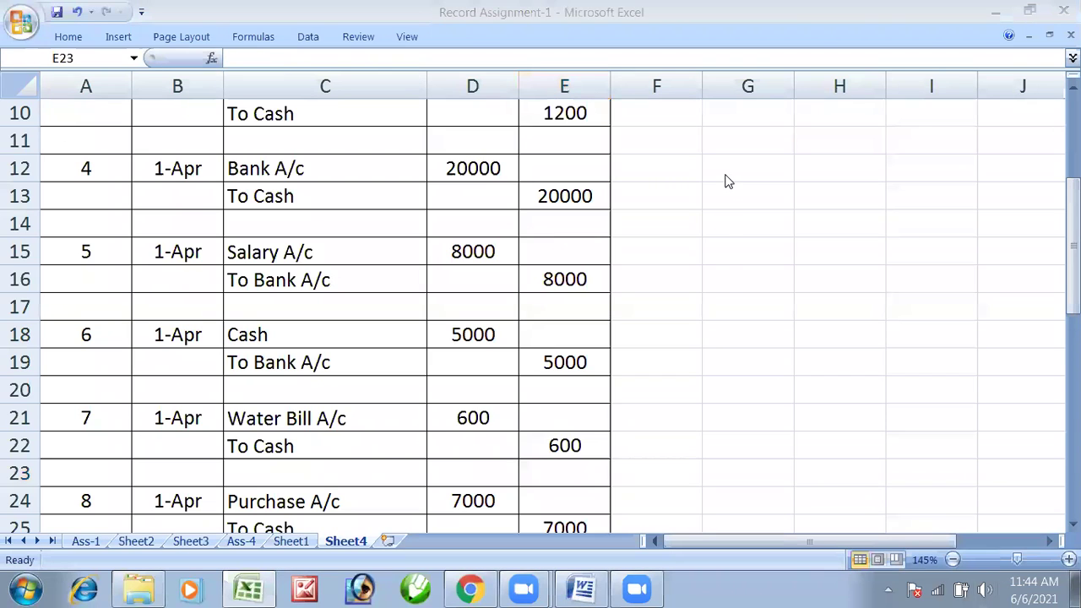
# Step: Review the two consulting fee receipts, transactions 1 and 4, in the assignment PDF in Chrome, noting how each was paid
pyautogui.hotkey('alt', 'Tab')
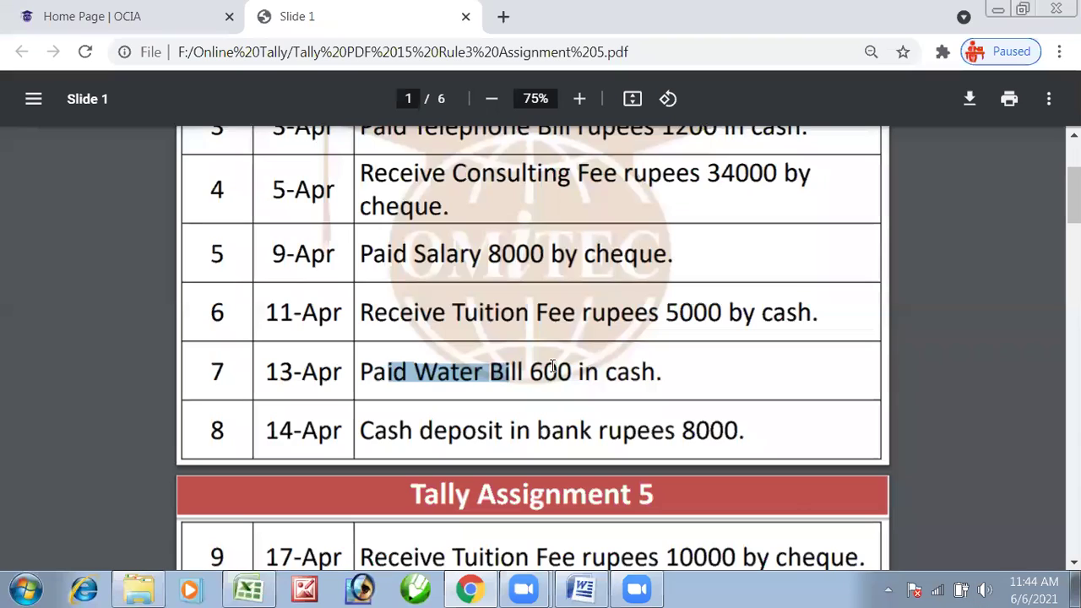
pyautogui.scroll(1, 441, 345)
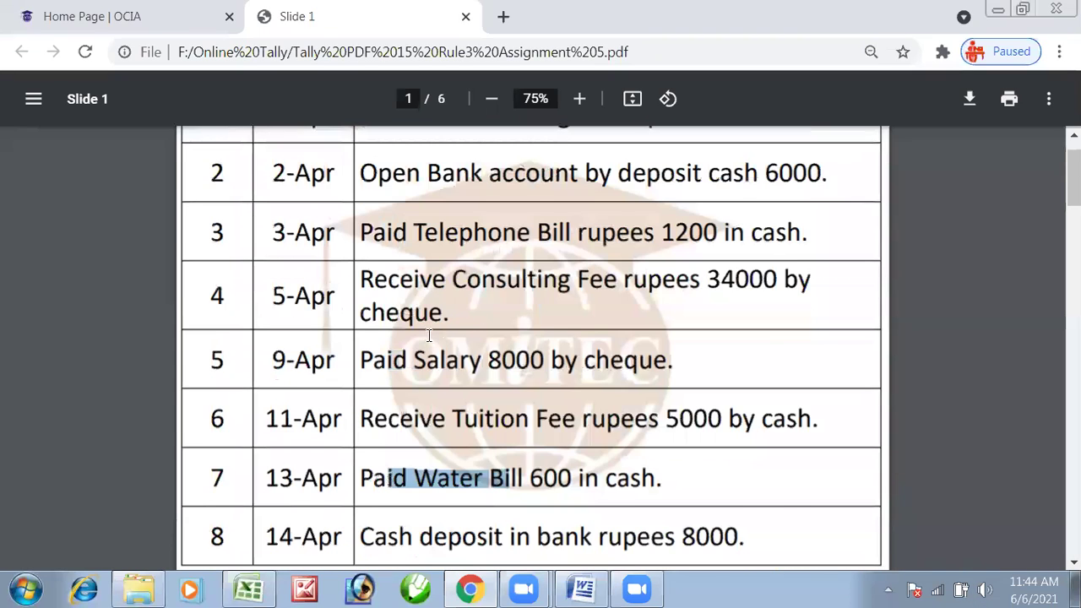
pyautogui.scroll(1, 404, 248)
pyautogui.moveTo(390, 206); pyautogui.dragTo(590, 206)
pyautogui.click(485, 208)
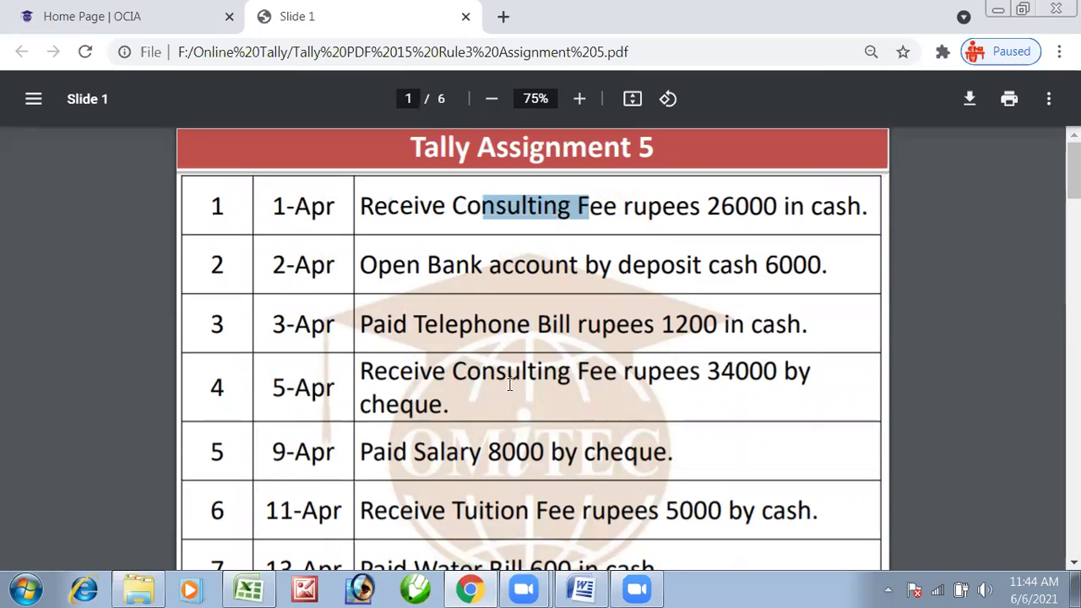
pyautogui.moveTo(389, 373); pyautogui.dragTo(446, 372)
pyautogui.moveTo(384, 407); pyautogui.dragTo(494, 399)
pyautogui.moveTo(625, 376); pyautogui.dragTo(466, 372)
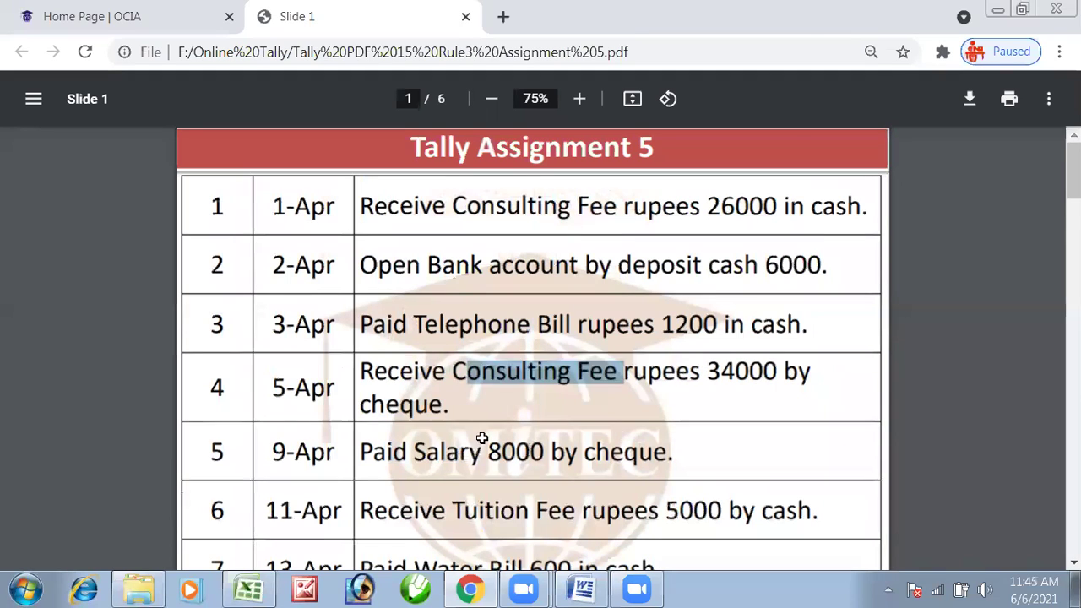
# Step: Locate entry 4's credit account in cell C13 of the Excel sheet and check transaction 4's income account name in the PDF
pyautogui.hotkey('alt', 'Tab')
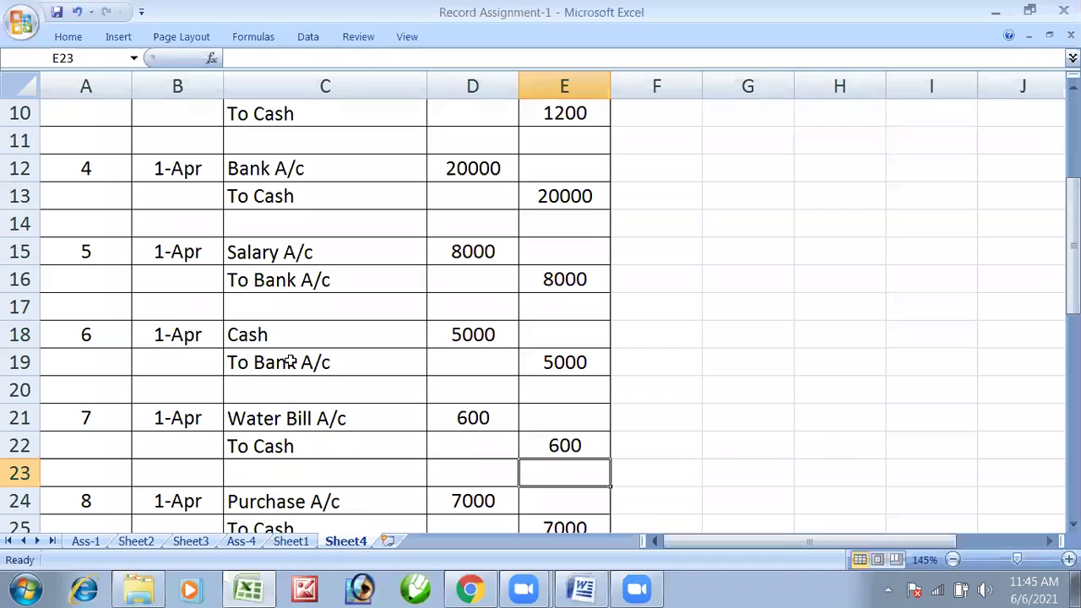
pyautogui.click(304, 251)
pyautogui.hotkey('alt', 'Tab')
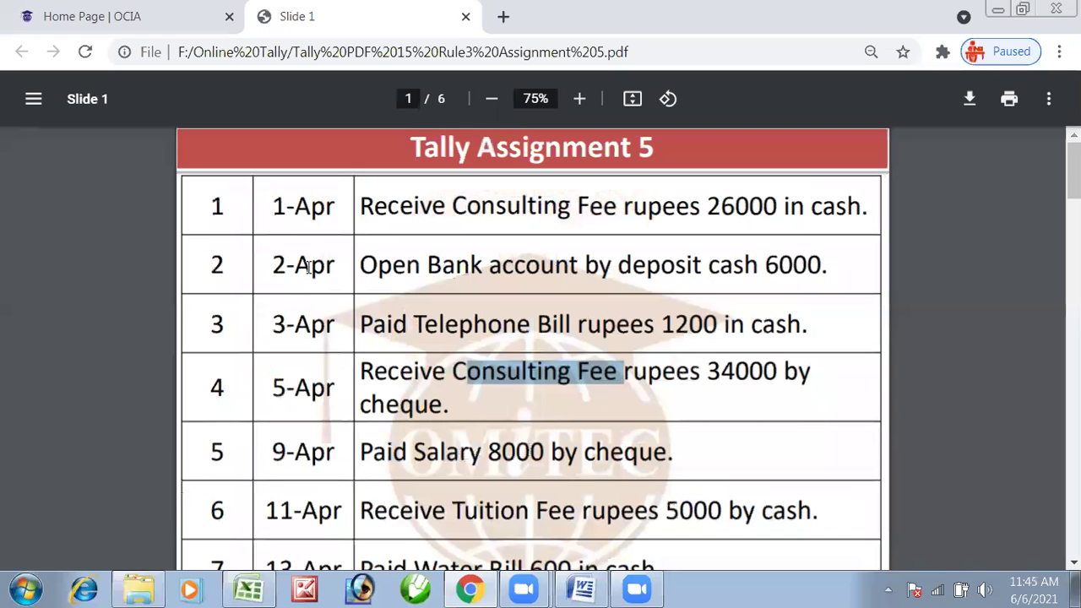
pyautogui.hotkey('alt', 'Tab')
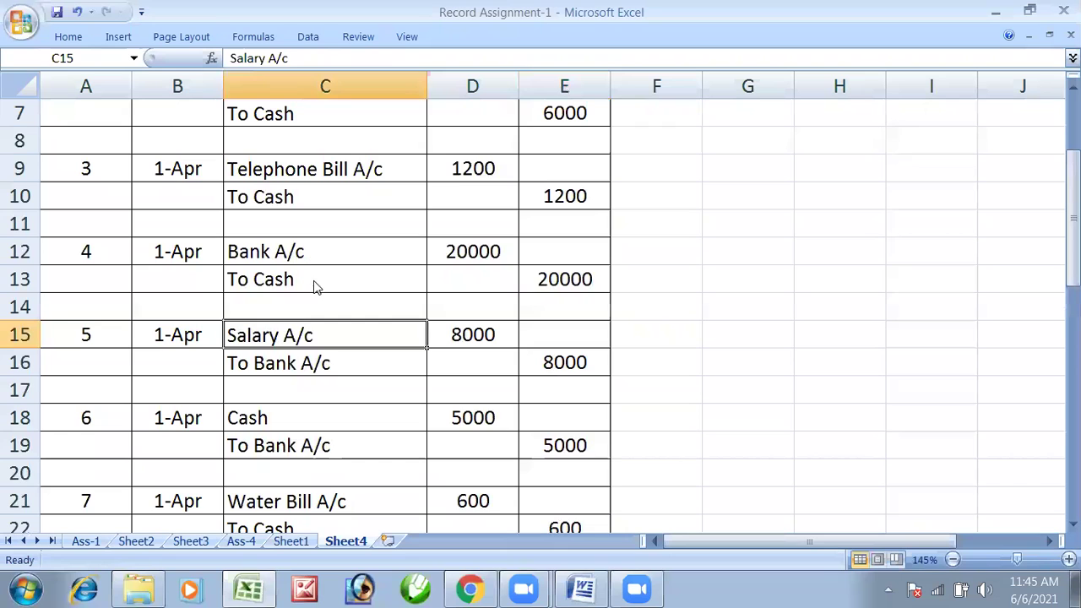
pyautogui.click(314, 281)
pyautogui.hotkey('alt', 'Tab')
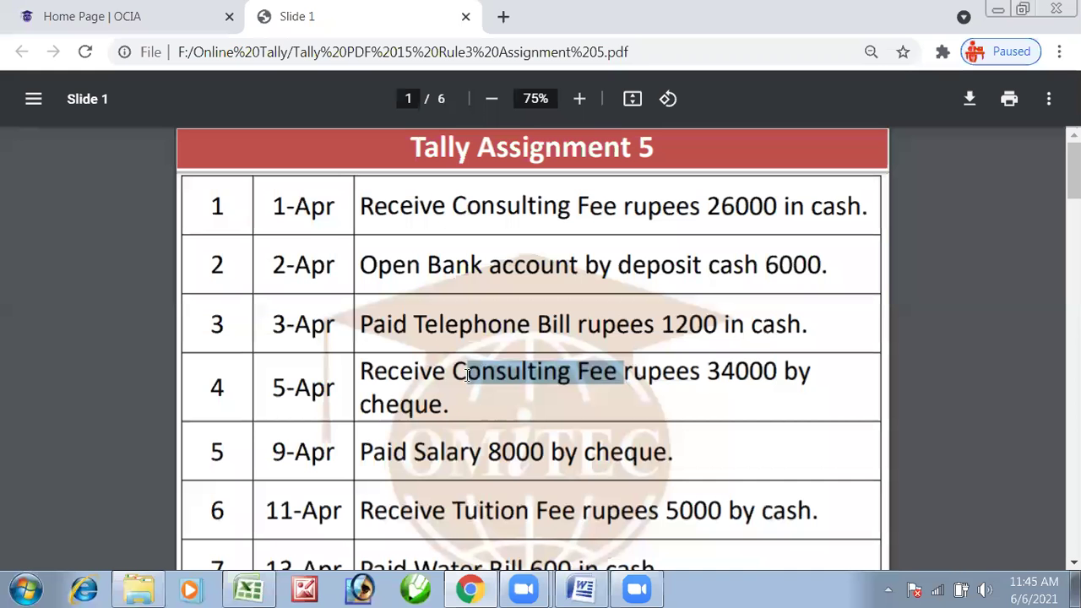
pyautogui.click(530, 378)
pyautogui.moveTo(452, 372); pyautogui.dragTo(584, 388)
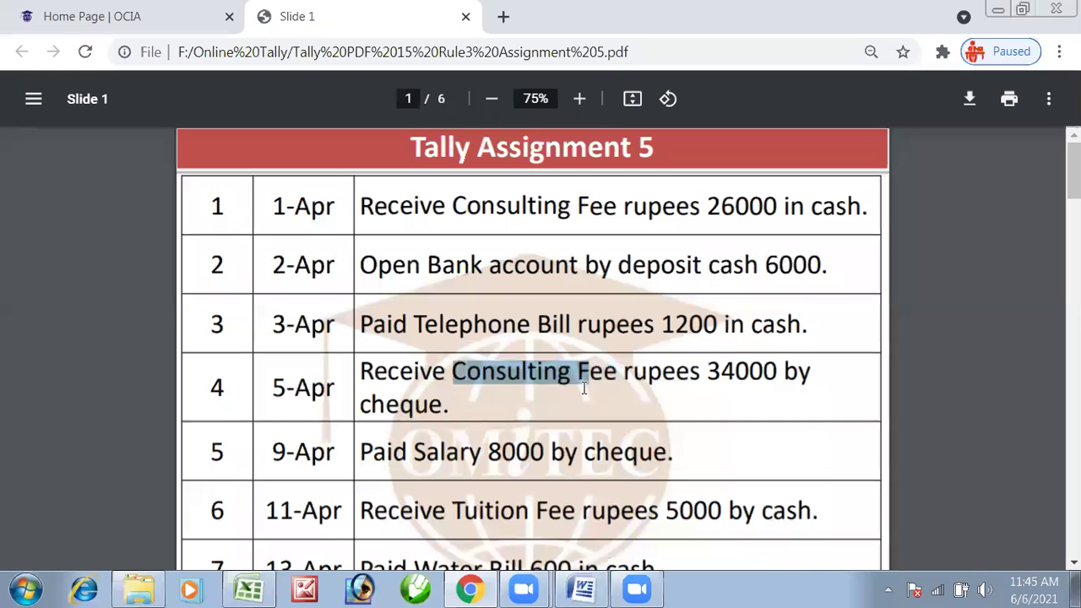
# Step: Change entry 4's credit account in Excel cell C13 to "To Consultintg Fee"
pyautogui.hotkey('alt', 'Tab')
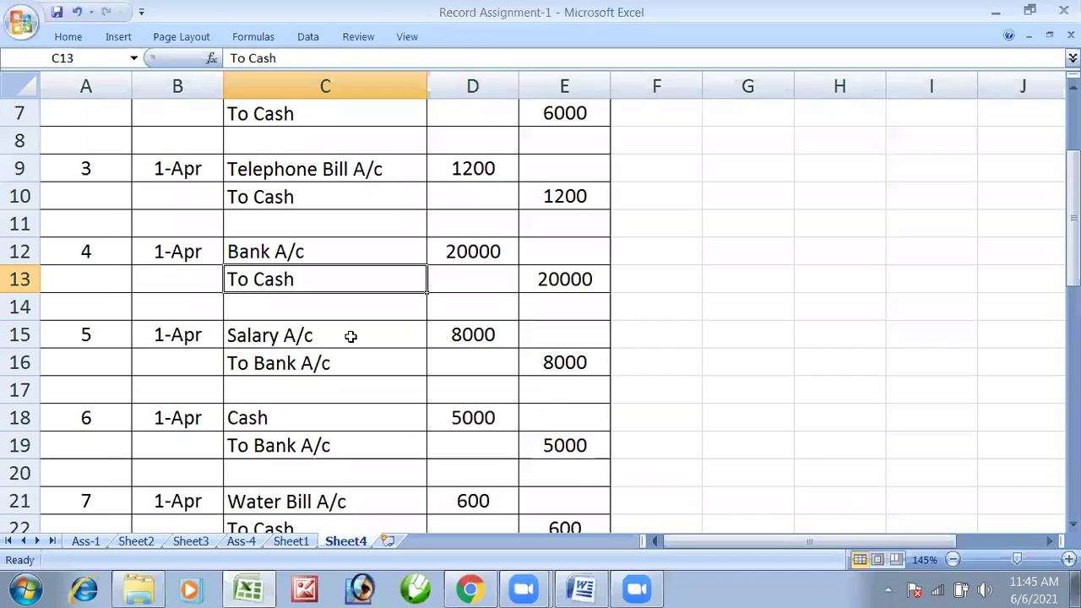
pyautogui.doubleClick(319, 274)
pyautogui.press('BackSpace')
pyautogui.press('BackSpace')
pyautogui.press('BackSpace')
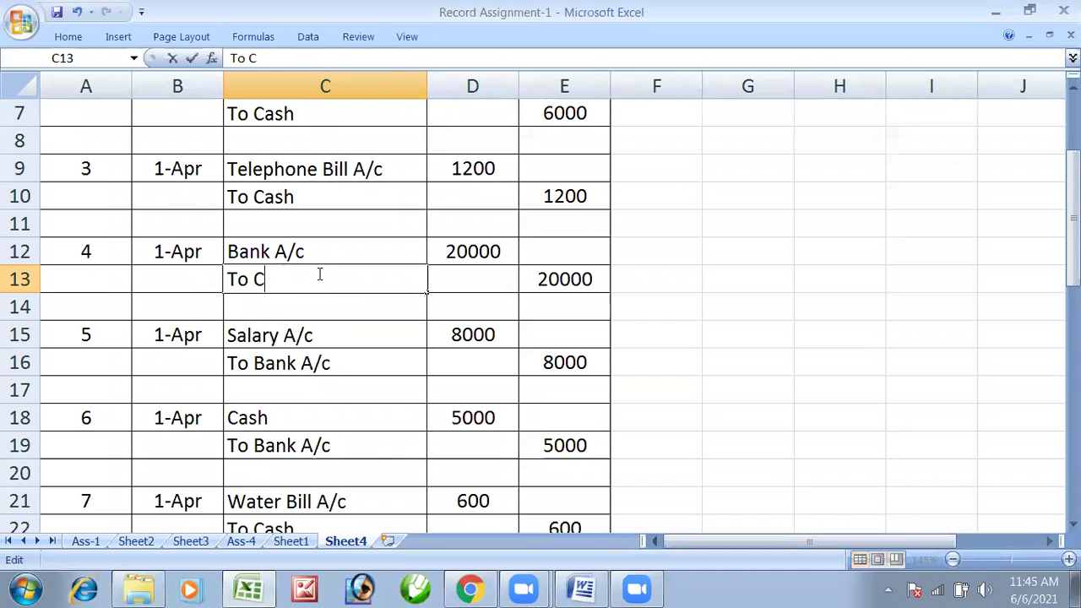
pyautogui.write('onsultntg')
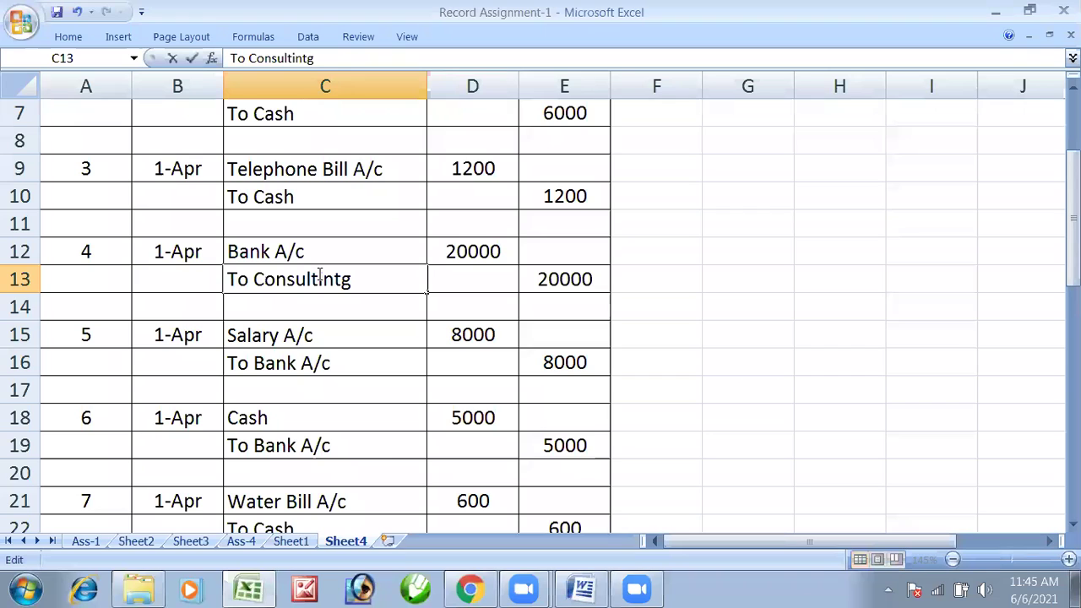
pyautogui.write(' Fee')
pyautogui.press('Return')
# Step: Set the debit amount in D12 and the credit amount in E13 of entry 4 to 34000
pyautogui.press('Up')
pyautogui.press('Up')
pyautogui.press('Right')
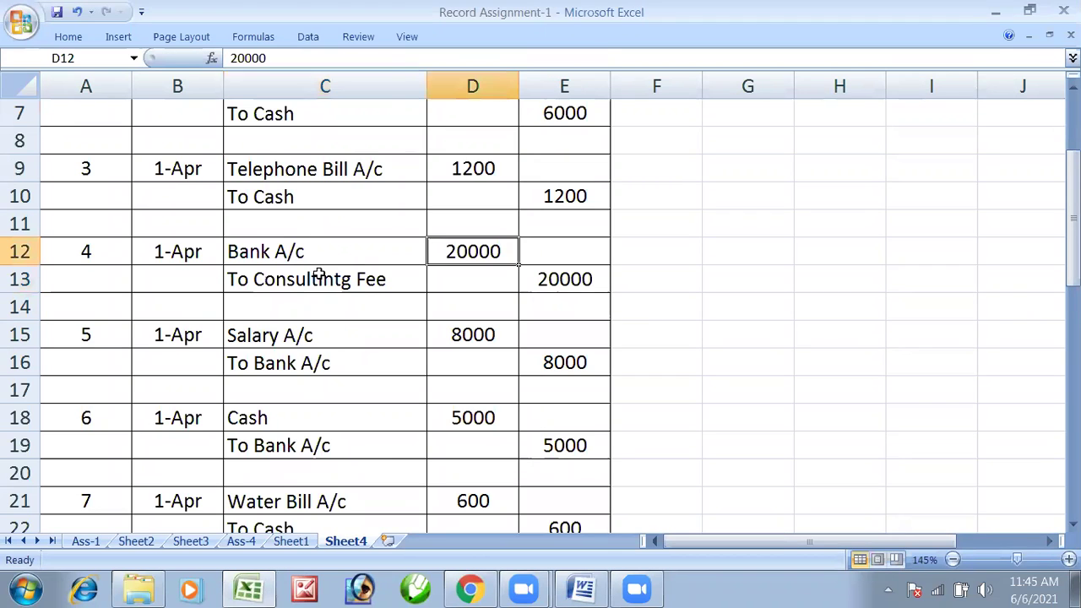
pyautogui.write('34000')
pyautogui.press('Return')
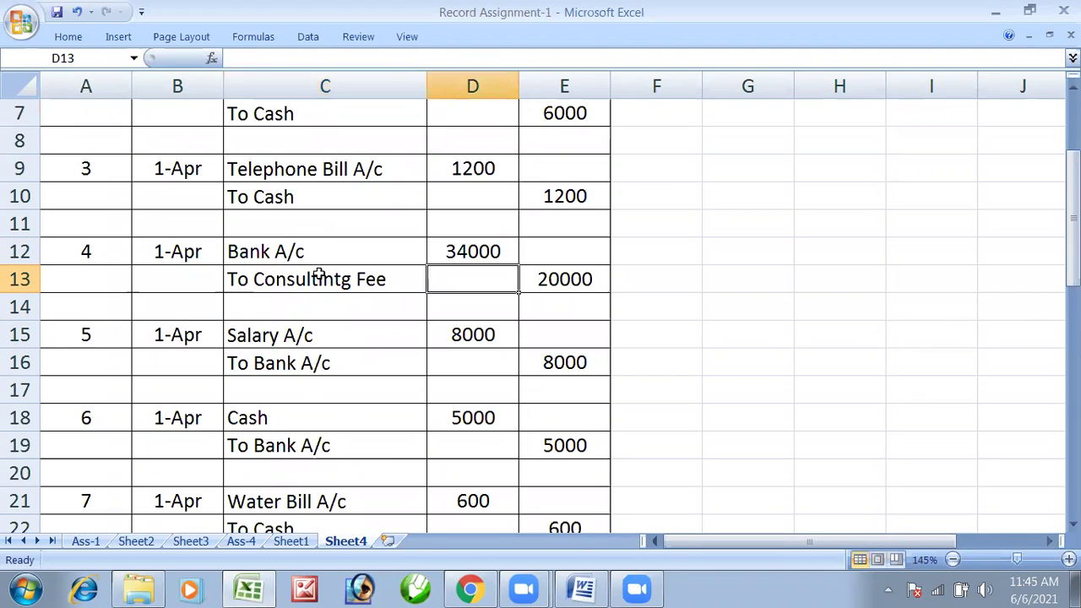
pyautogui.press('Right')
pyautogui.write('34000')
pyautogui.press('Return')
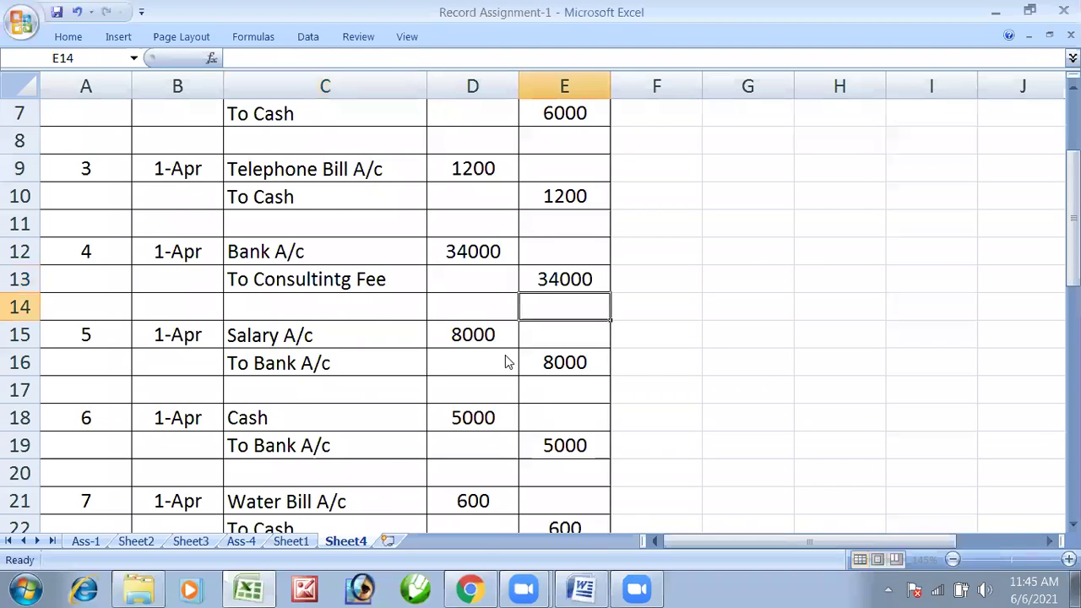
# Step: Examine transaction 6, the tuition fee receipt, in the assignment PDF in Chrome for its account, amount and payment method
pyautogui.hotkey('alt', 'Tab')
pyautogui.click(490, 383)
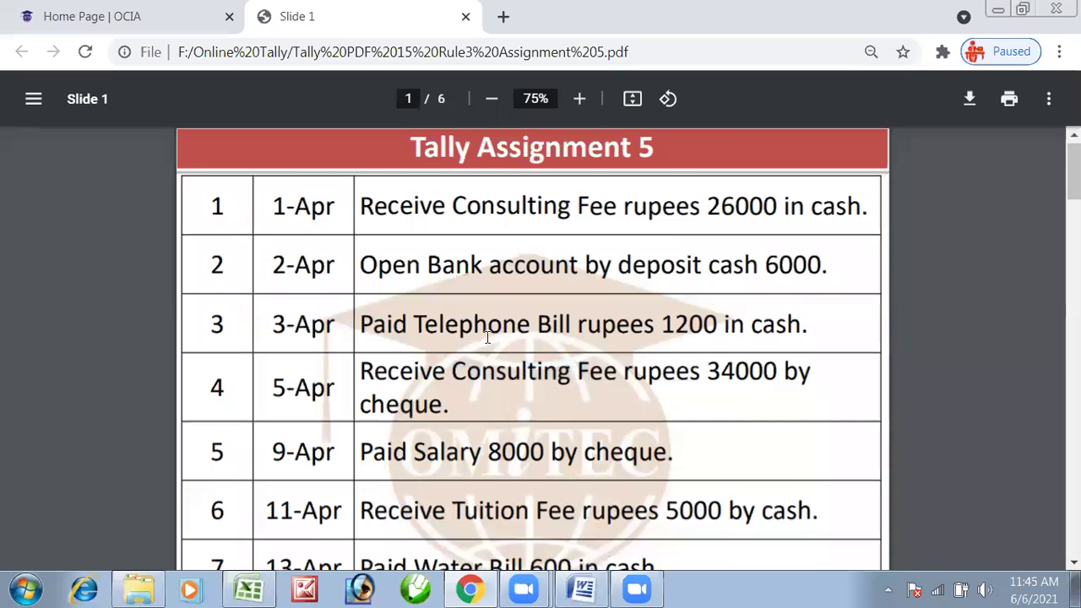
pyautogui.scroll(-1, 473, 397)
pyautogui.moveTo(401, 412); pyautogui.dragTo(432, 411)
pyautogui.moveTo(541, 404); pyautogui.dragTo(464, 412)
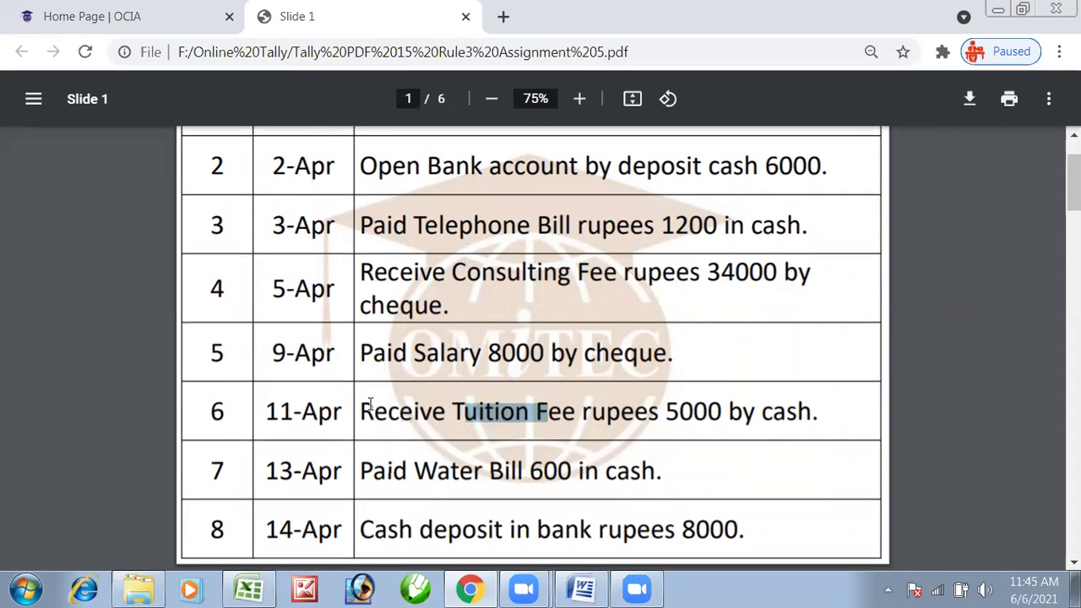
pyautogui.moveTo(363, 411); pyautogui.dragTo(477, 414)
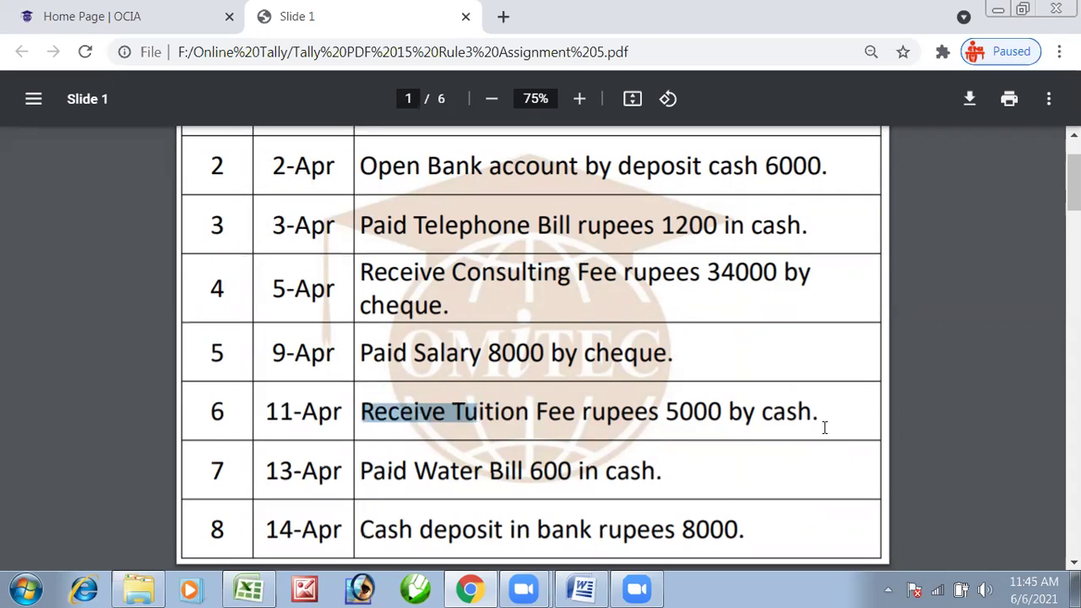
pyautogui.moveTo(824, 427); pyautogui.dragTo(722, 414)
pyautogui.moveTo(476, 422); pyautogui.dragTo(527, 420)
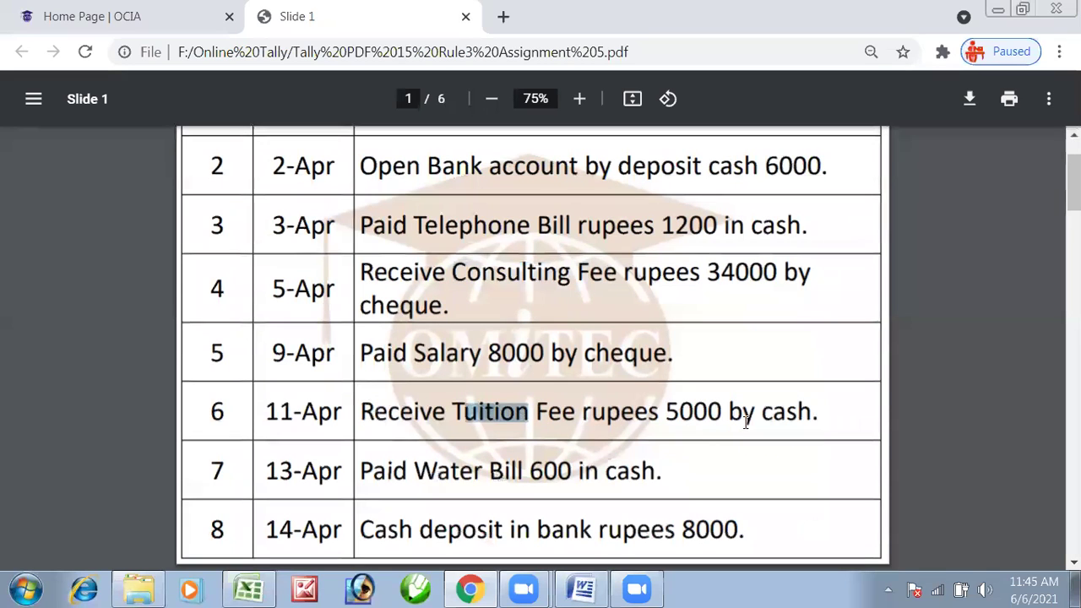
pyautogui.moveTo(812, 414); pyautogui.dragTo(754, 414)
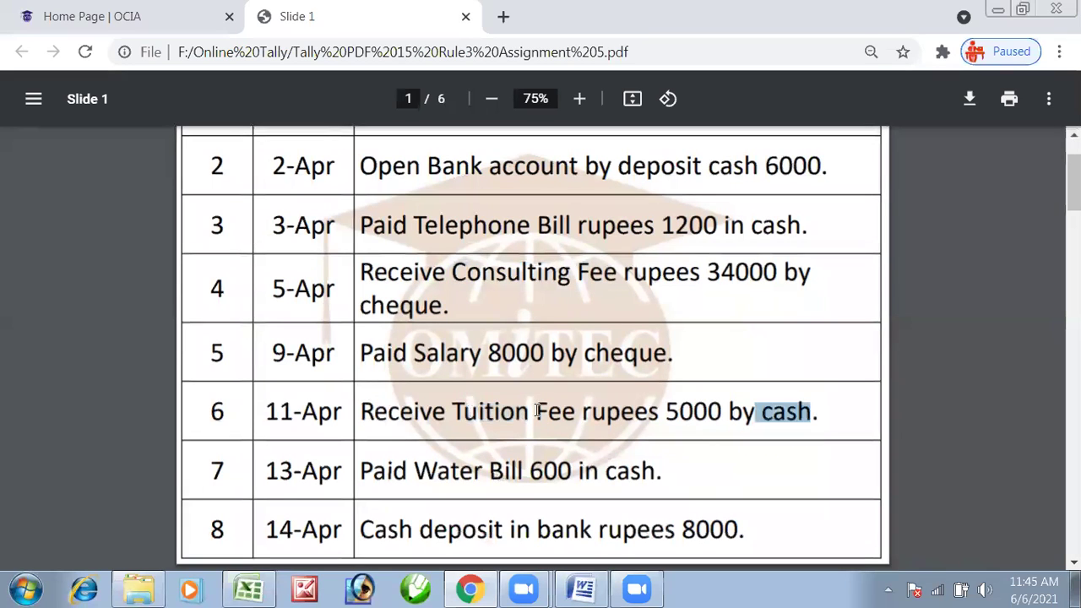
# Step: Change entry 6's credit account in Excel cell C19 to "To Tuition Fee"
pyautogui.hotkey('alt', 'Tab')
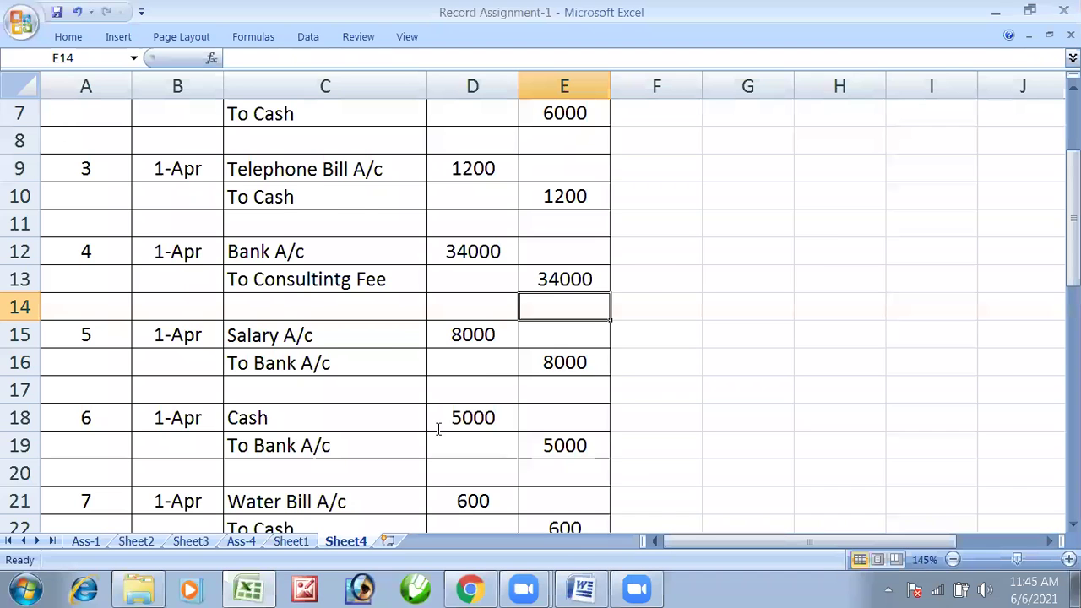
pyautogui.hotkey('alt', 'Tab')
pyautogui.hotkey('alt', 'Tab')
pyautogui.scroll(-1, 282, 417)
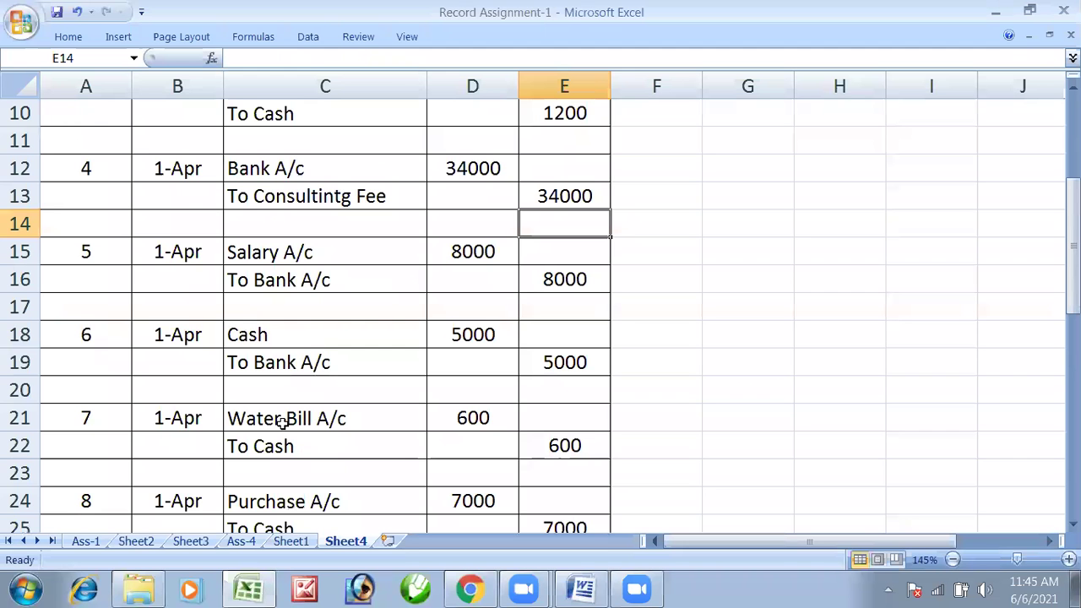
pyautogui.click(304, 330)
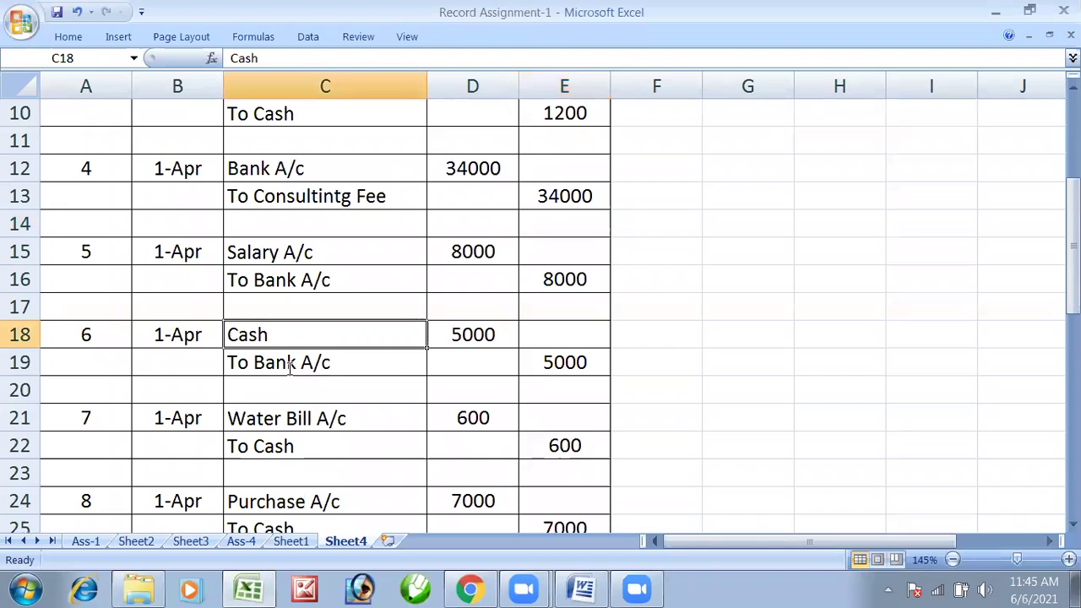
pyautogui.click(289, 365)
pyautogui.press('F2')
pyautogui.press('BackSpace')
pyautogui.press('BackSpace')
pyautogui.press('BackSpace')
pyautogui.press('BackSpace')
pyautogui.press('BackSpace')
pyautogui.press('BackSpace')
pyautogui.press('BackSpace')
pyautogui.press('BackSpace')
pyautogui.write('Ti')
pyautogui.press('BackSpace')
pyautogui.write('uitionFe')
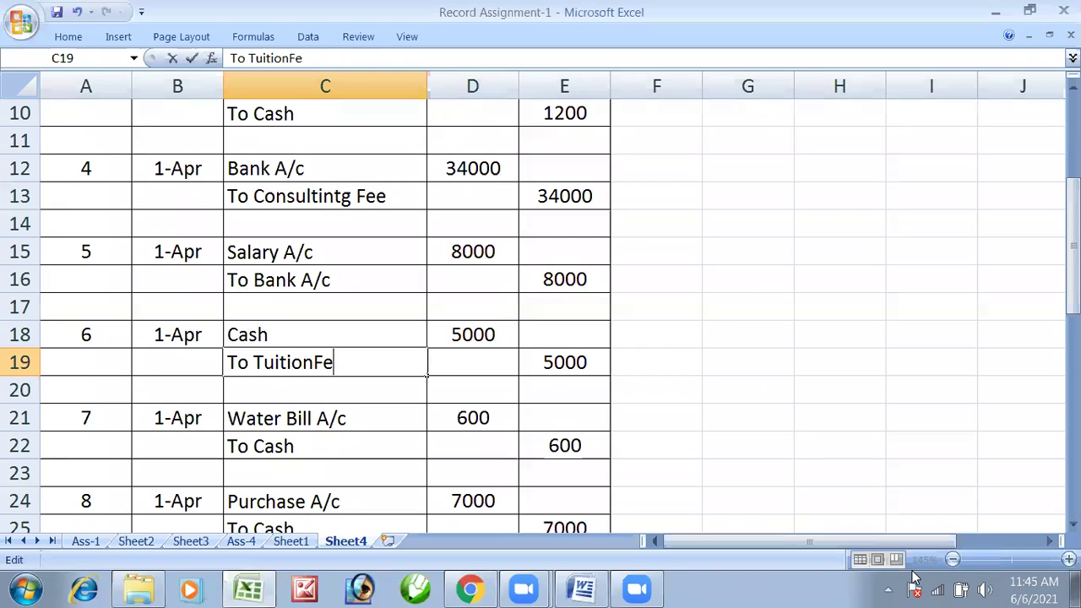
pyautogui.press('BackSpace')
pyautogui.press('BackSpace')
pyautogui.write('Fee')
pyautogui.press('Return')
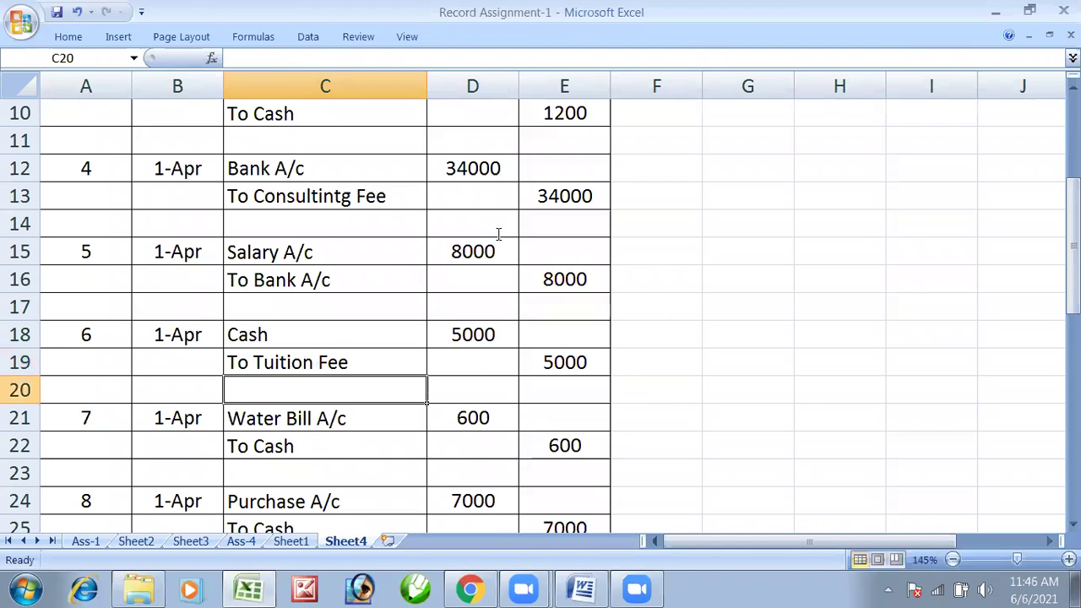
# Step: Compare transaction 2, the bank account opening deposit, in the assignment PDF in Chrome with entry 2 in the Excel sheet
pyautogui.hotkey('alt', 'Tab')
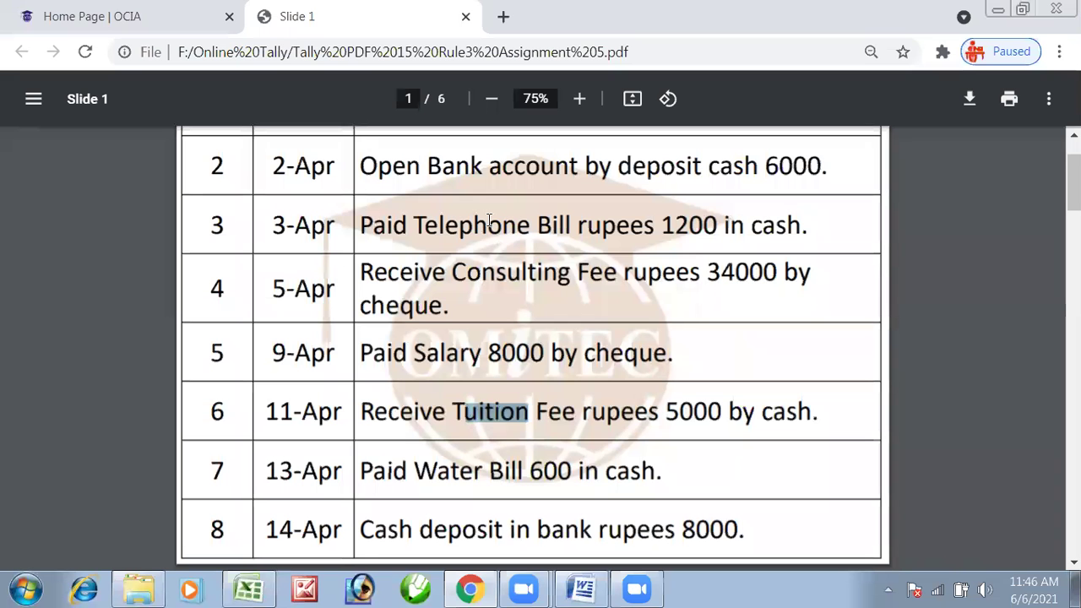
pyautogui.moveTo(613, 168); pyautogui.dragTo(428, 167)
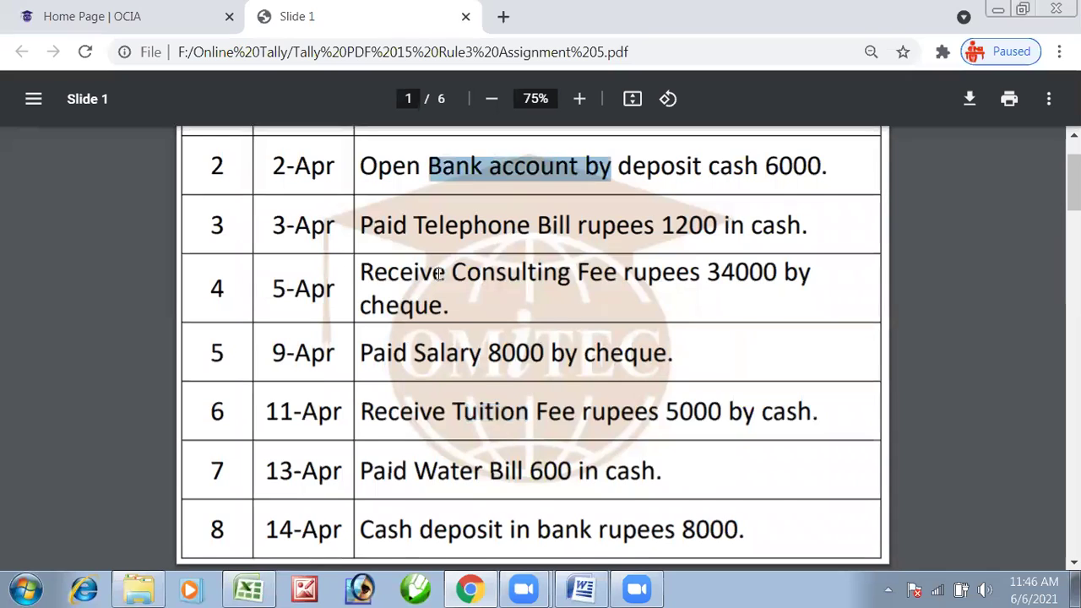
pyautogui.scroll(2, 438, 273)
pyautogui.hotkey('alt', 'Tab')
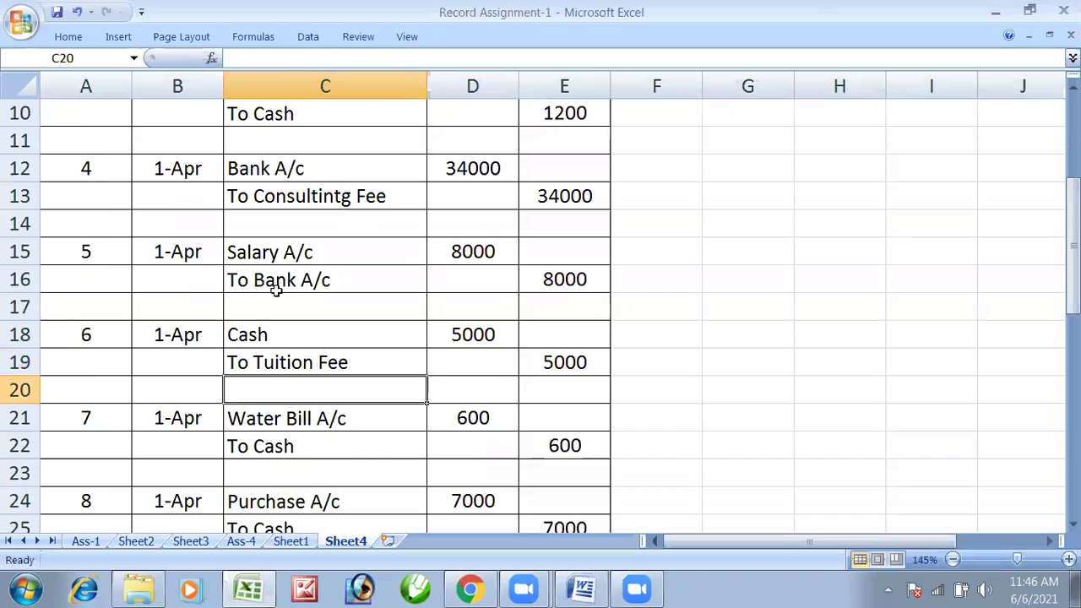
pyautogui.scroll(3, 276, 290)
pyautogui.click(288, 254)
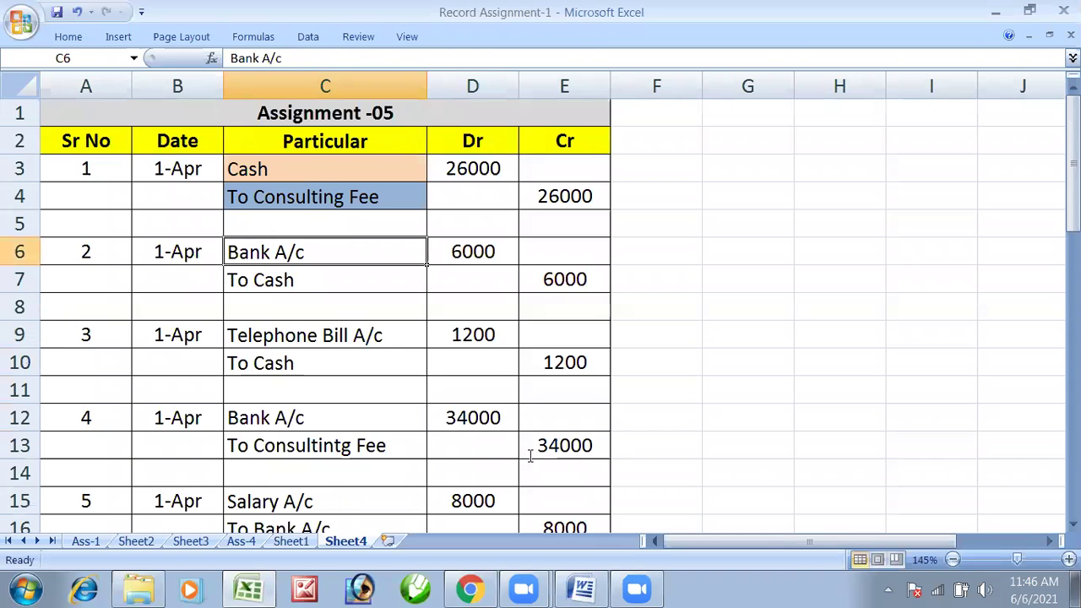
# Step: Check transaction 8, the cash deposit, in the Chrome PDF and change entry 8's debit account in Excel cell C24 to "Bank A/c"
pyautogui.hotkey('alt', 'Tab')
pyautogui.moveTo(398, 431); pyautogui.dragTo(530, 431)
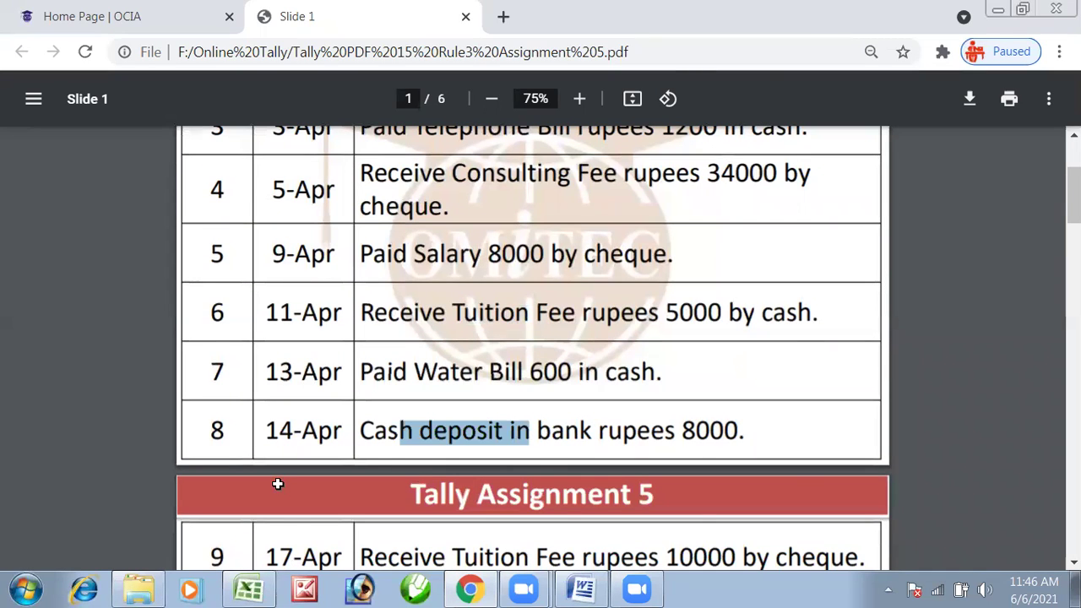
pyautogui.hotkey('alt', 'Tab')
pyautogui.scroll(-3, 265, 439)
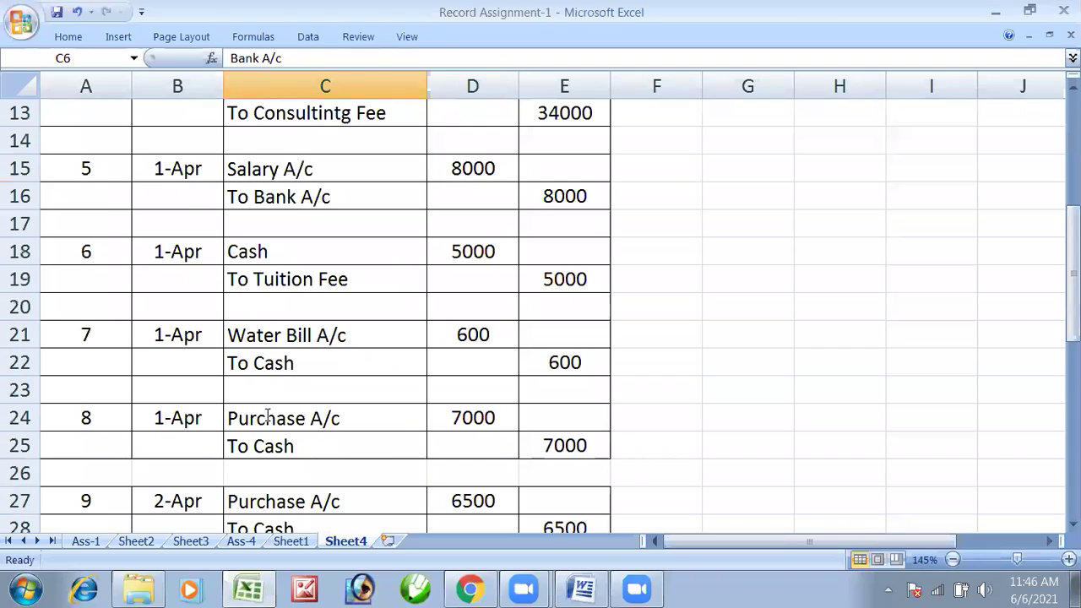
pyautogui.click(267, 415)
pyautogui.write('Bank A/c')
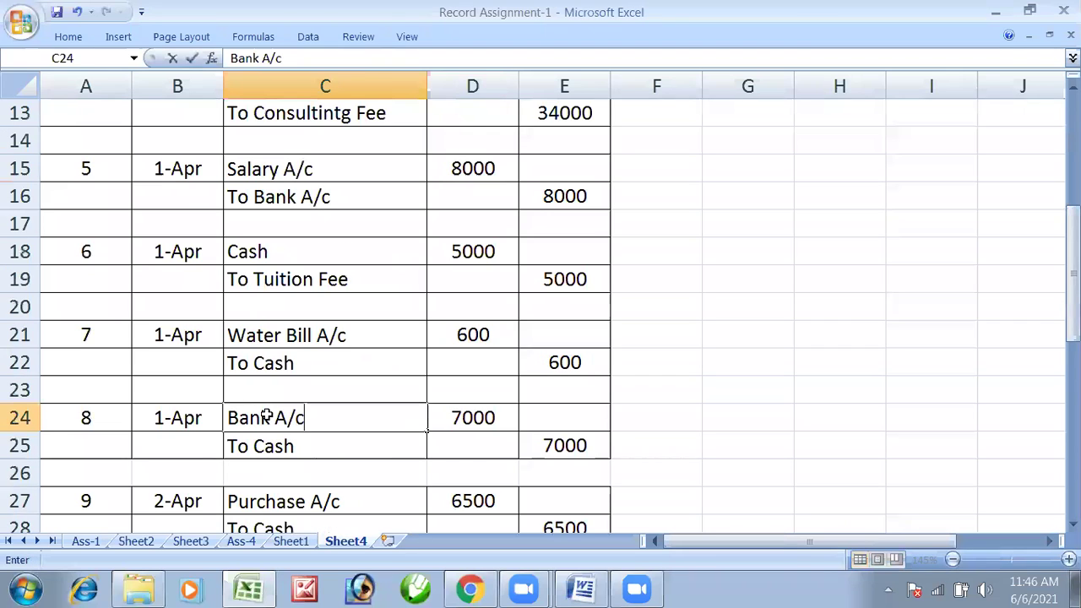
pyautogui.press('Return')
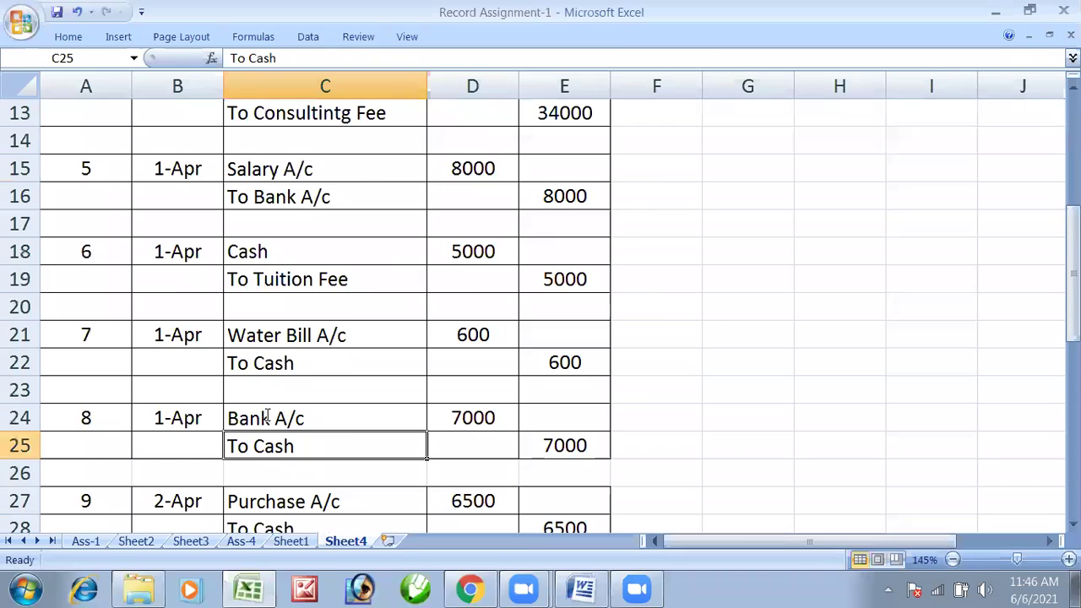
# Step: Set the debit amount in D24 and the credit amount in E25 of entry 8 to 8000
pyautogui.hotkey('alt', 'Tab')
pyautogui.hotkey('alt', 'Tab')
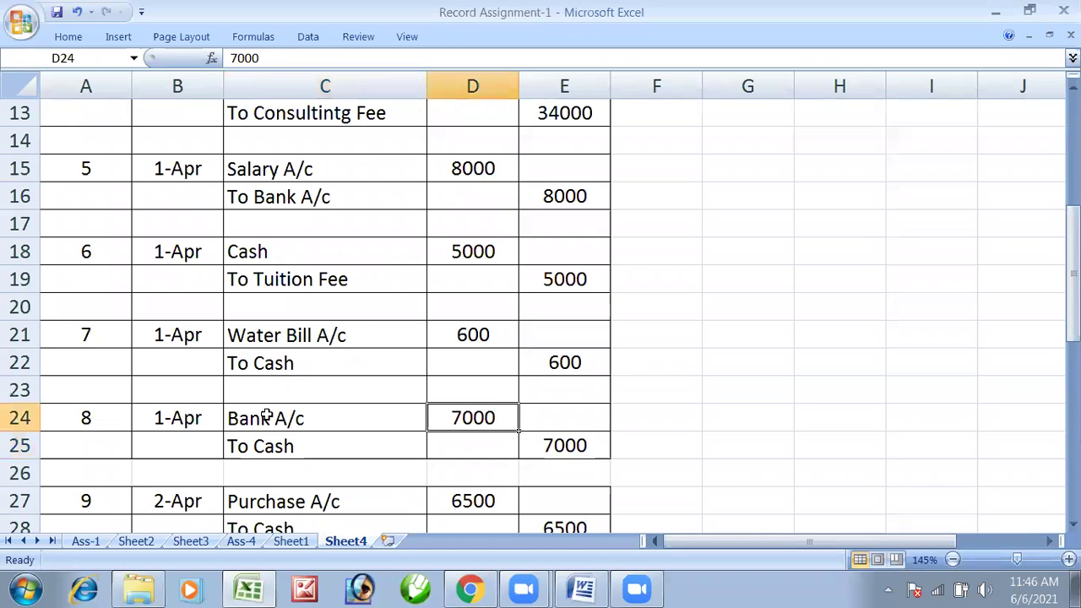
pyautogui.write('8000')
pyautogui.press('Return')
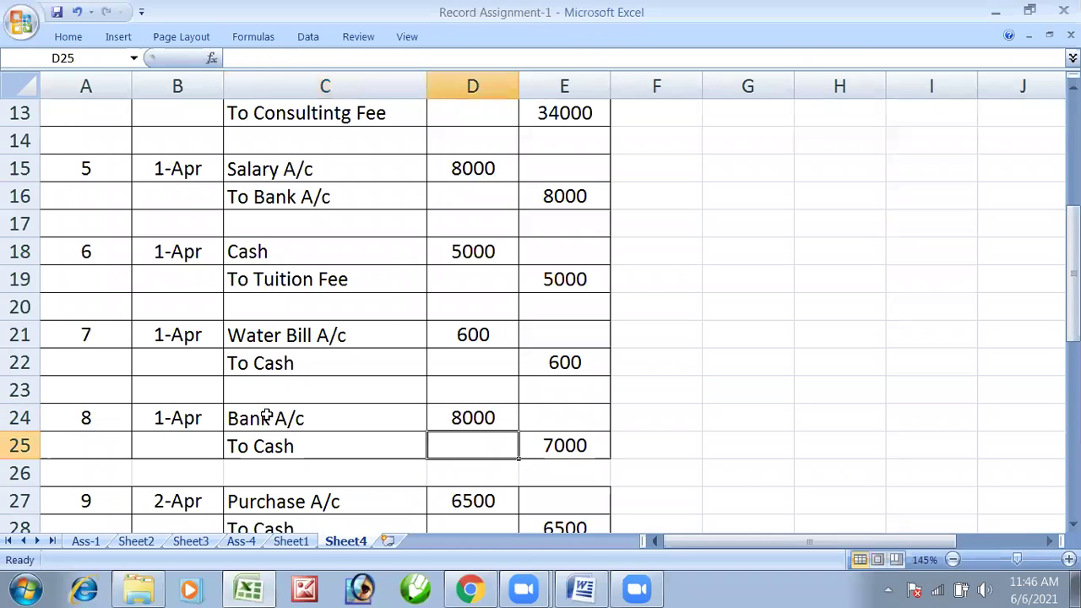
pyautogui.press('Right')
pyautogui.press('Down')
pyautogui.press('Up')
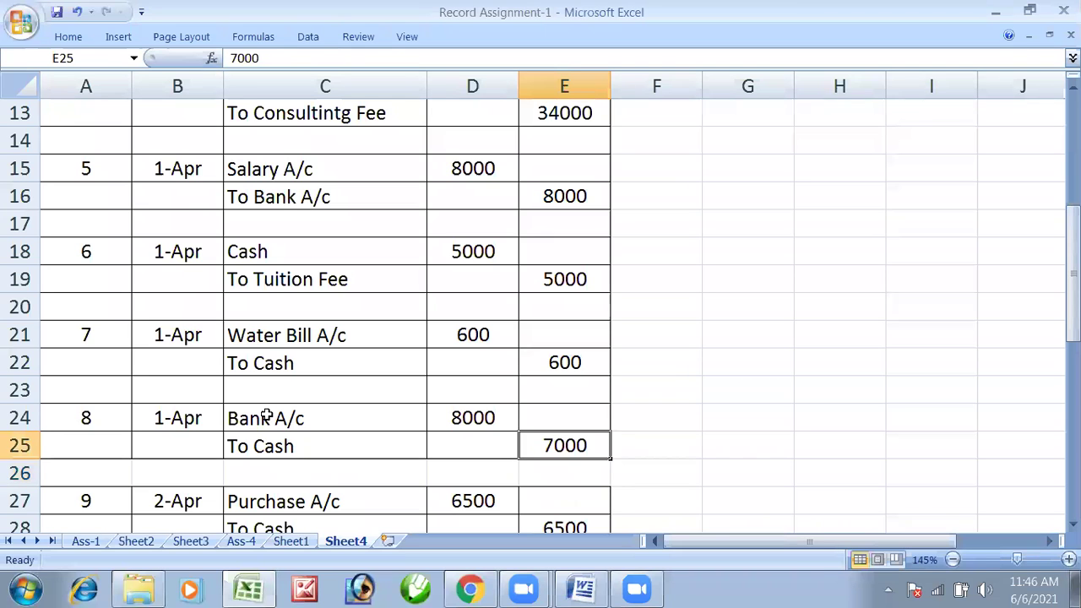
pyautogui.write('8000')
pyautogui.press('Return')
# Step: Review the journal entries in the Excel sheet against the transactions in the Chrome PDF, checking accounts and amounts
pyautogui.click(265, 365)
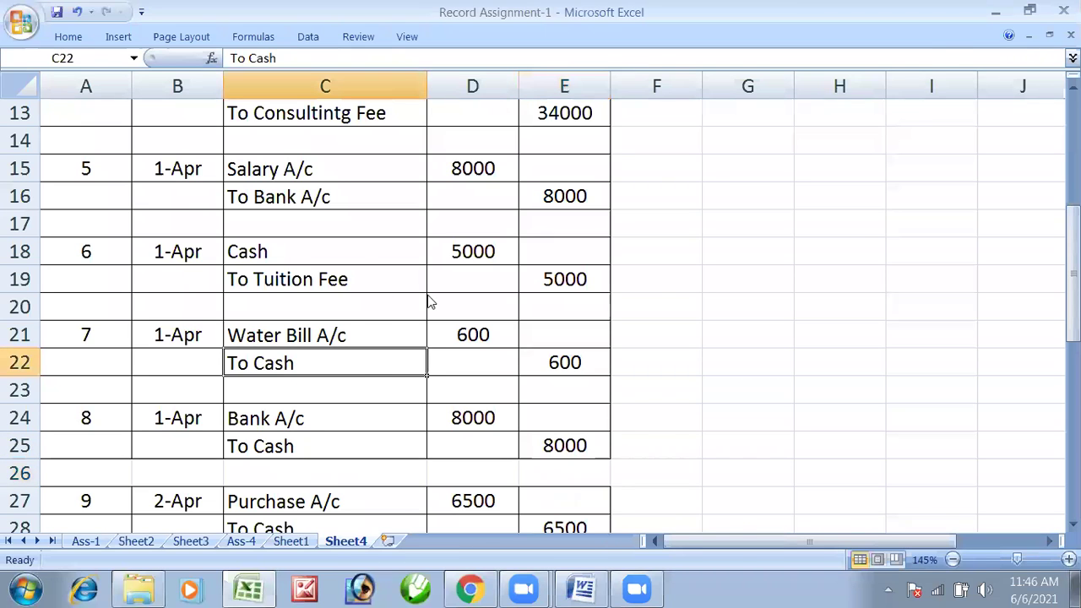
pyautogui.hotkey('alt', 'Tab')
pyautogui.click(640, 435)
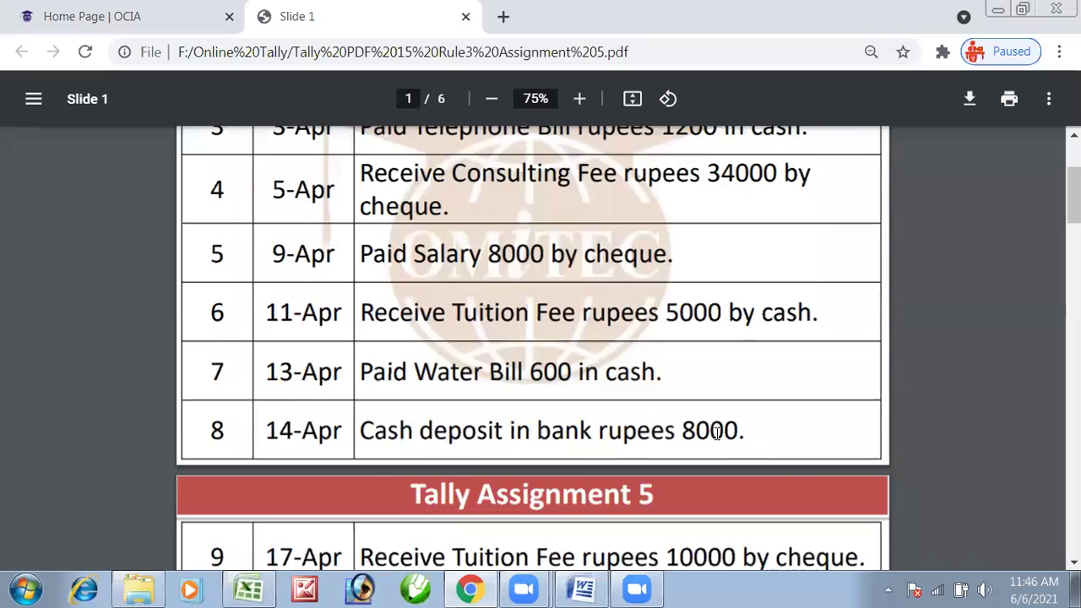
pyautogui.hotkey('alt', 'Tab')
pyautogui.click(316, 296)
pyautogui.scroll(1, 277, 173)
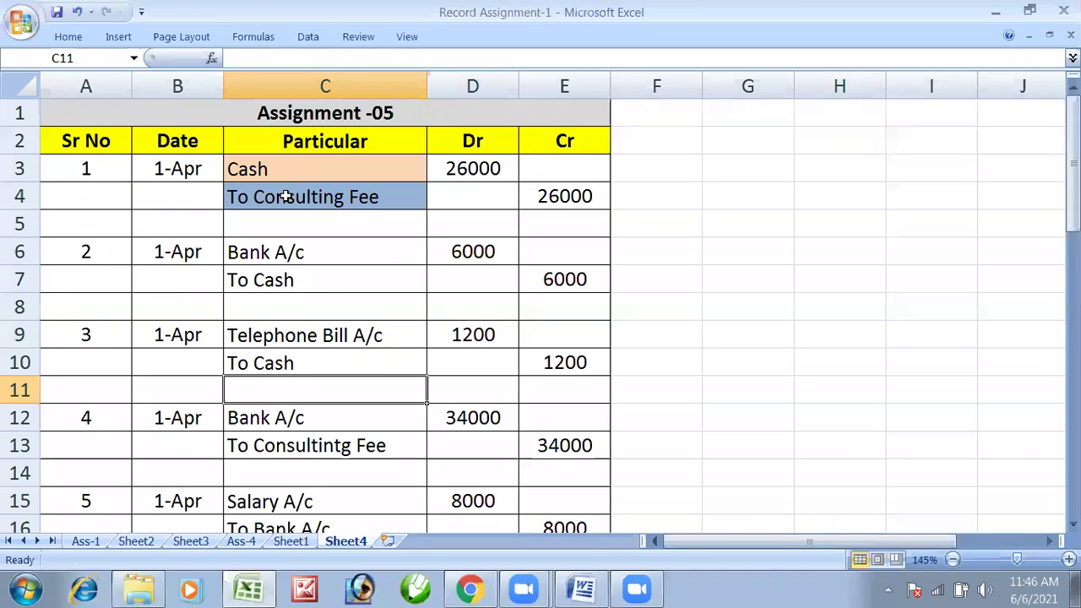
pyautogui.hotkey('ctrl', 'Home')
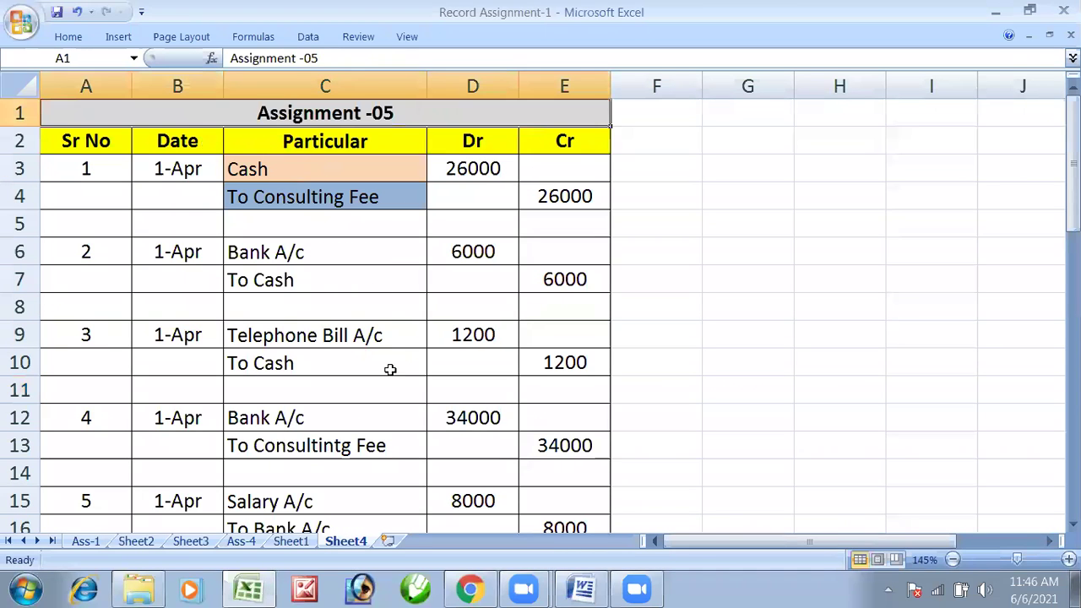
pyautogui.click(407, 450)
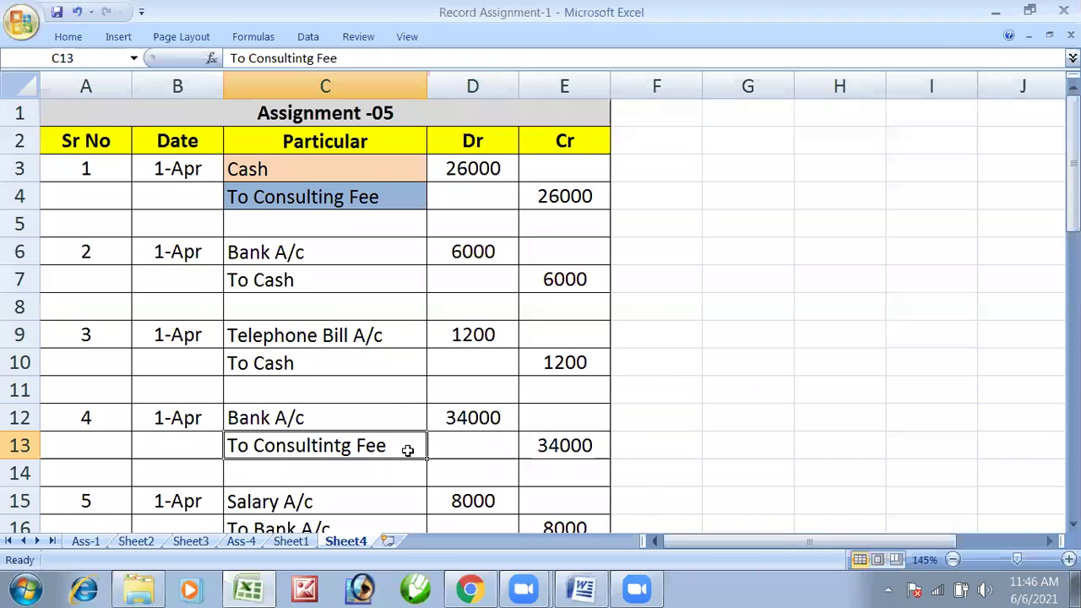
# Step: Examine transactions 9 to 12 in the assignment PDF in Chrome for their accounts, amounts and payment methods
pyautogui.hotkey('alt', 'Tab')
pyautogui.moveTo(388, 432); pyautogui.dragTo(498, 460)
pyautogui.scroll(-5, 478, 329)
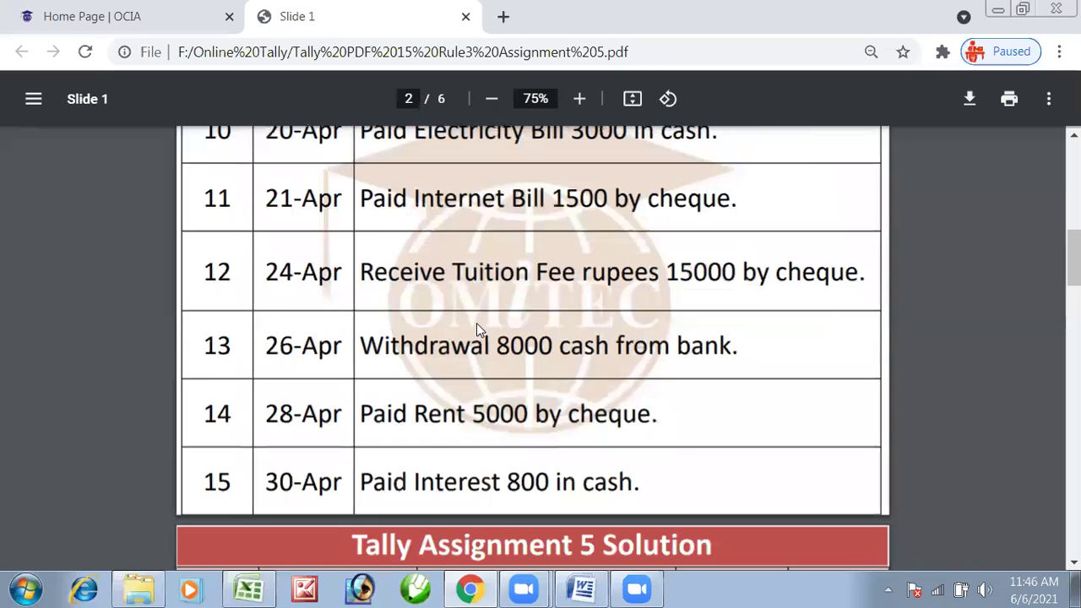
pyautogui.scroll(1, 448, 275)
pyautogui.moveTo(414, 163)
pyautogui.mouseDown()
pyautogui.moveTo(503, 169)
pyautogui.moveTo(804, 149)
pyautogui.moveTo(722, 210)
pyautogui.moveTo(777, 171)
pyautogui.moveTo(393, 169)
pyautogui.mouseUp()
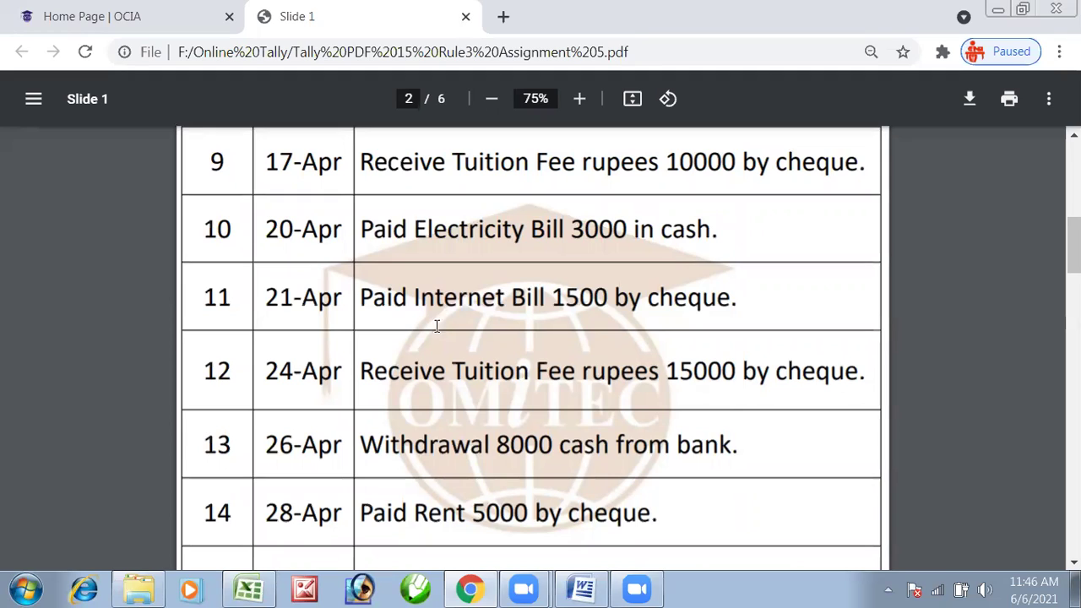
pyautogui.moveTo(374, 299); pyautogui.dragTo(482, 299)
pyautogui.moveTo(416, 229); pyautogui.dragTo(558, 235)
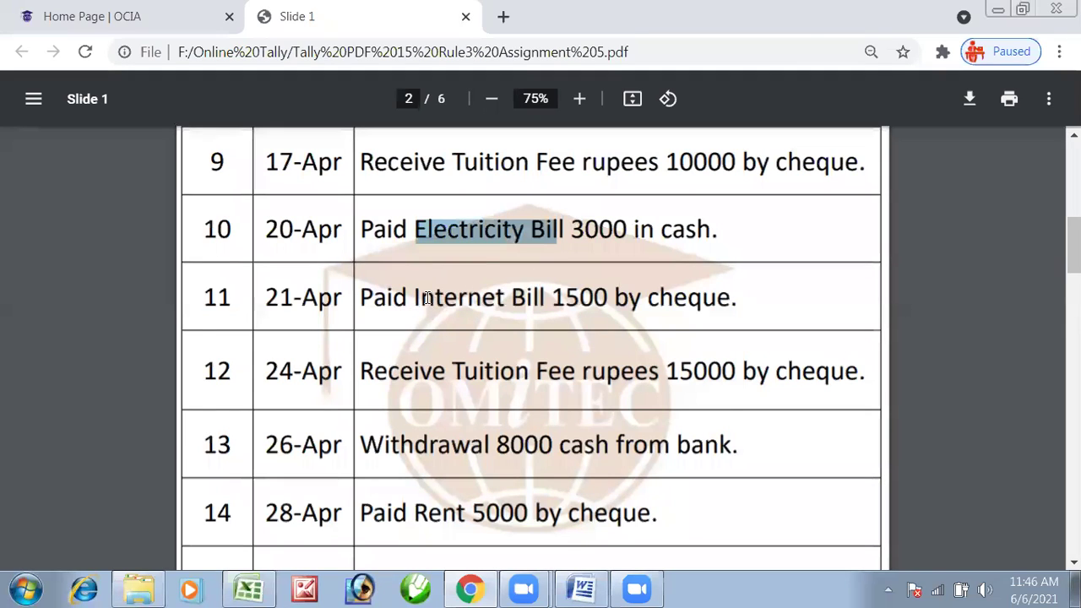
pyautogui.moveTo(420, 297); pyautogui.dragTo(566, 298)
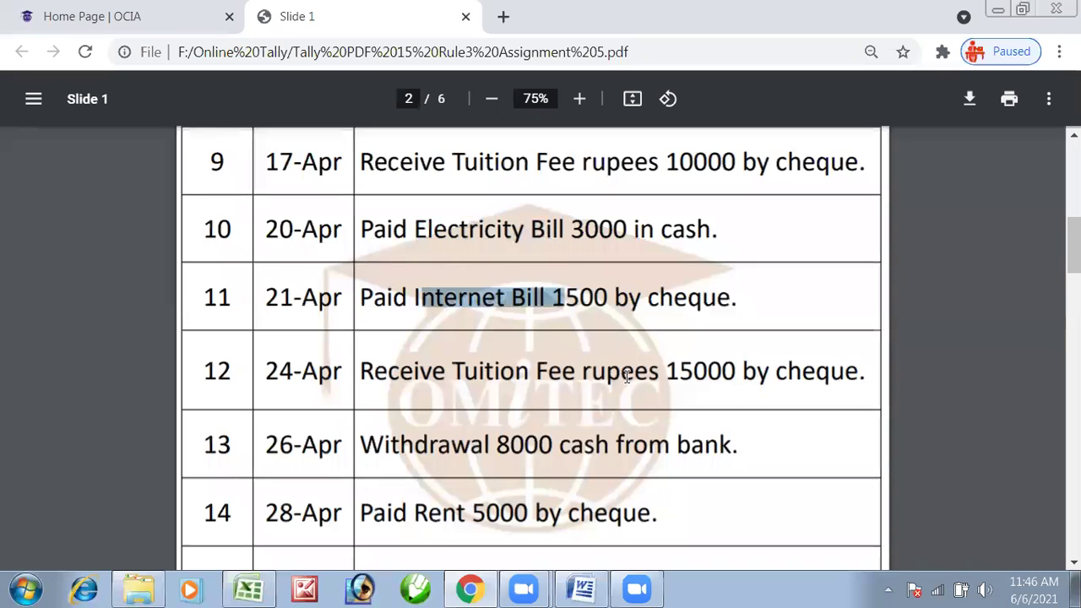
pyautogui.moveTo(661, 298); pyautogui.dragTo(701, 297)
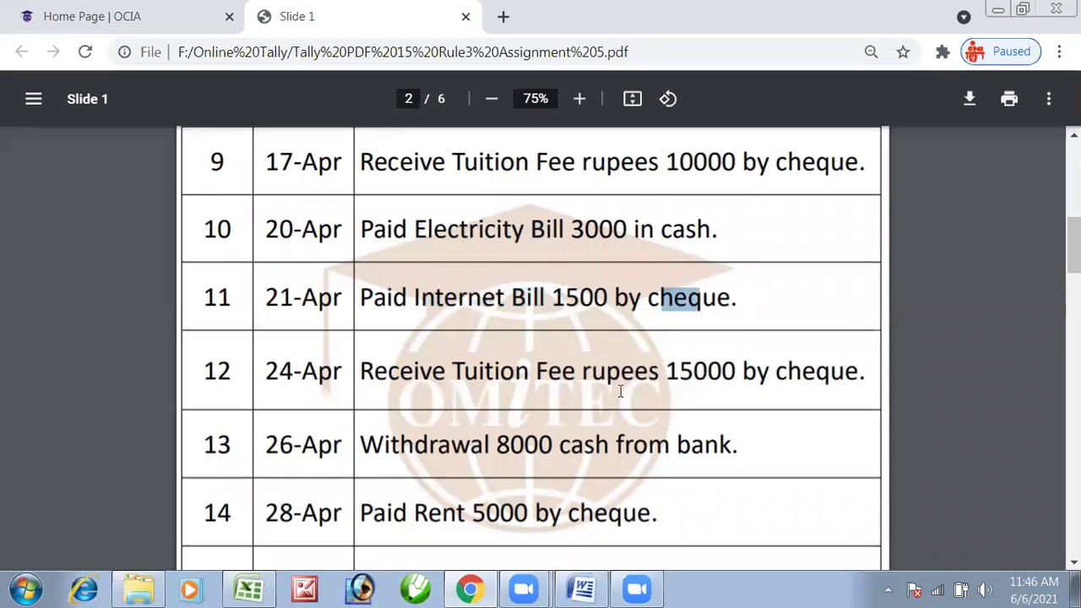
pyautogui.doubleClick(397, 372)
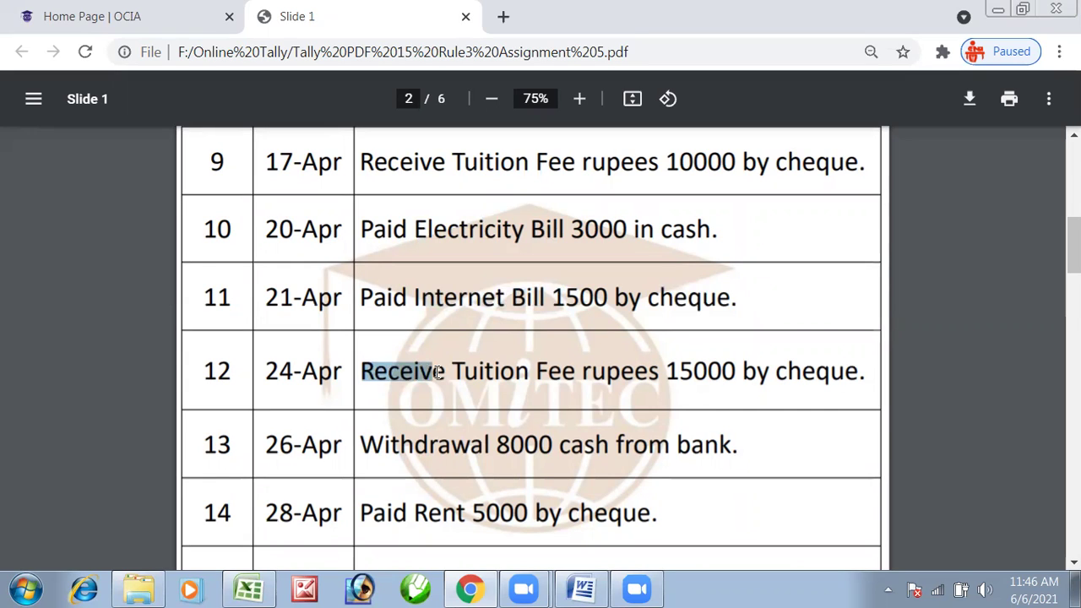
pyautogui.moveTo(439, 372); pyautogui.dragTo(575, 371)
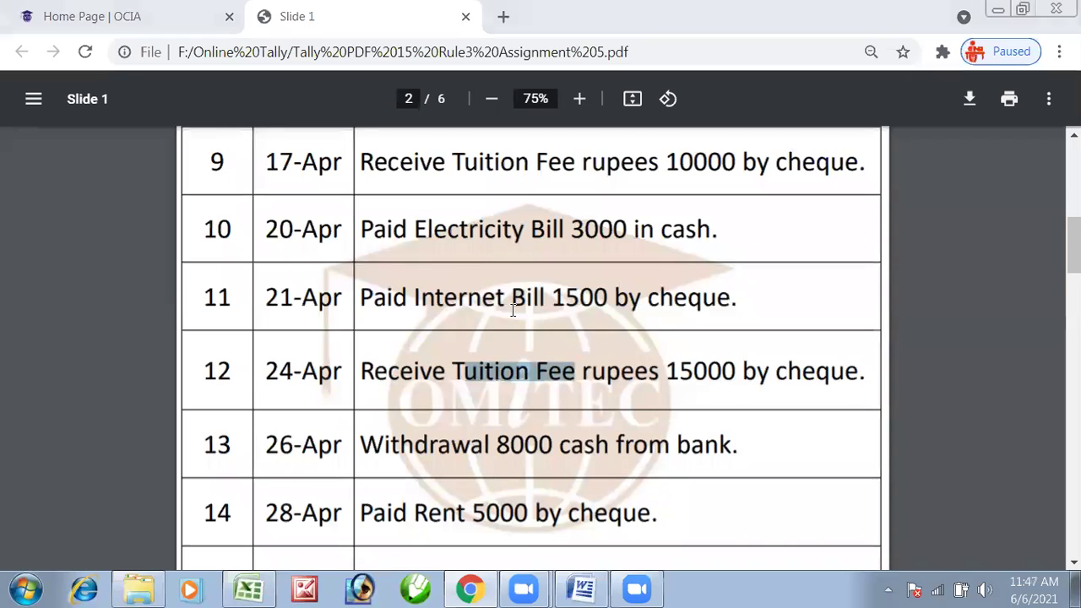
# Step: Examine transactions 13 to 15, the bank withdrawal, rent and interest payments, for their accounts, amounts and payment methods
pyautogui.click(449, 461)
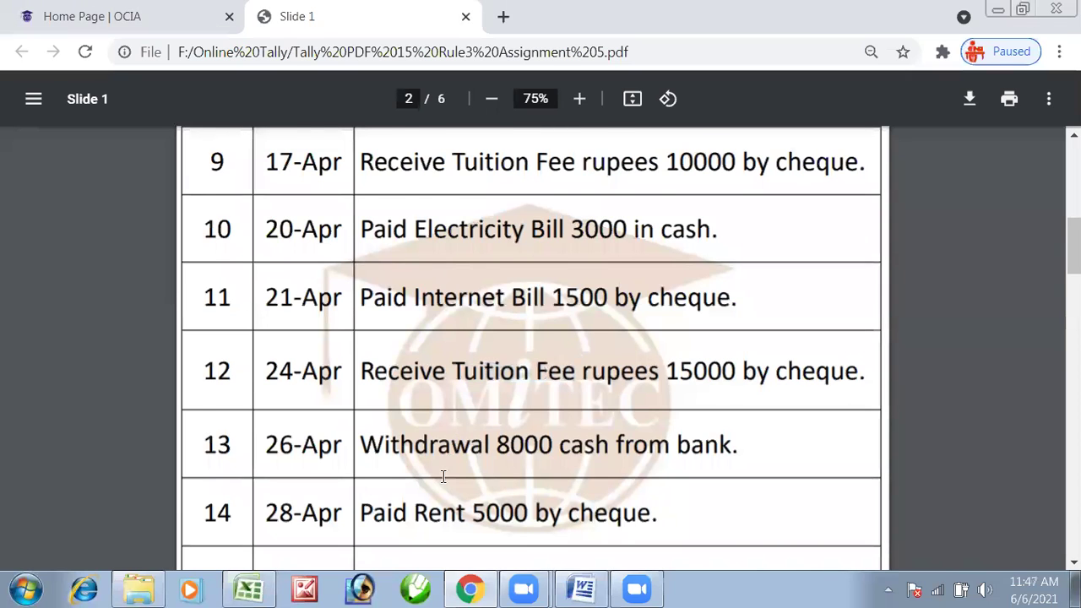
pyautogui.scroll(-1, 443, 477)
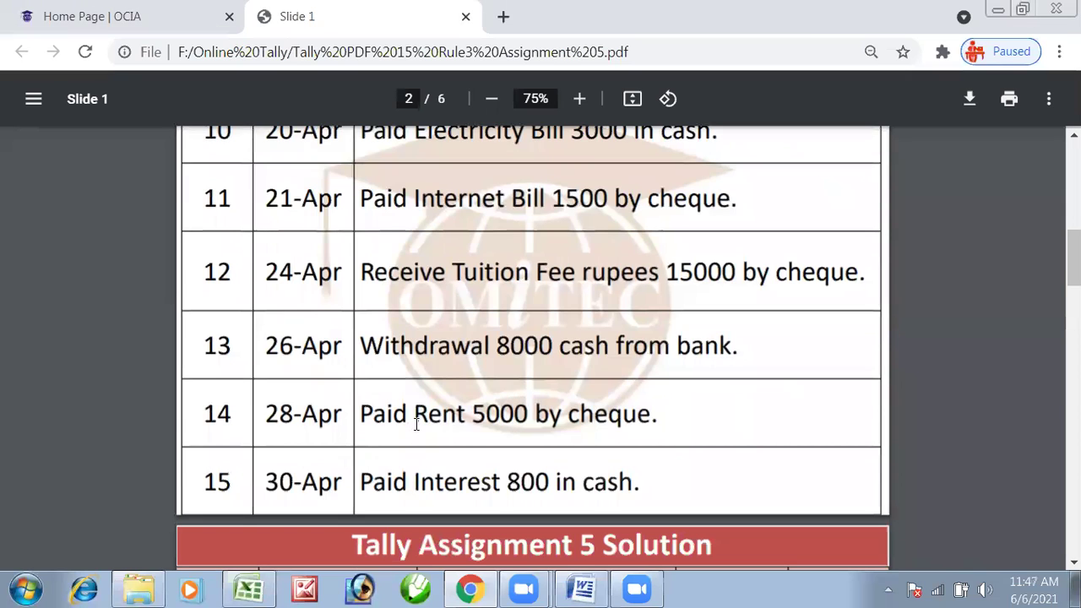
pyautogui.moveTo(413, 422); pyautogui.dragTo(464, 420)
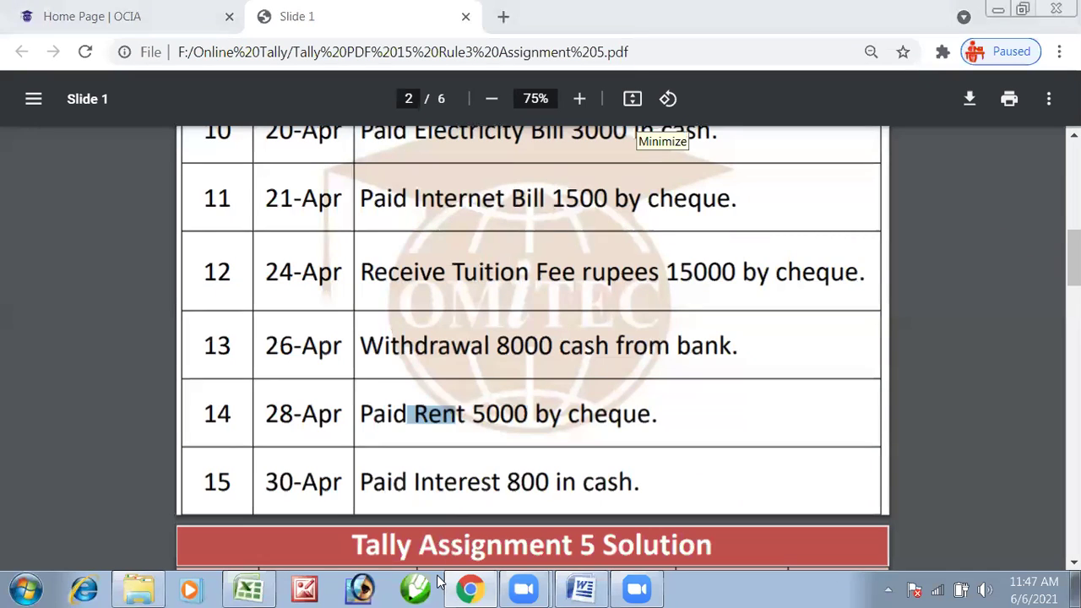
pyautogui.click(477, 418)
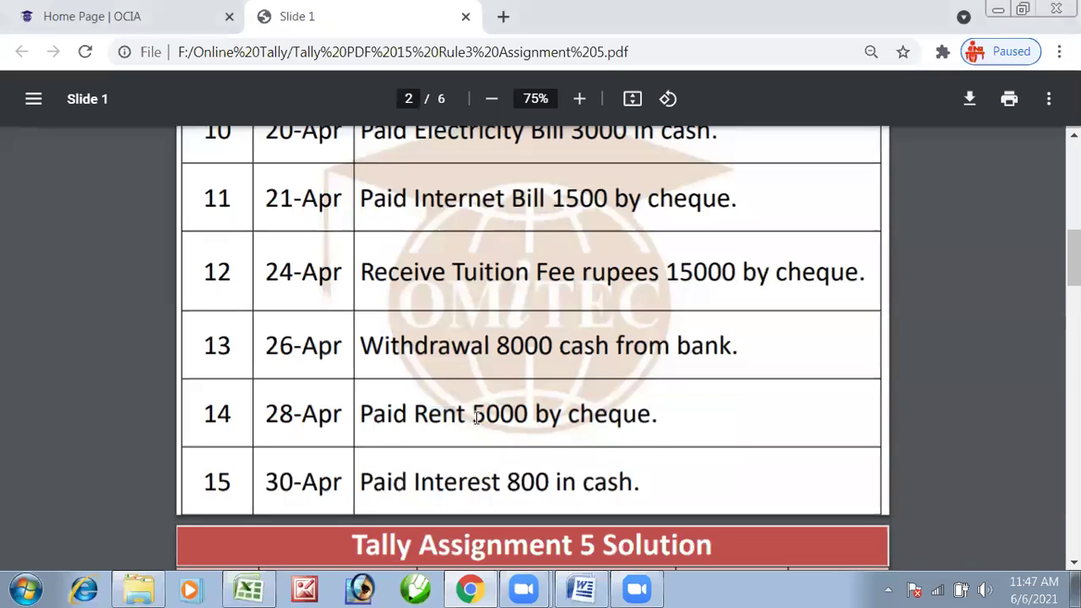
pyautogui.moveTo(477, 418); pyautogui.dragTo(415, 416)
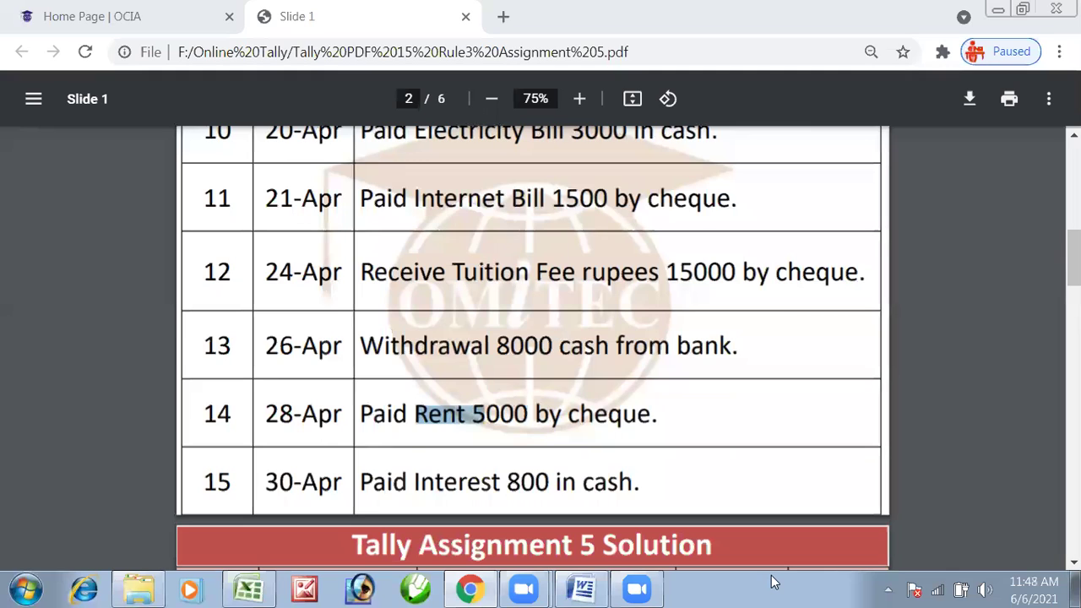
pyautogui.moveTo(457, 484)
pyautogui.mouseDown()
pyautogui.moveTo(412, 484)
pyautogui.moveTo(462, 490)
pyautogui.mouseUp()
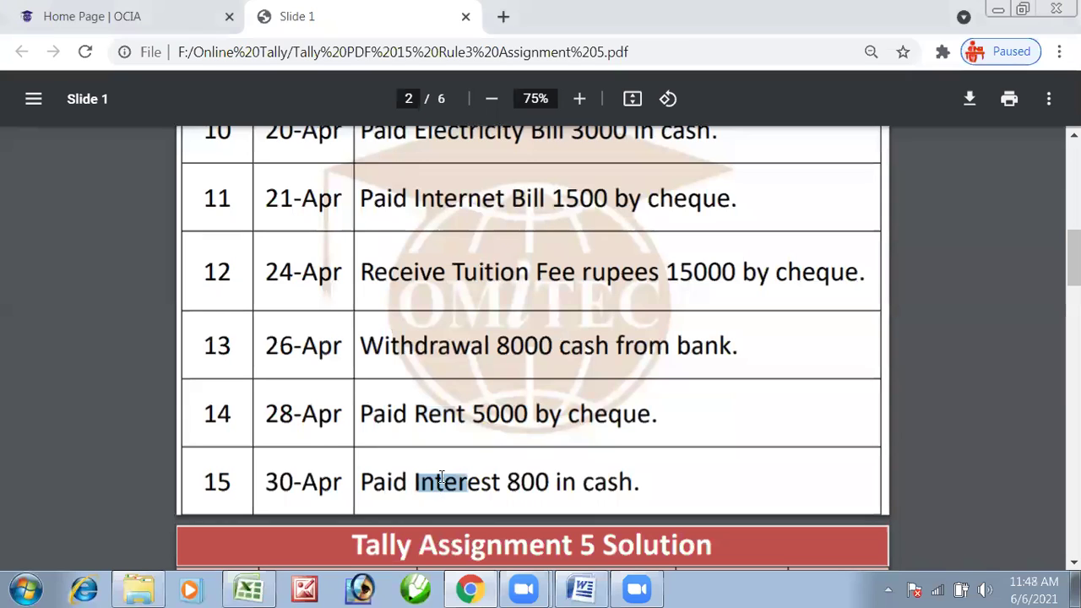
pyautogui.click(441, 478)
pyautogui.moveTo(500, 476); pyautogui.dragTo(501, 478)
pyautogui.moveTo(581, 487); pyautogui.dragTo(613, 485)
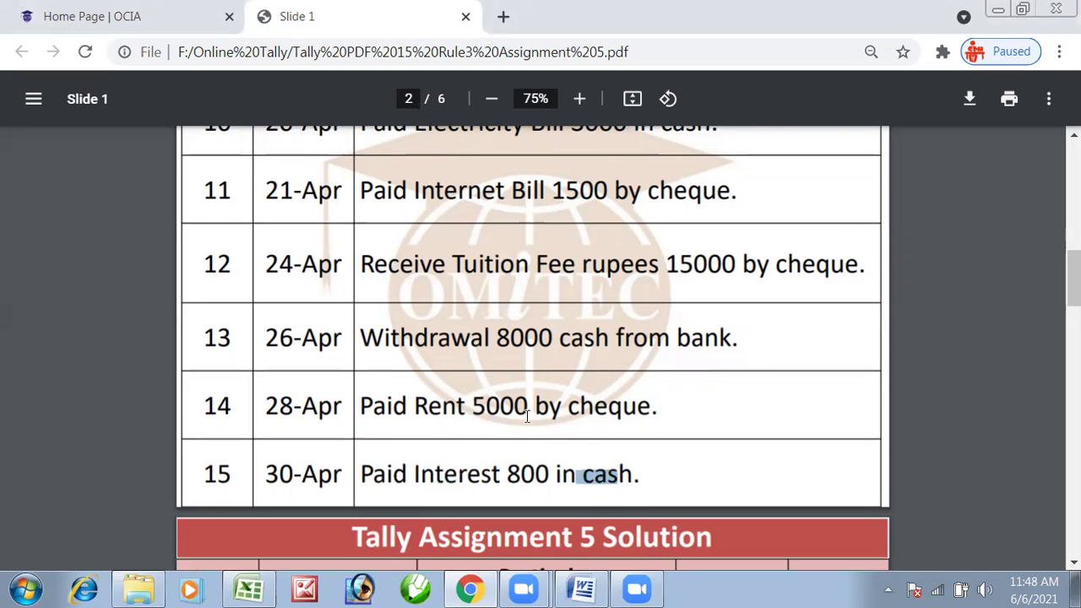
# Step: Examine the Tally Assignment 5 Solution pages for the debit and credit accounts of each entry through entry 15
pyautogui.scroll(-10, 527, 416)
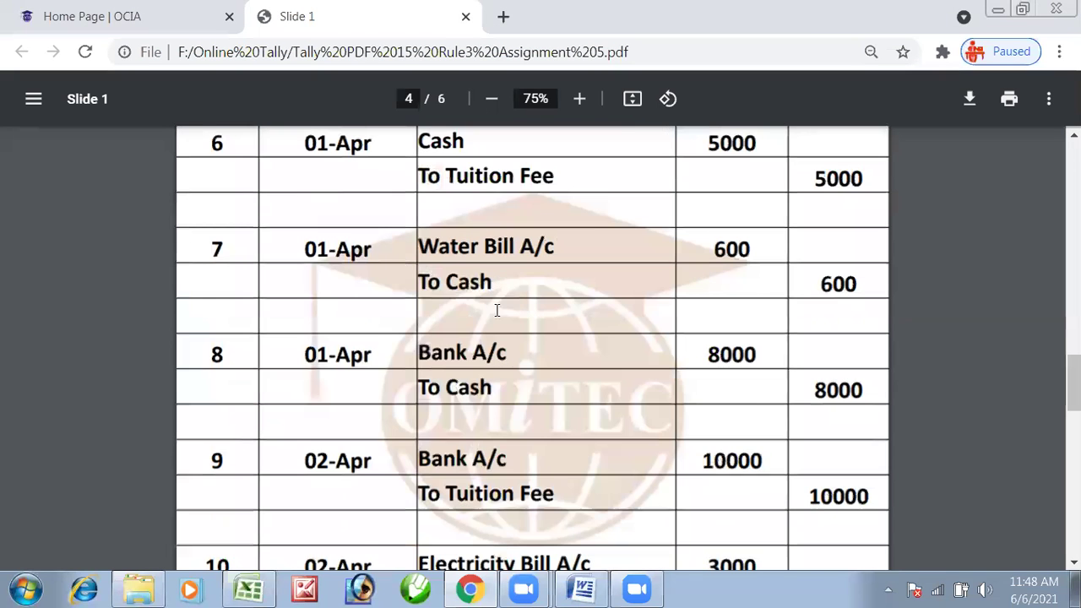
pyautogui.scroll(-1, 499, 351)
pyautogui.scroll(-1, 502, 354)
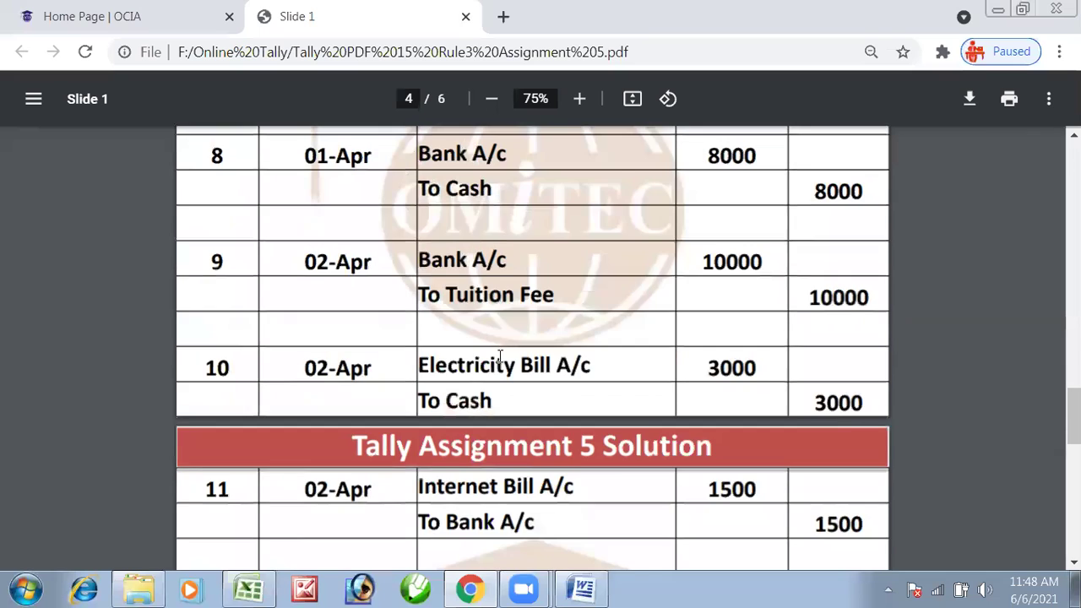
pyautogui.scroll(-1, 500, 356)
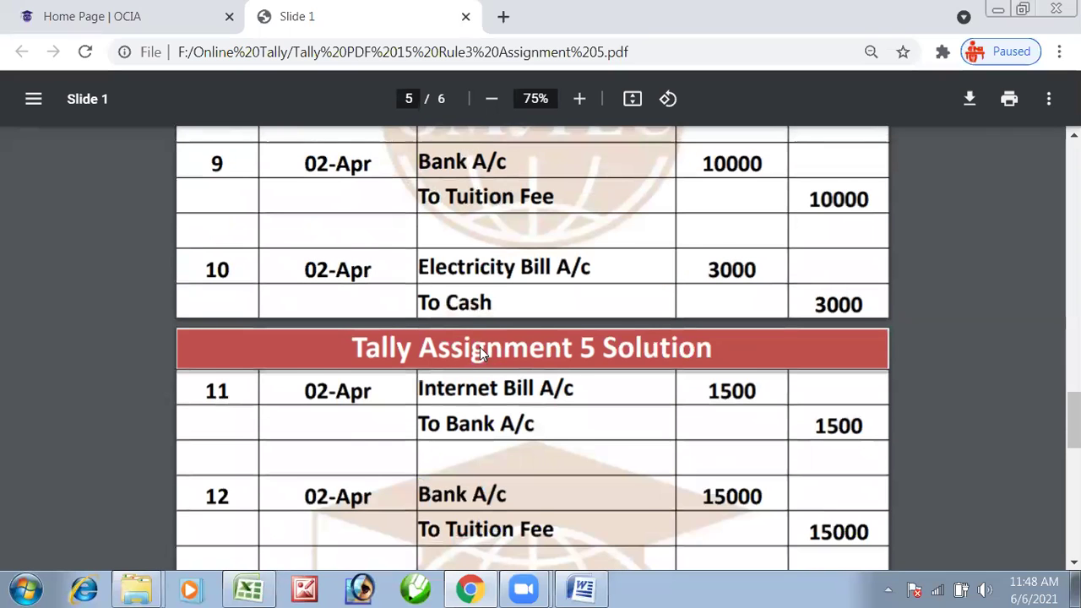
pyautogui.scroll(-1, 478, 354)
pyautogui.scroll(-2, 473, 283)
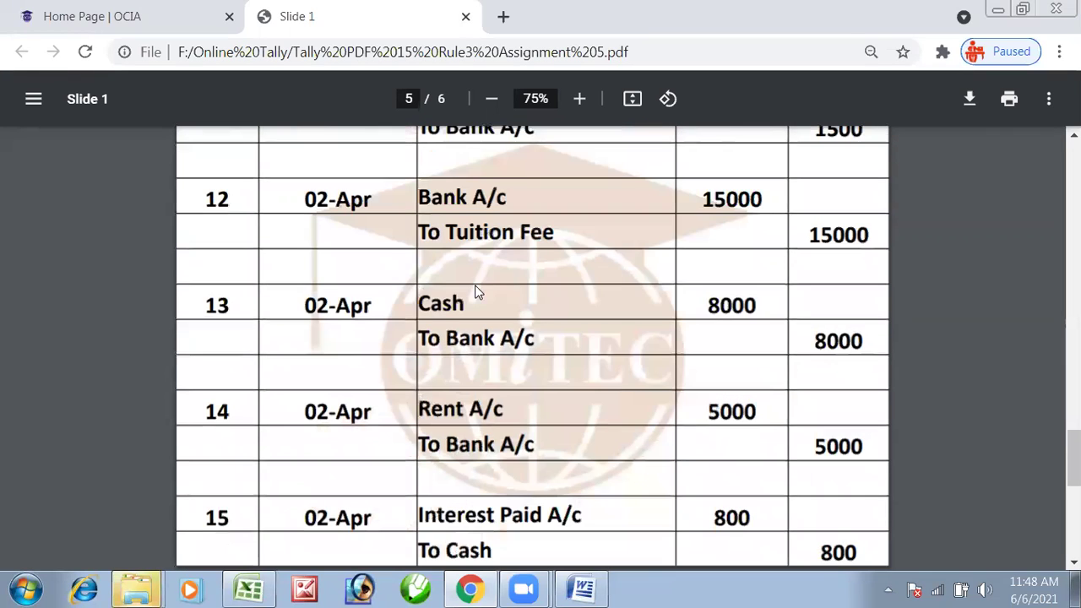
pyautogui.scroll(-1, 477, 304)
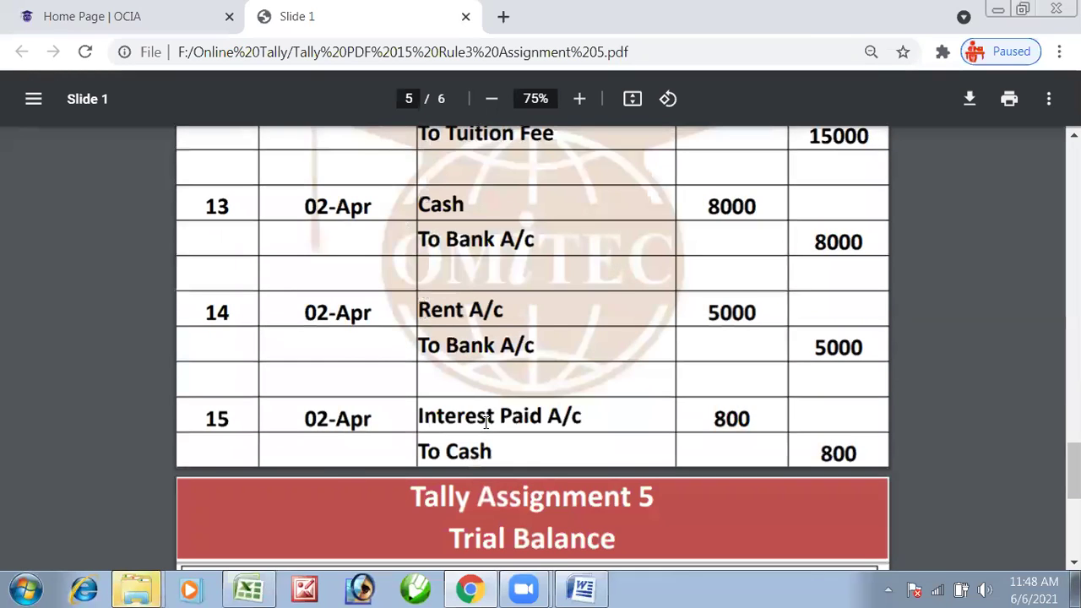
# Step: Examine the transaction list in the assignment PDF from the first page, marking the Telephone Bill and Salary expense names
pyautogui.scroll(2, 485, 422)
pyautogui.scroll(10, 485, 422)
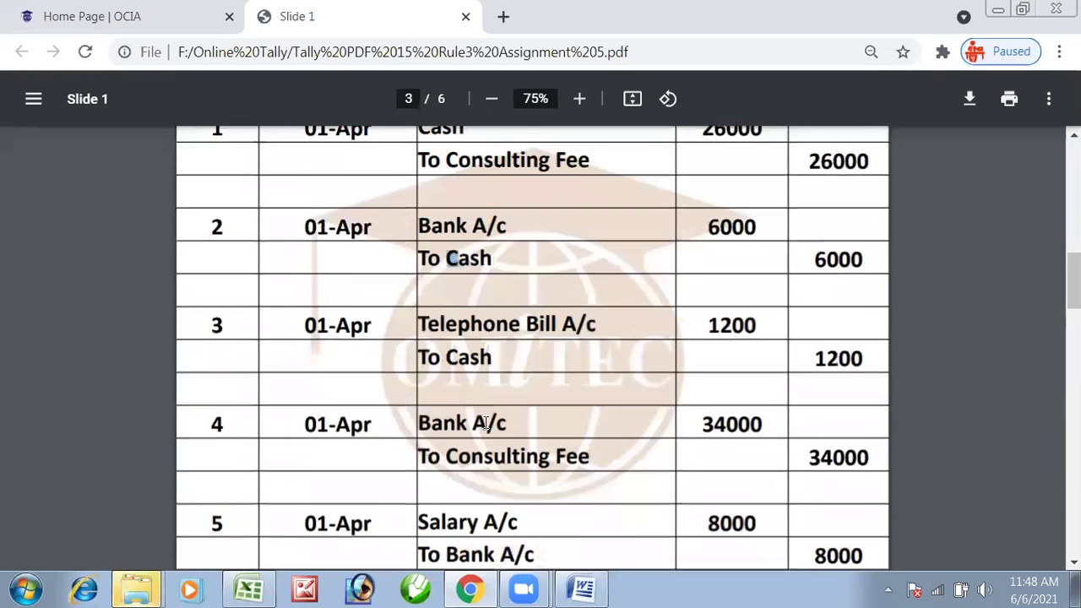
pyautogui.scroll(5, 485, 422)
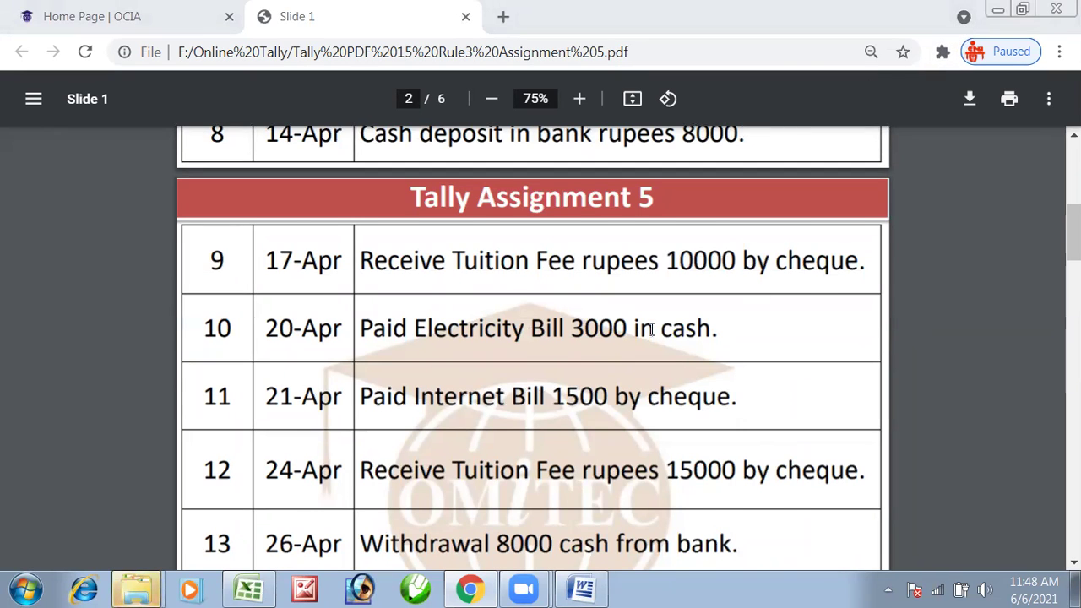
pyautogui.scroll(6, 651, 328)
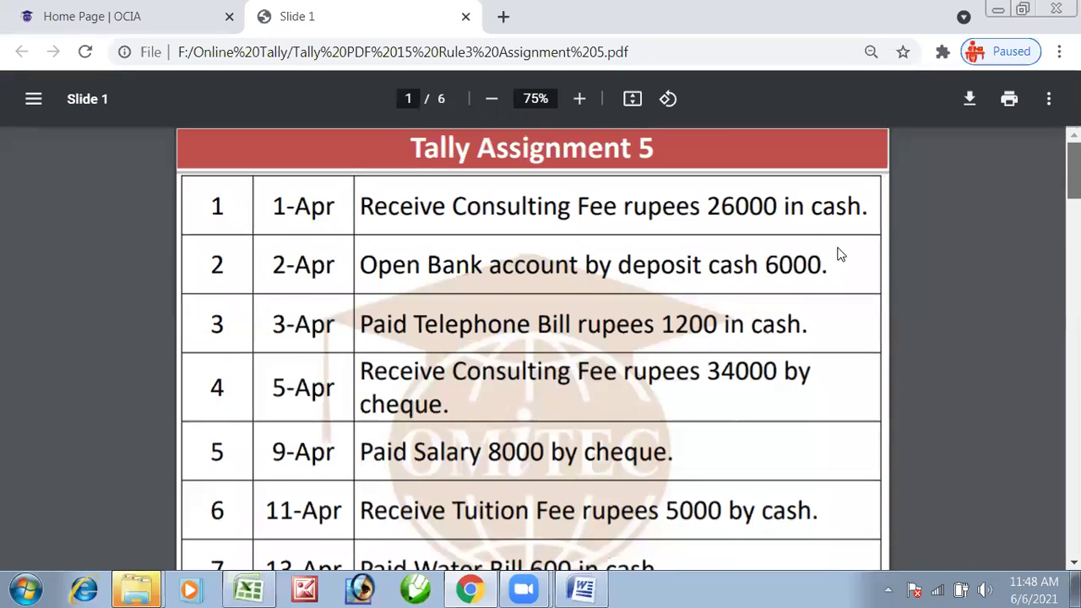
pyautogui.moveTo(416, 338); pyautogui.dragTo(551, 326)
pyautogui.moveTo(414, 450); pyautogui.dragTo(460, 453)
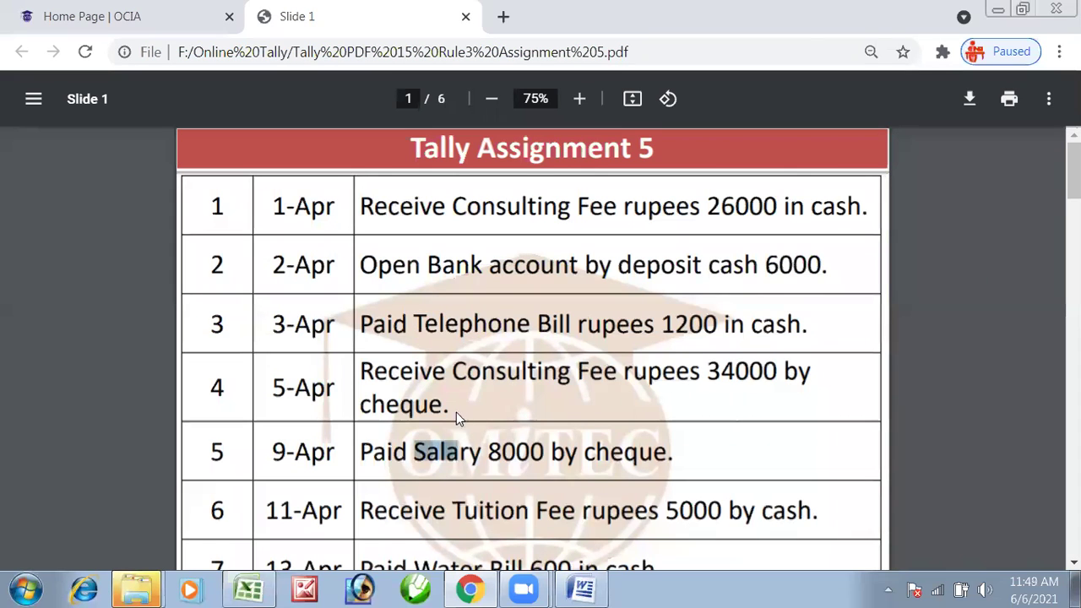
pyautogui.moveTo(491, 326); pyautogui.dragTo(413, 328)
pyautogui.moveTo(413, 453); pyautogui.dragTo(481, 451)
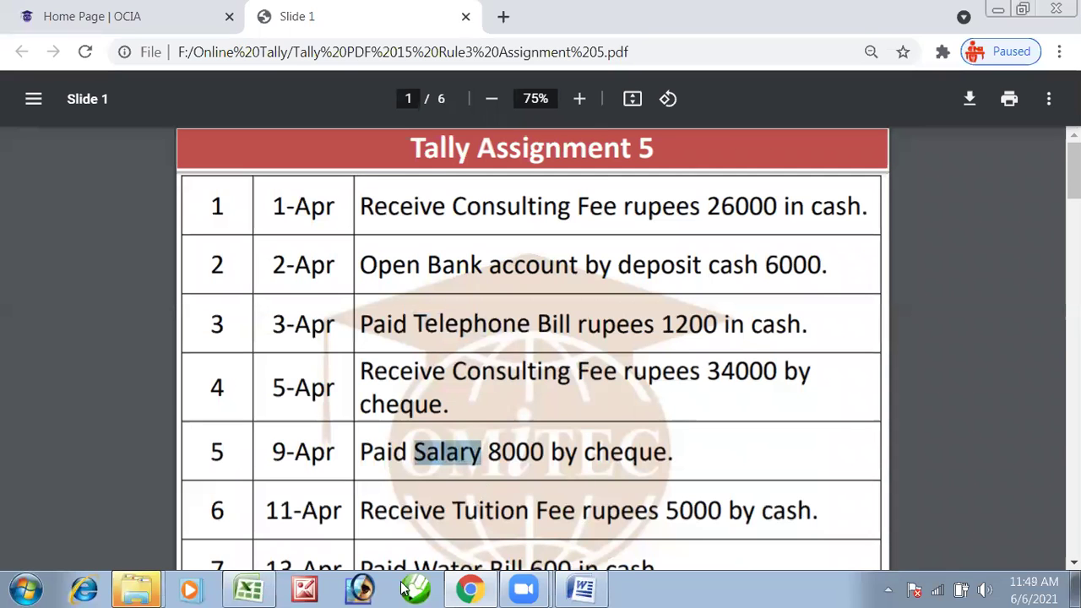
# Step: Switch to the Excel sheet and enter the note "All the expesnes of any Shop" in cell G5
pyautogui.click(262, 590)
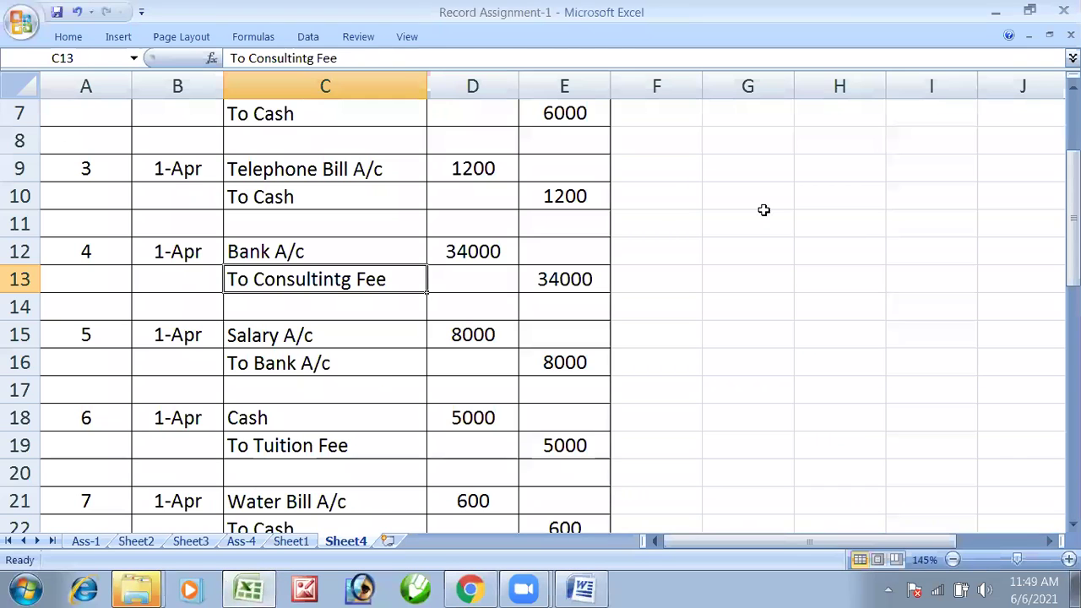
pyautogui.scroll(2, 764, 210)
pyautogui.click(748, 222)
pyautogui.write('All the ')
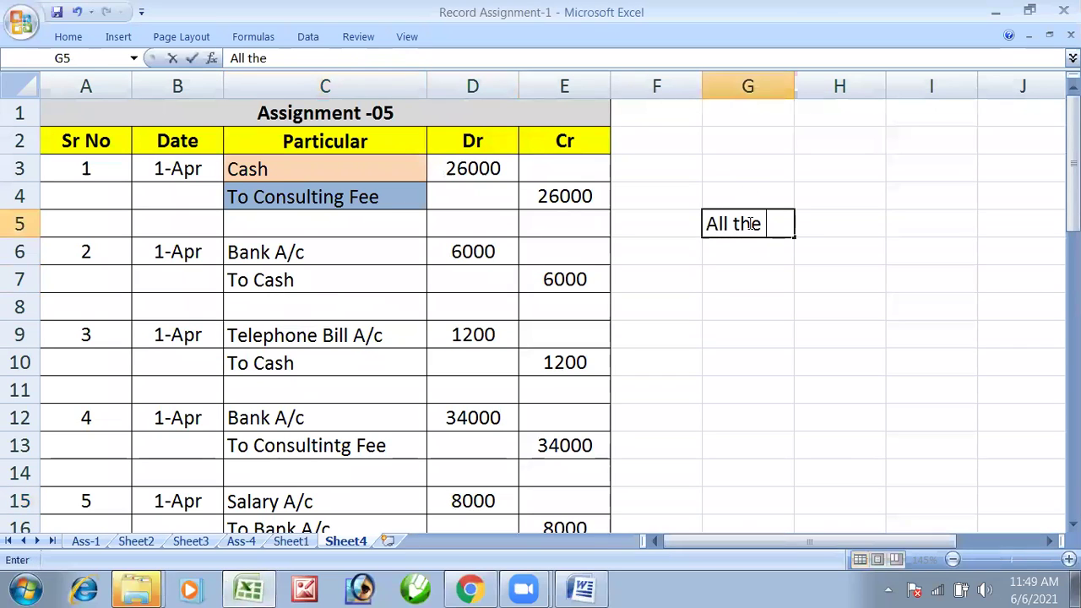
pyautogui.write('expesnes ')
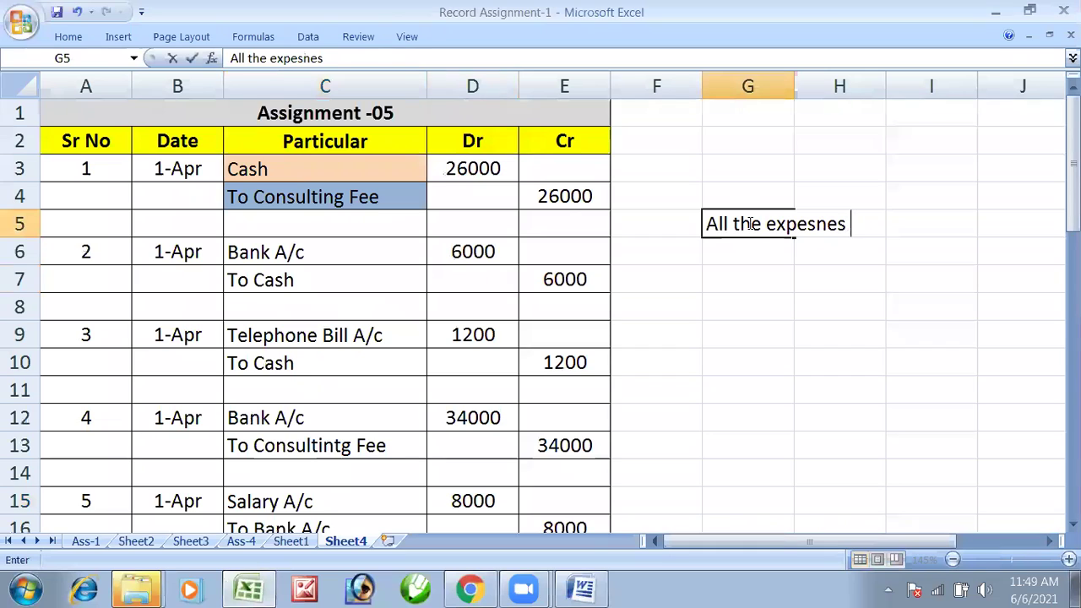
pyautogui.write('of any Shop')
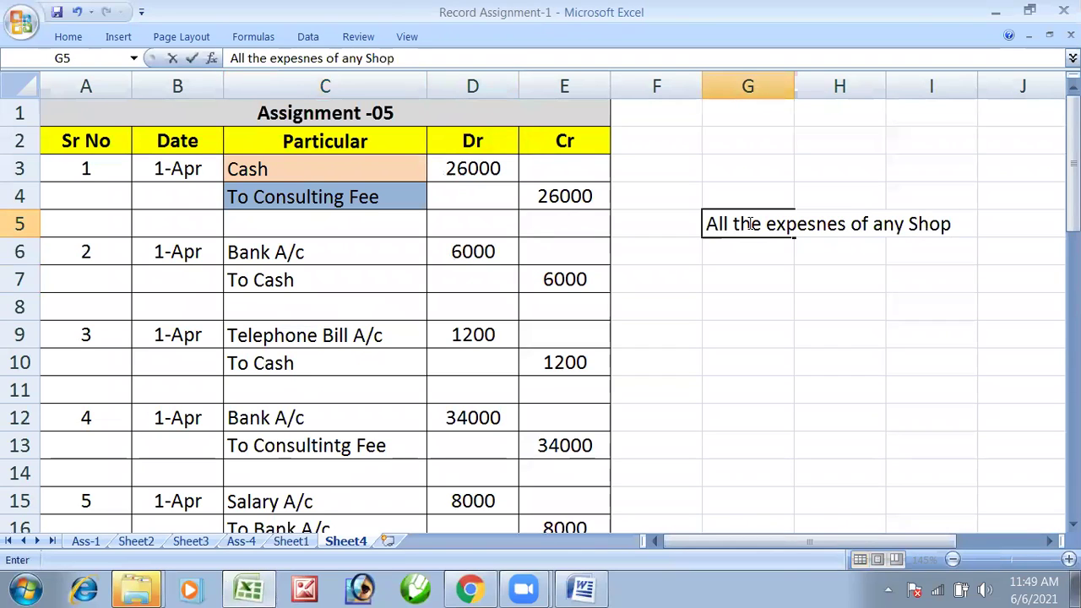
pyautogui.press('Return')
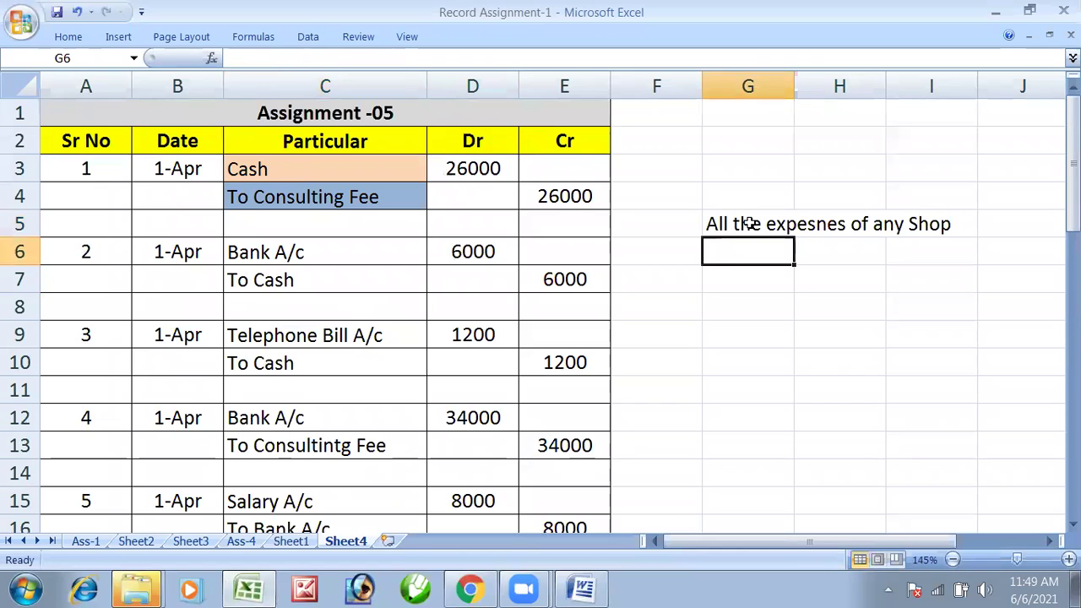
# Step: Enter "Telephone Bill A/c" in G7 and add a bold "Ledger" heading above it in G6
pyautogui.press('Return')
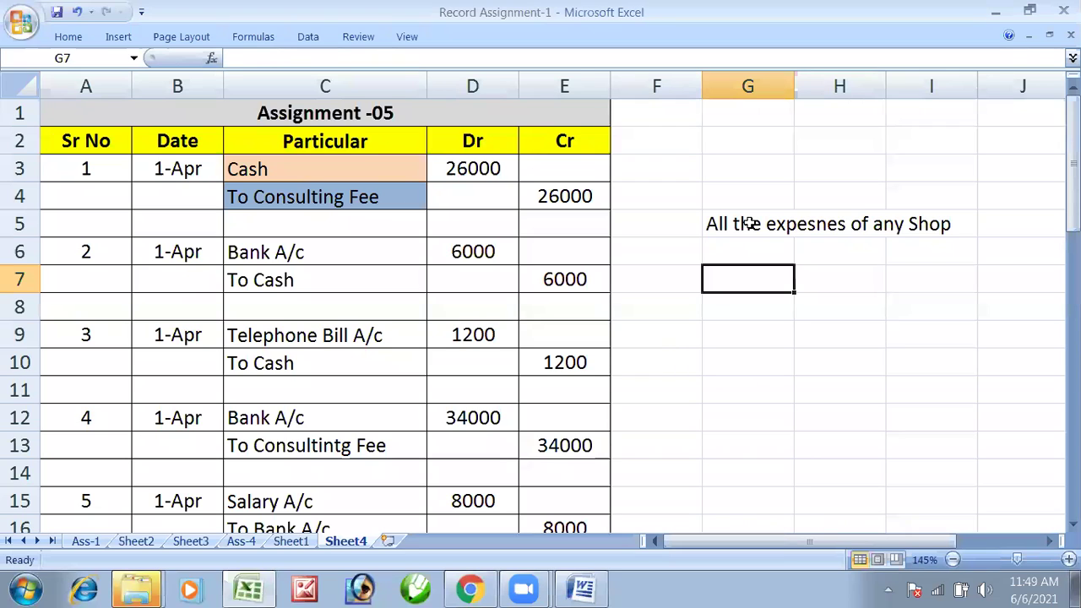
pyautogui.write('Telepho')
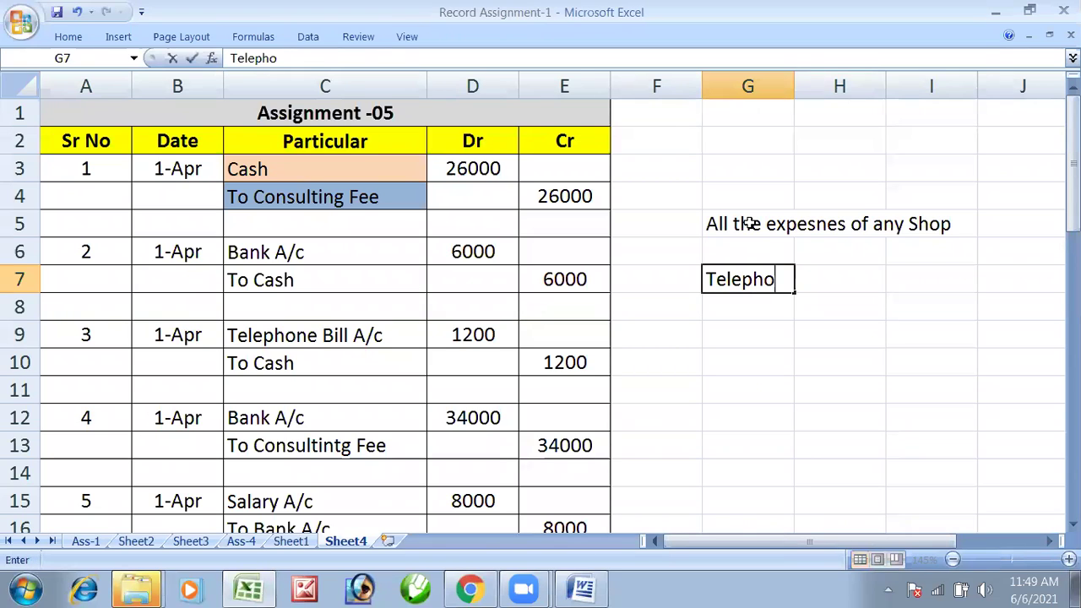
pyautogui.write('ne Bill A/c')
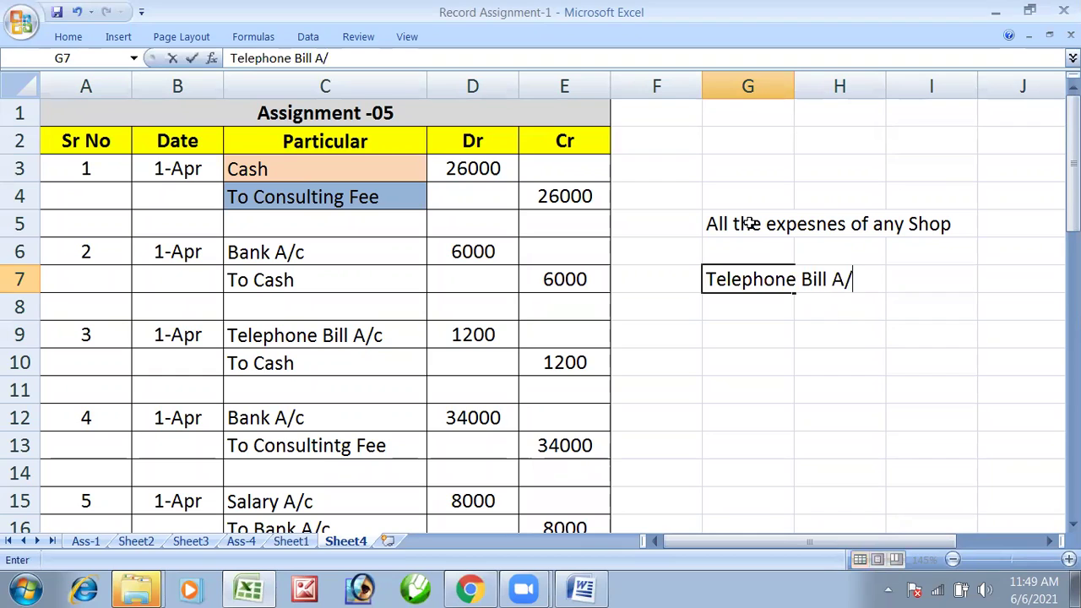
pyautogui.press('Return')
pyautogui.press('Up')
pyautogui.press('Up')
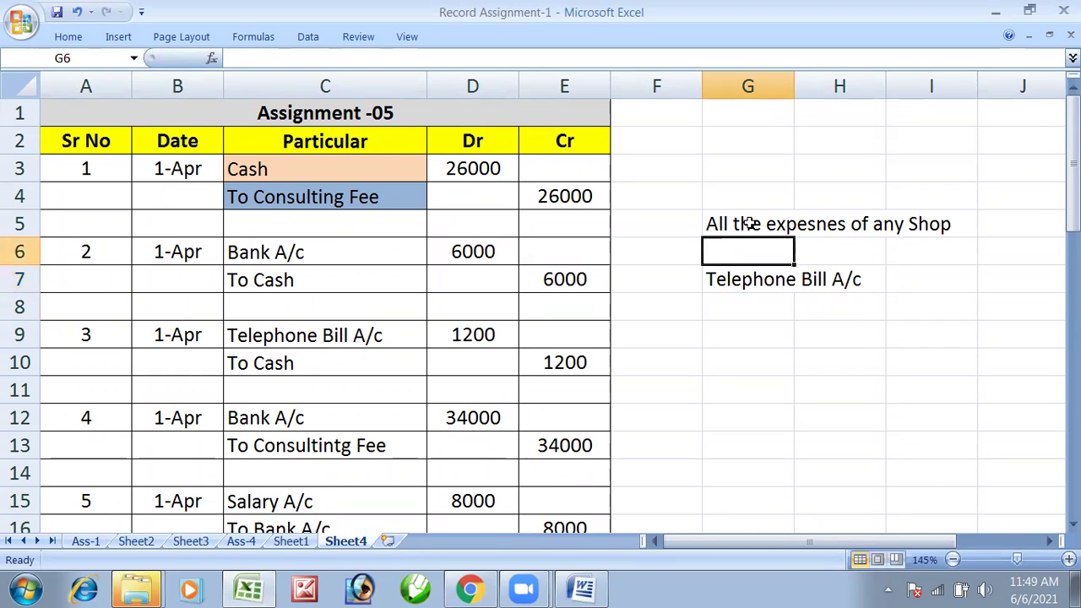
pyautogui.write('Ledger')
pyautogui.press('Return')
pyautogui.press('Up')
pyautogui.hotkey('ctrl', 'b')
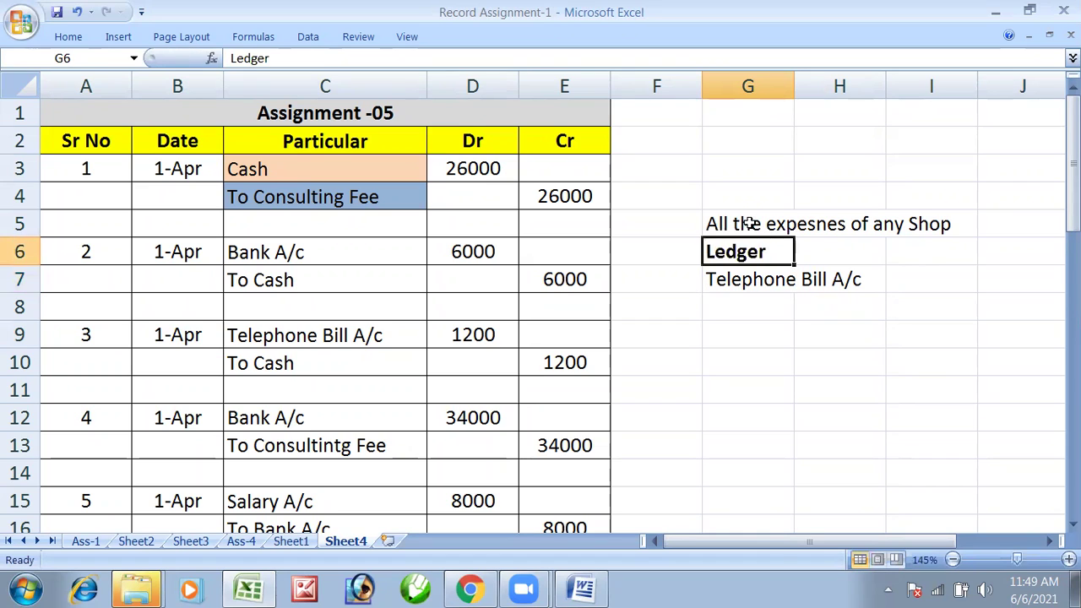
# Step: Continue the ledger list with "Consulting Fee" in G8, "Bank A/c" in G9 and "Salary A/c" in G10
pyautogui.press('Down')
pyautogui.press('Down')
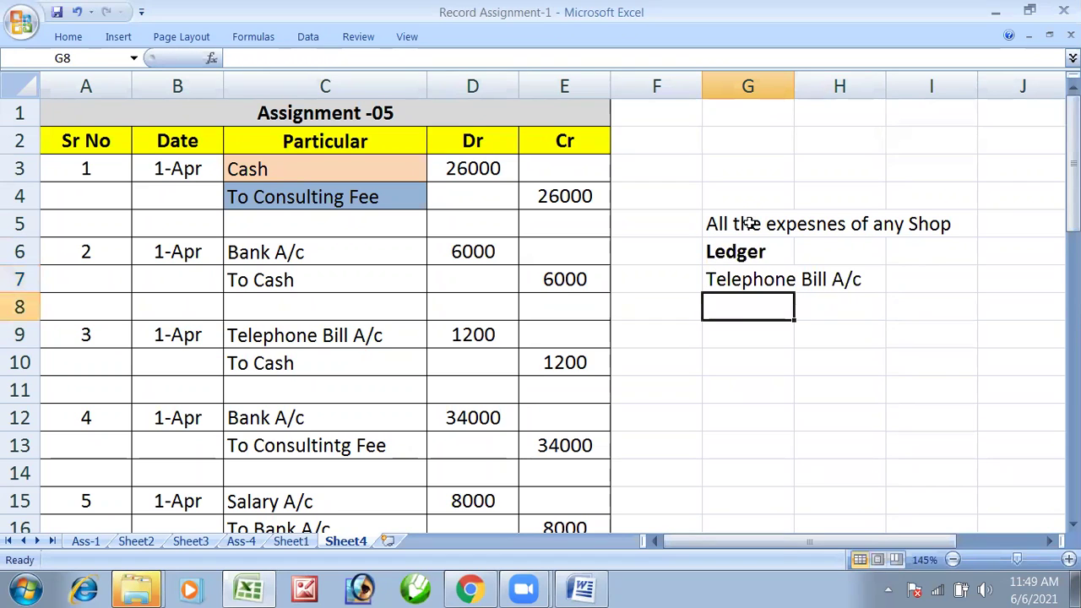
pyautogui.write('Consulting Fee')
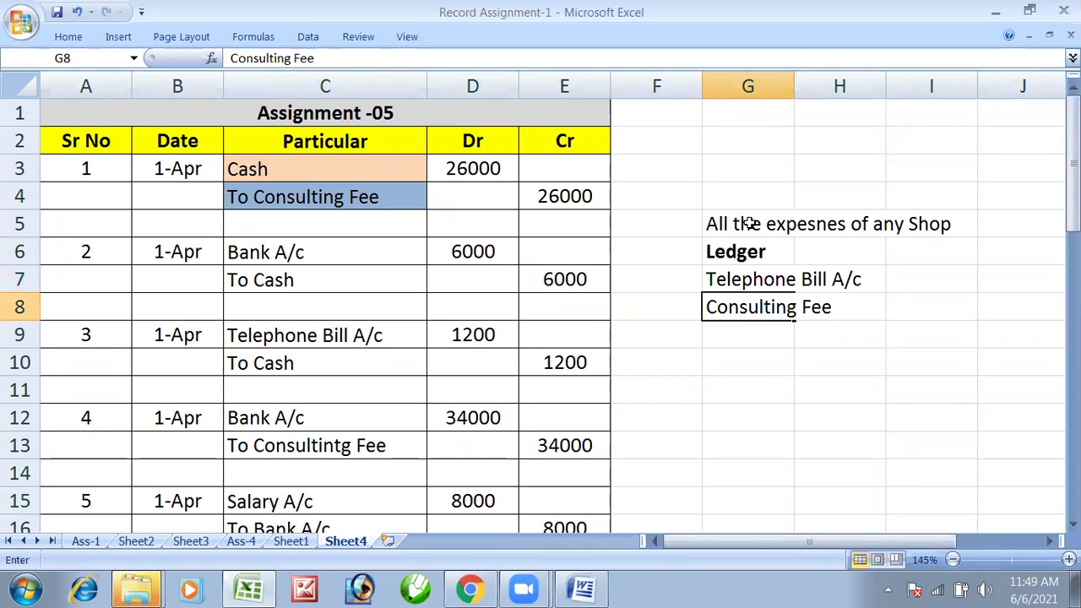
pyautogui.press('Return')
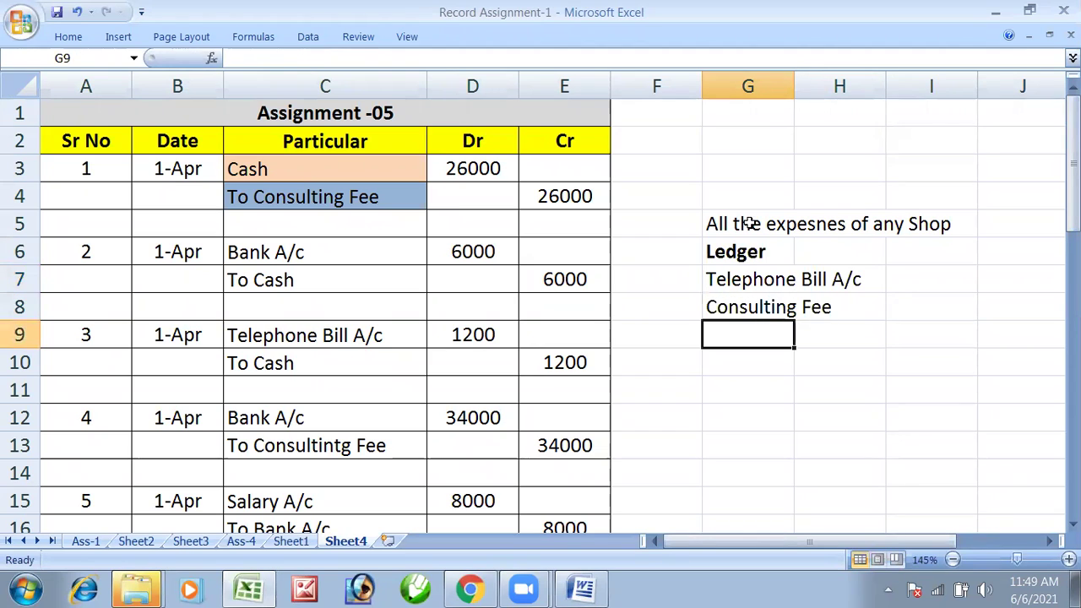
pyautogui.write('Bank ')
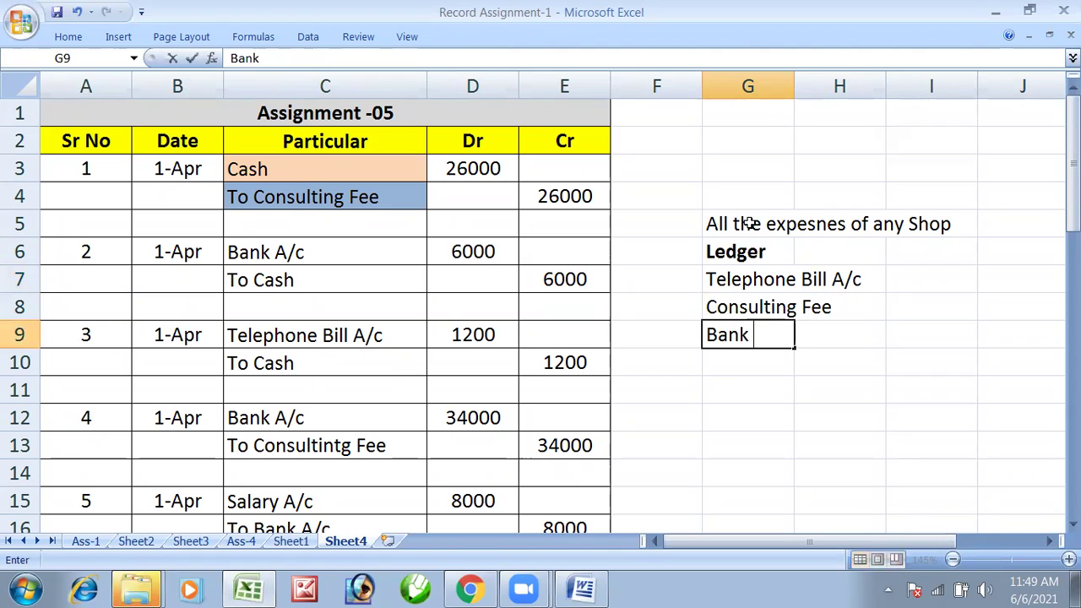
pyautogui.write('A/c')
pyautogui.press('Return')
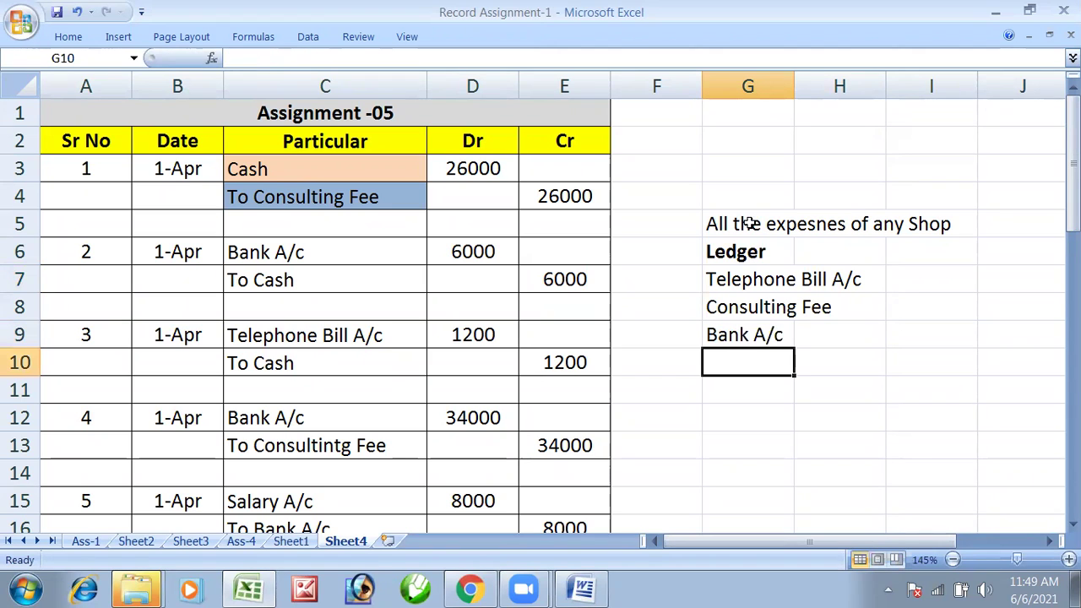
pyautogui.write('Salary A')
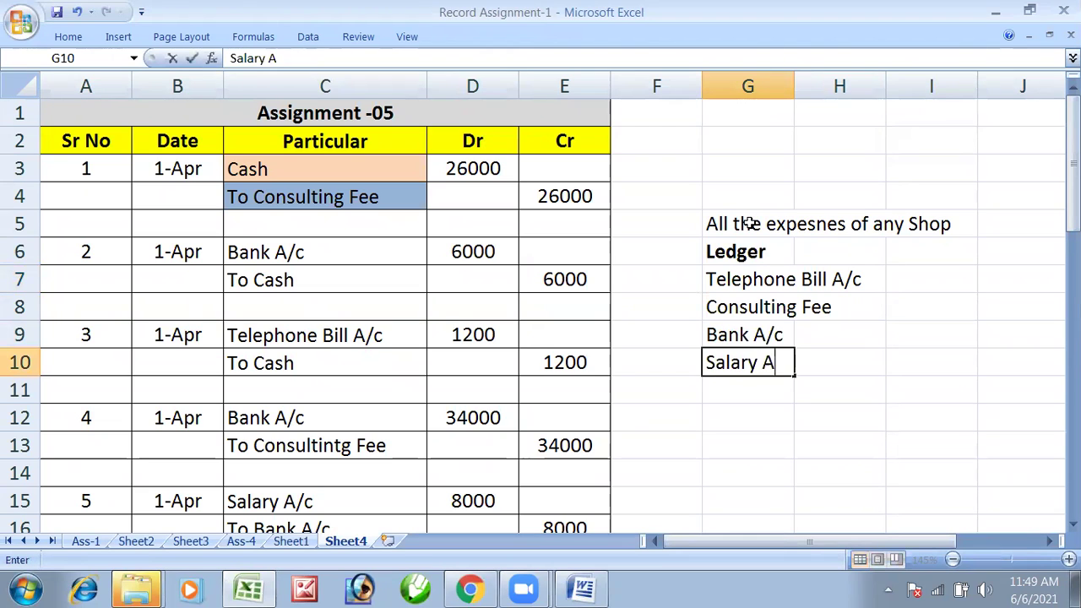
pyautogui.write('/c')
pyautogui.press('Return')
pyautogui.press('Return')
pyautogui.press('Return')
pyautogui.press('Return')
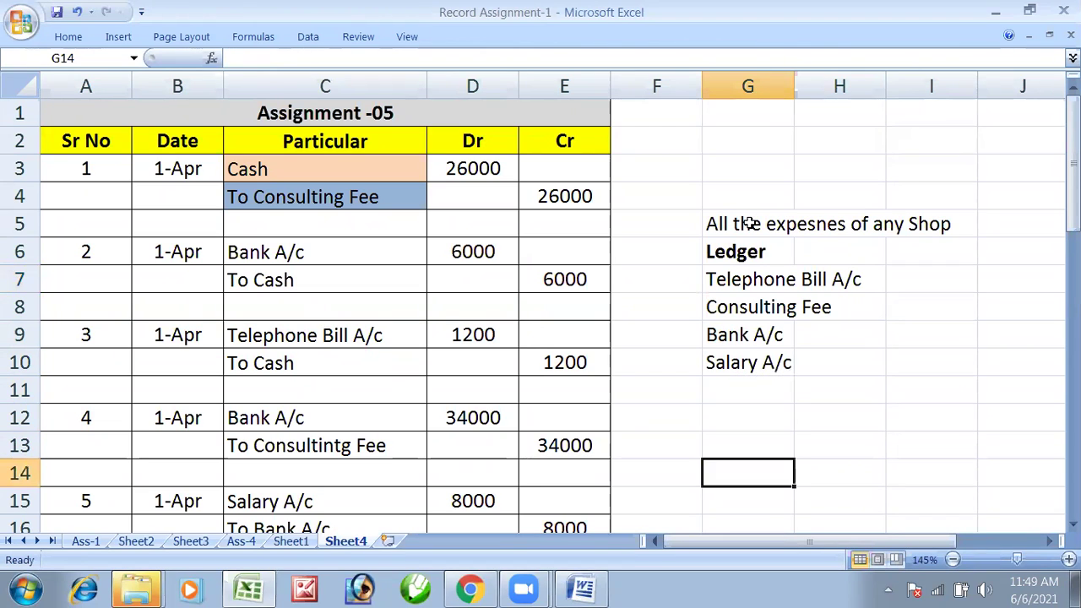
# Step: Add "Tuition Fee" from journal entry 6 to the ledger list in cell G11
pyautogui.scroll(-1, 700, 279)
pyautogui.scroll(-1, 625, 367)
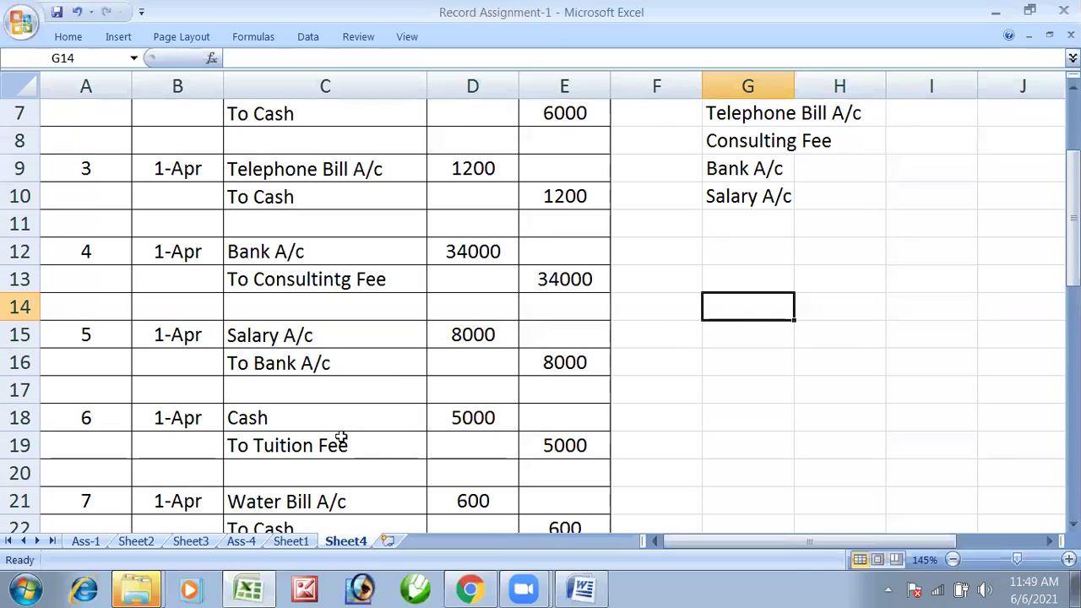
pyautogui.click(783, 222)
pyautogui.write('Tuition F')
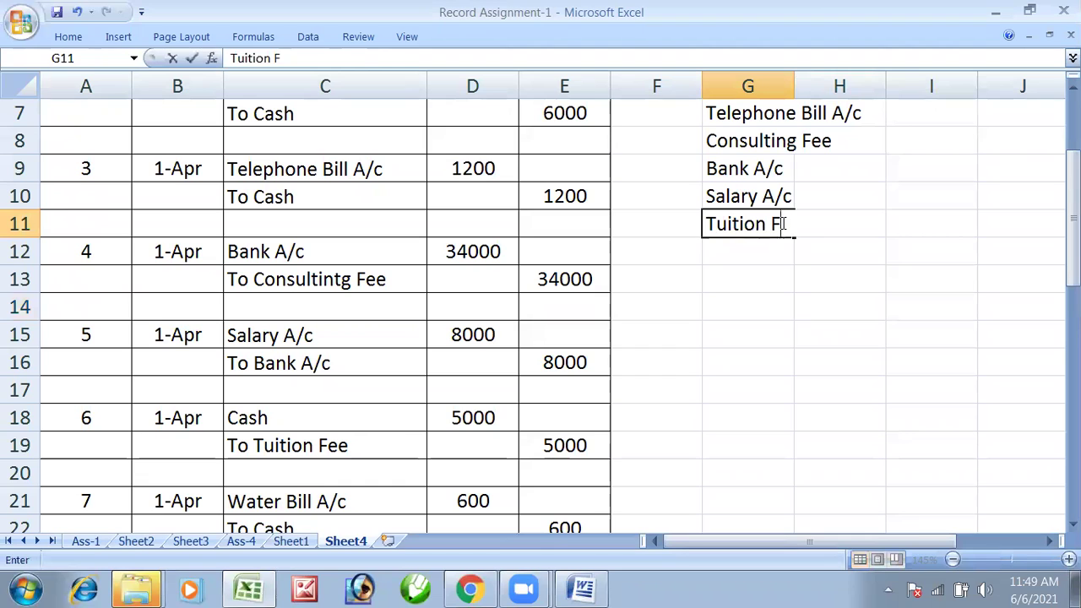
pyautogui.write('ee')
pyautogui.press('Return')
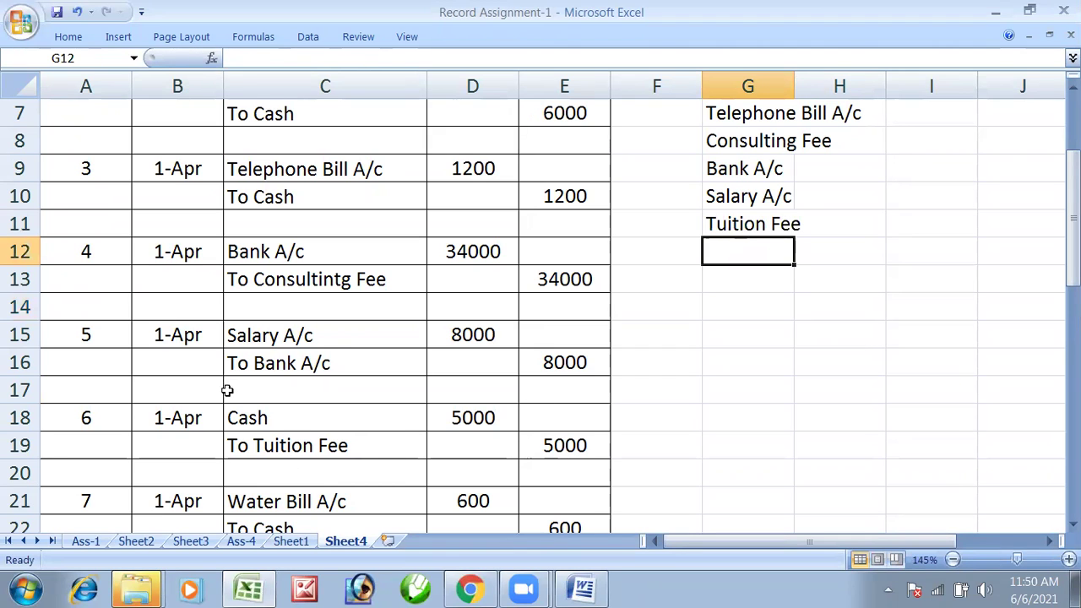
# Step: Check journal entries 7 and 8 for further accounts and add "Water Bill A/c" to the ledger list in G12
pyautogui.click(254, 470)
pyautogui.scroll(-2, 271, 422)
pyautogui.click(289, 361)
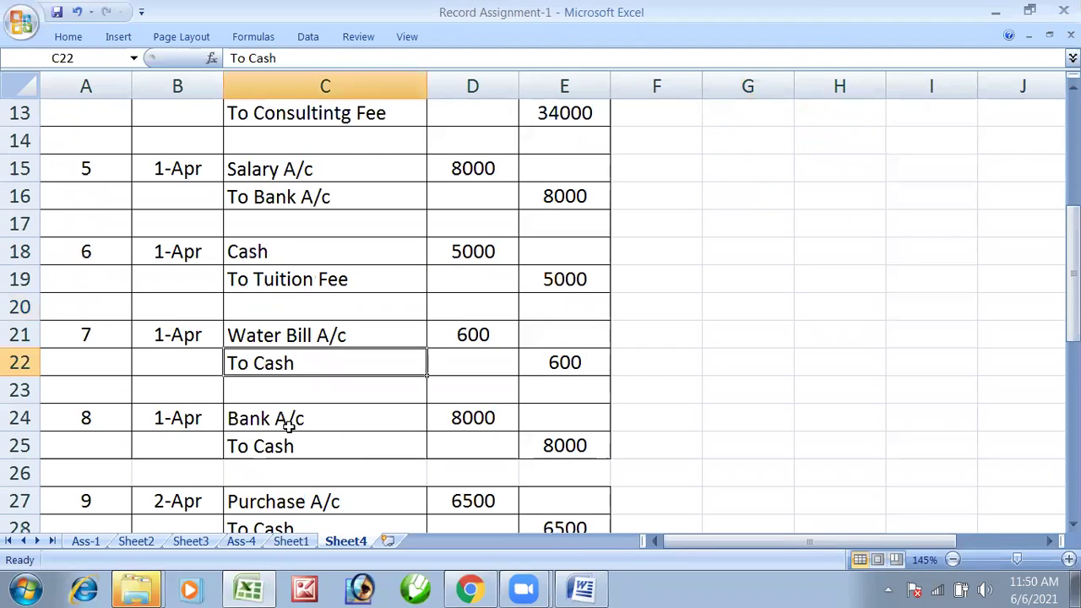
pyautogui.scroll(3, 743, 338)
pyautogui.click(755, 327)
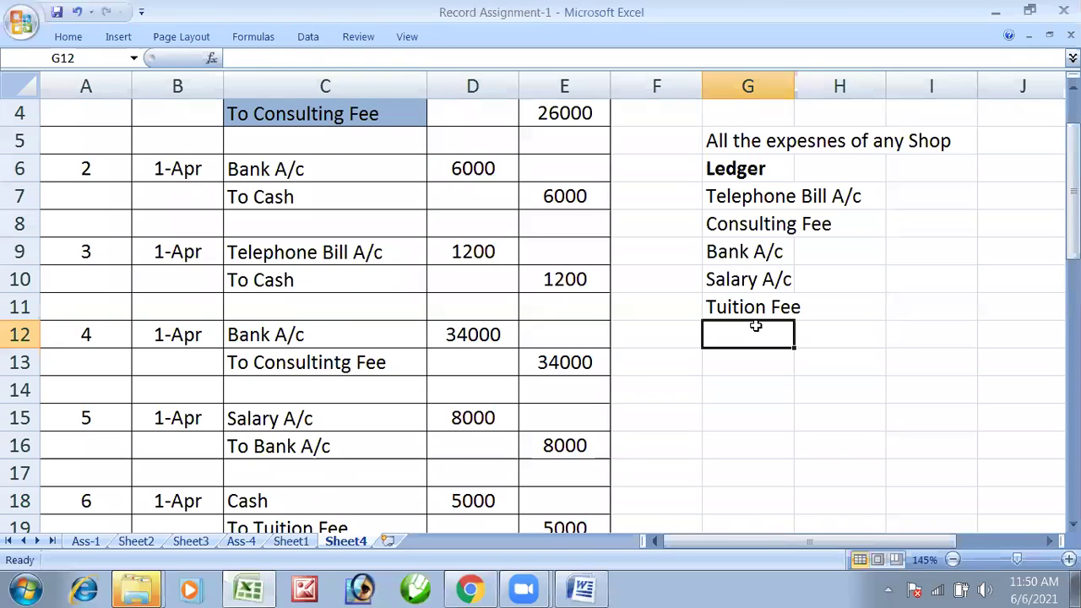
pyautogui.write('Water')
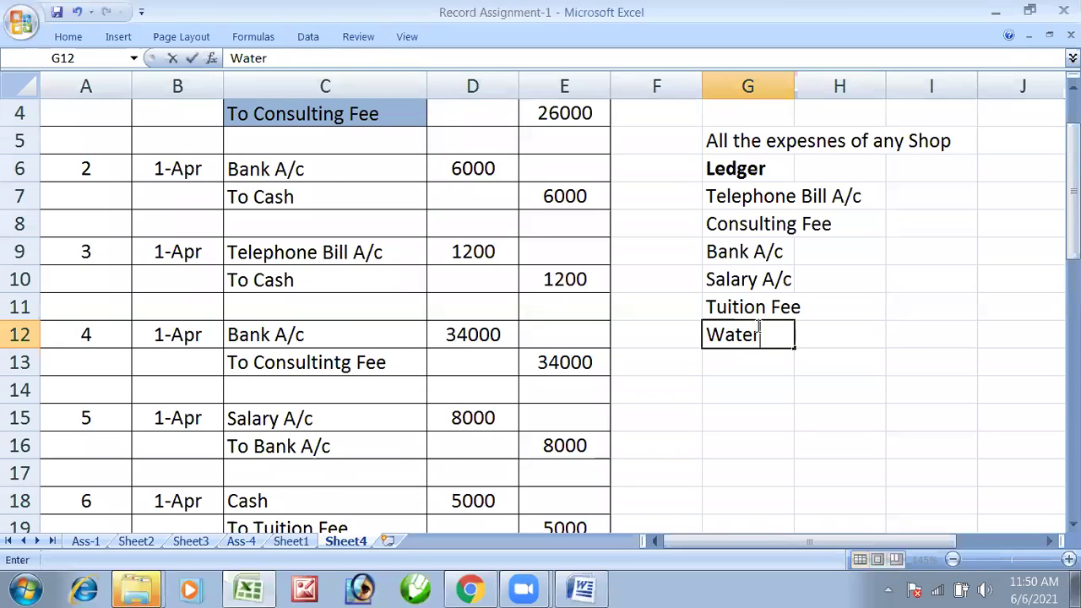
pyautogui.write('B')
pyautogui.press('BackSpace')
pyautogui.write('Bill A/c')
pyautogui.press('Return')
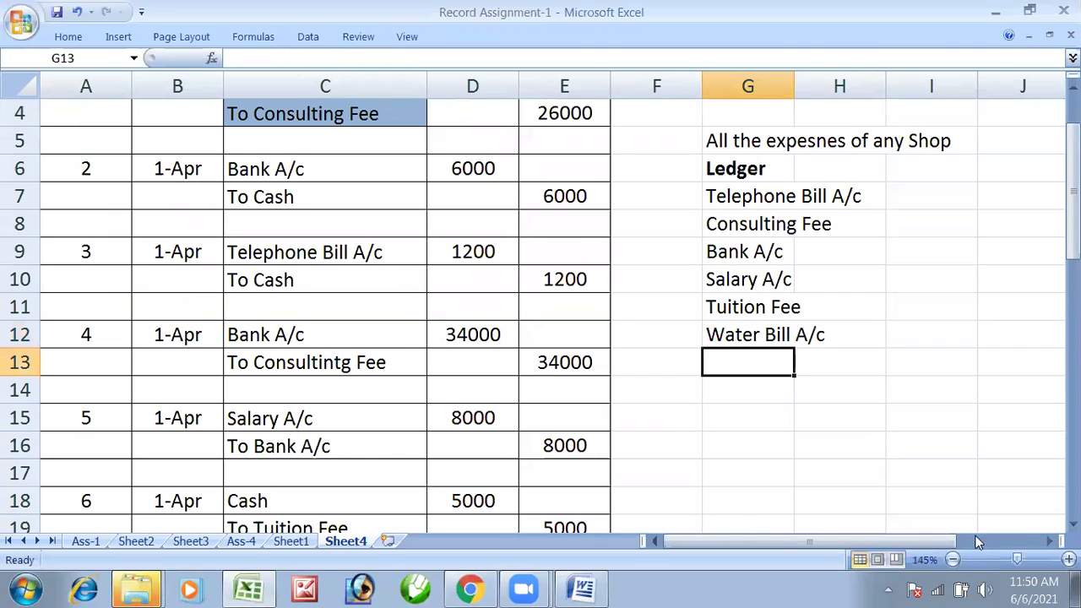
# Step: Widen column G to fit the ledger names and add a bold "Group" heading in H6
pyautogui.click(977, 563)
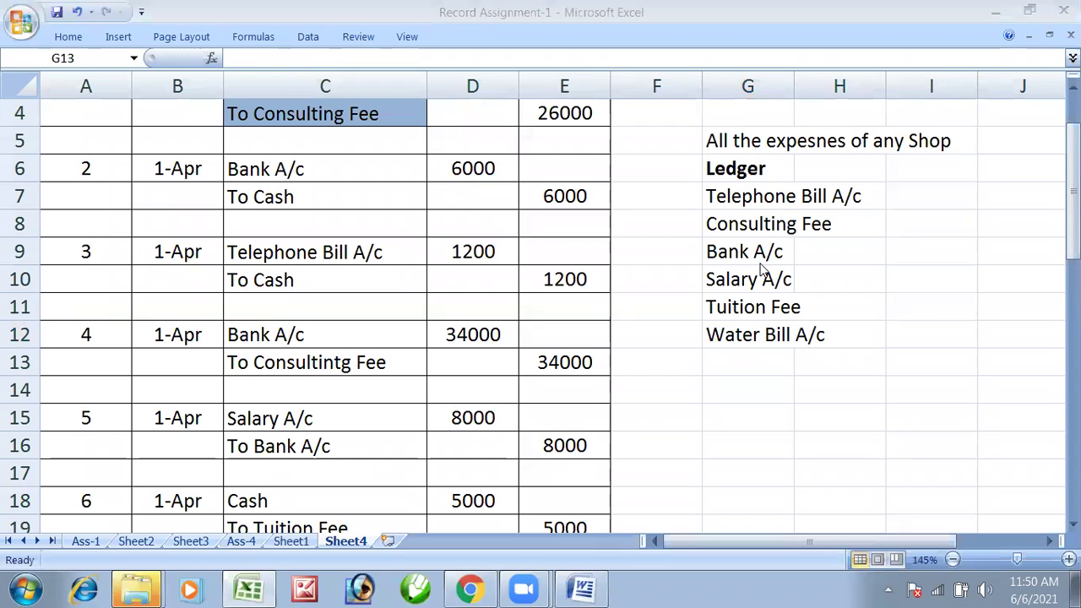
pyautogui.click(785, 174)
pyautogui.moveTo(795, 90); pyautogui.dragTo(895, 90)
pyautogui.click(937, 167)
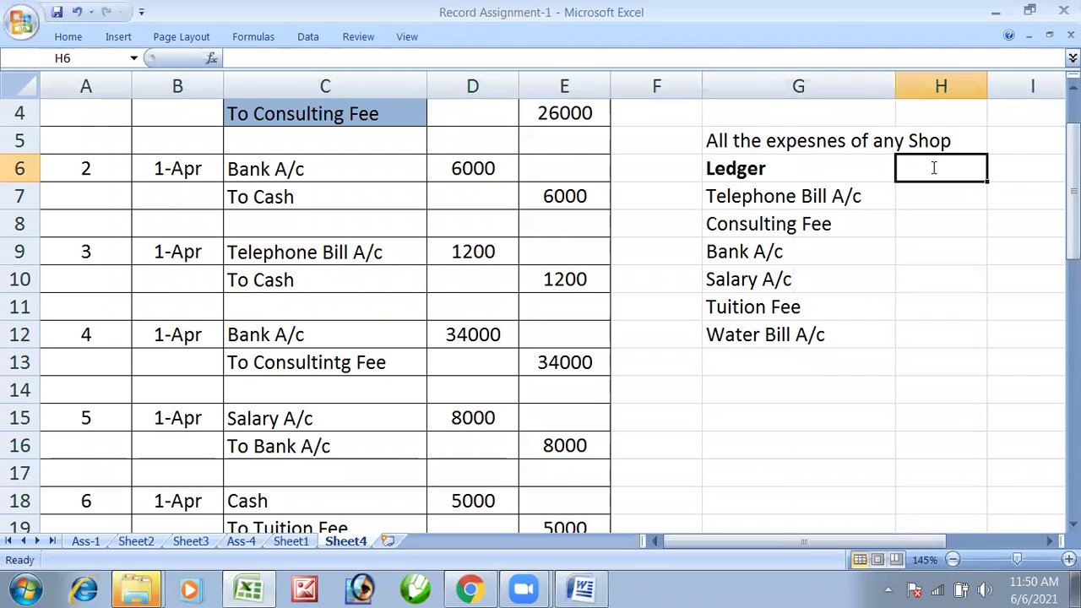
pyautogui.write('Group')
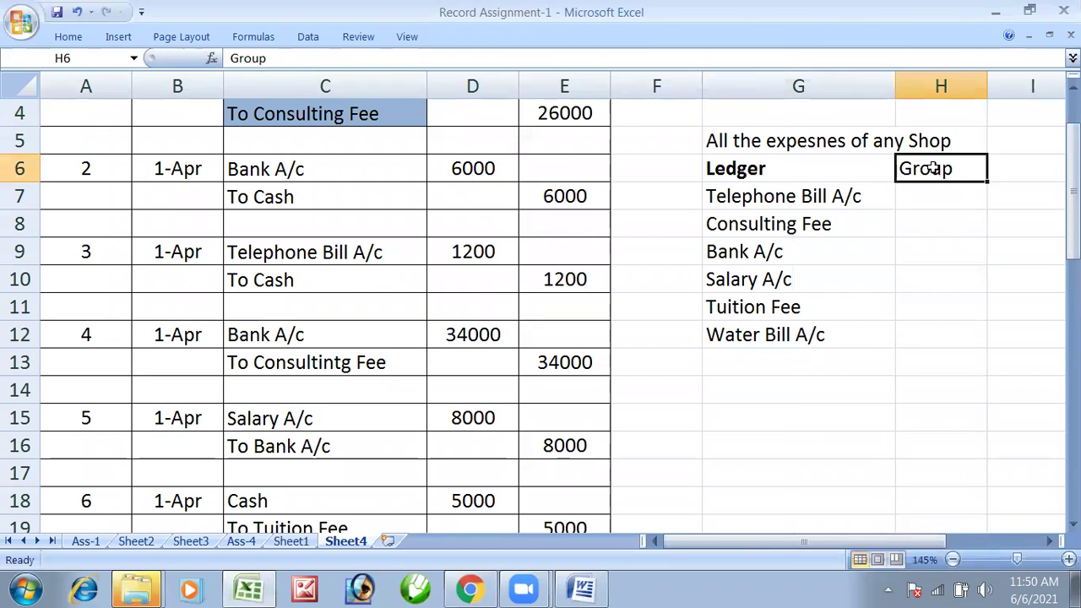
pyautogui.hotkey('ctrl', 'b')
pyautogui.press('Return')
# Step: Enter the groups "Indirect Expesnes" in H7, "Direct Income" in H8 and "Bank Account" in H9
pyautogui.write('Indirect Expesnes')
pyautogui.press('Return')
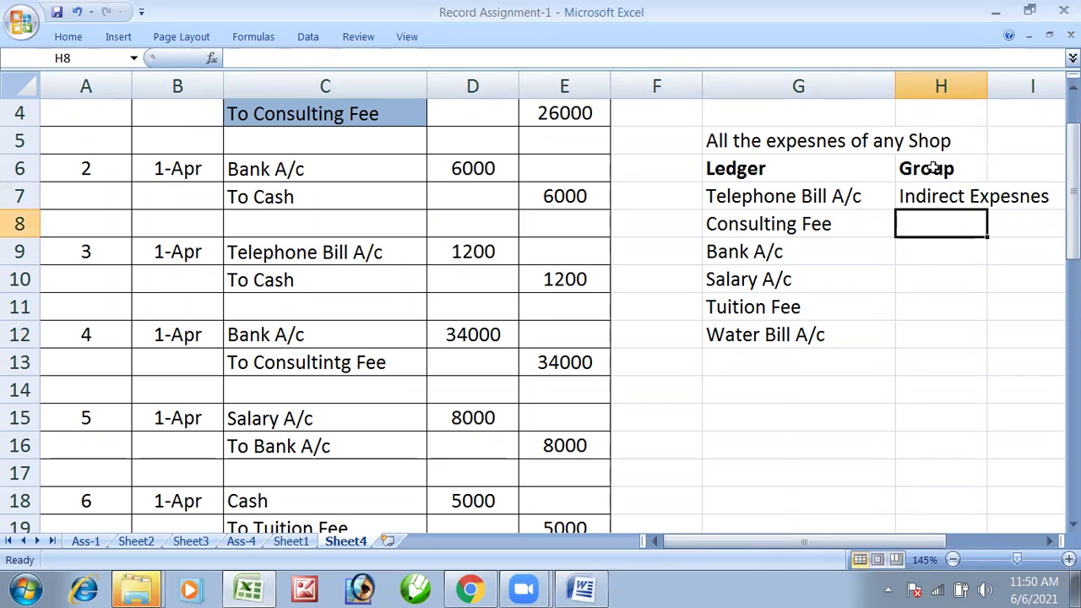
pyautogui.write('Dire')
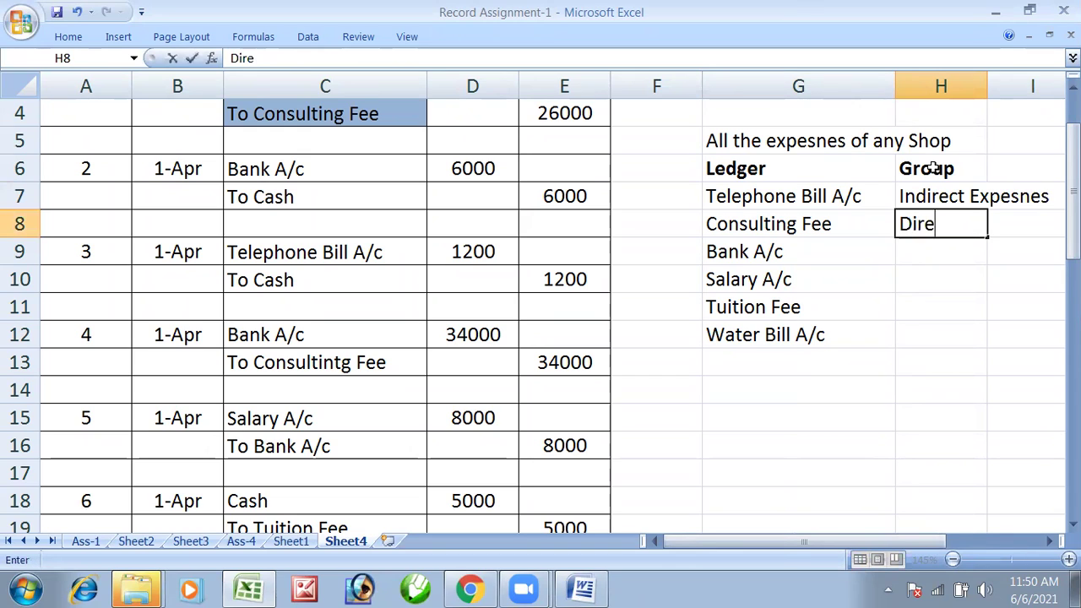
pyautogui.write('ct Income')
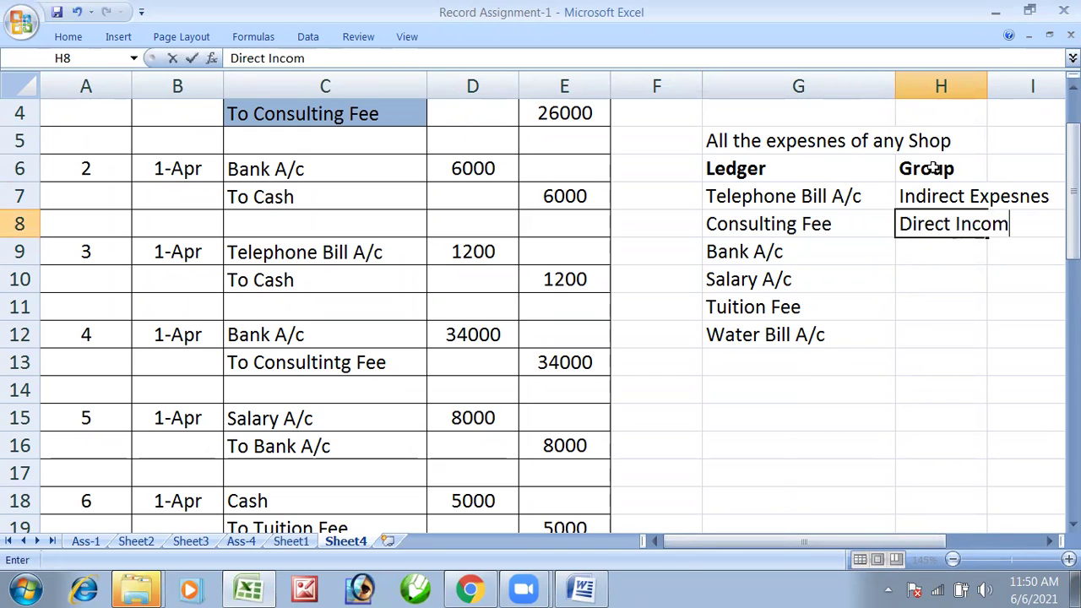
pyautogui.press('Return')
pyautogui.write('Ba')
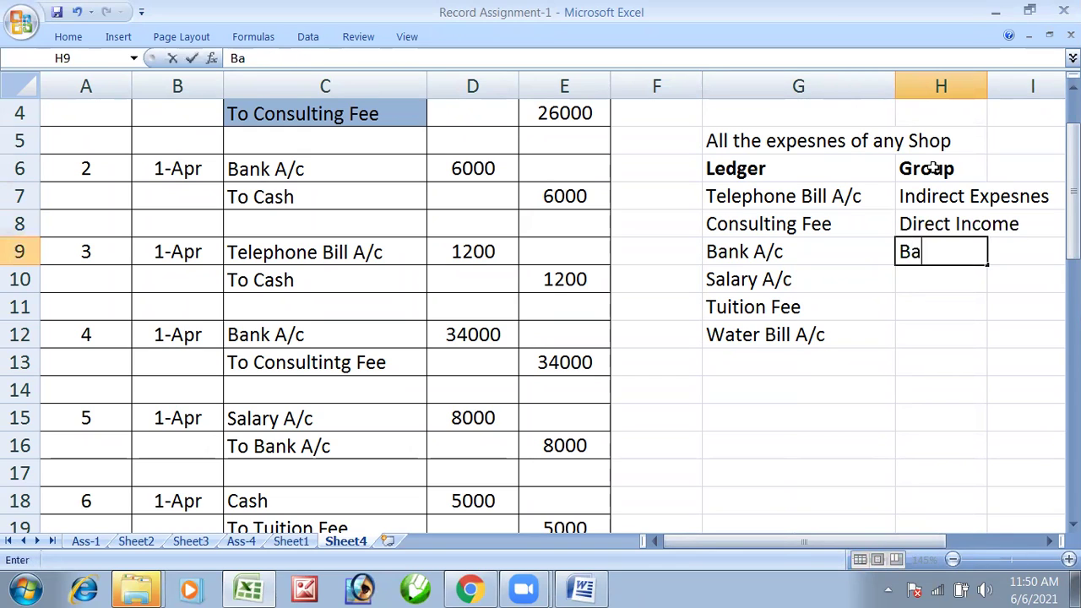
pyautogui.write('nk Account')
pyautogui.press('Return')
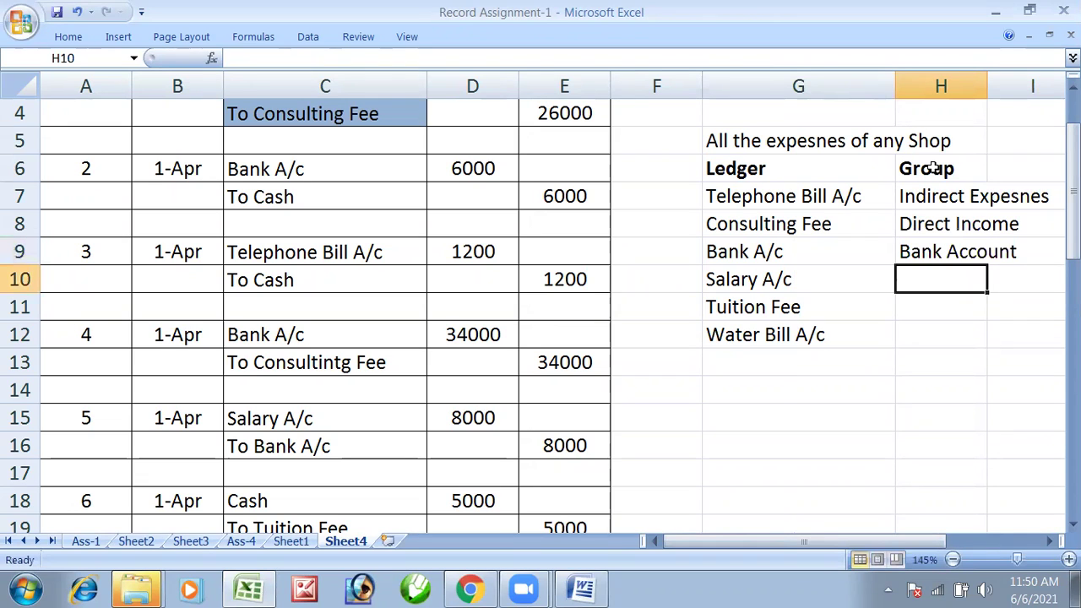
# Step: Assign the group "Indirect Expesnes" to the Salary, Tuition Fee and Water Bill ledgers in H10 to H12
pyautogui.write('In')
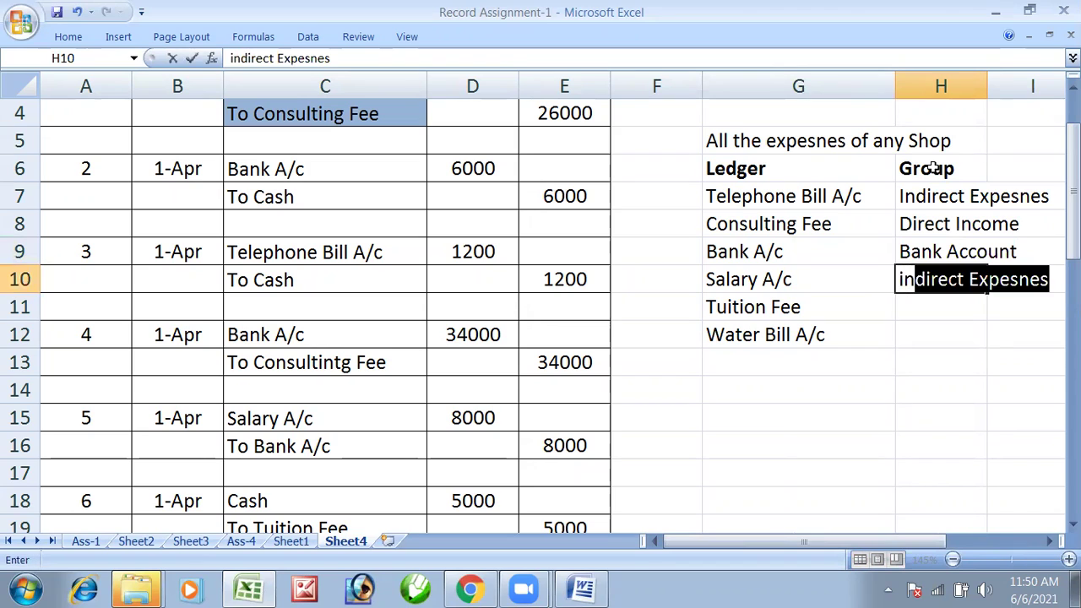
pyautogui.press('Return')
pyautogui.write('In')
pyautogui.press('Return')
pyautogui.write('In')
pyautogui.press('Return')
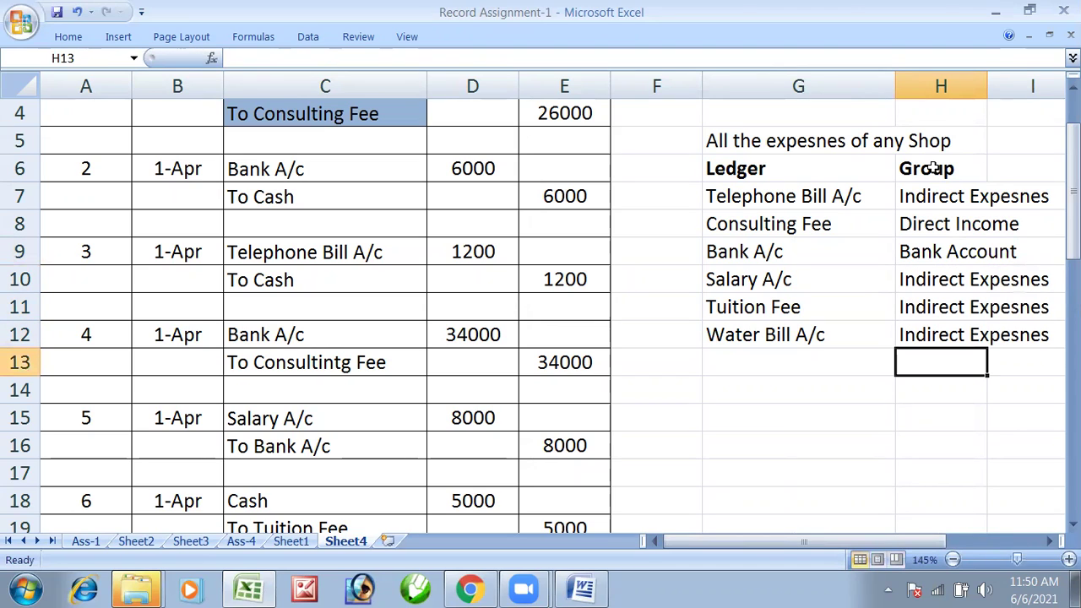
# Step: Widen column H to fit the group names
pyautogui.moveTo(986, 86); pyautogui.dragTo(1064, 87)
pyautogui.click(938, 284)
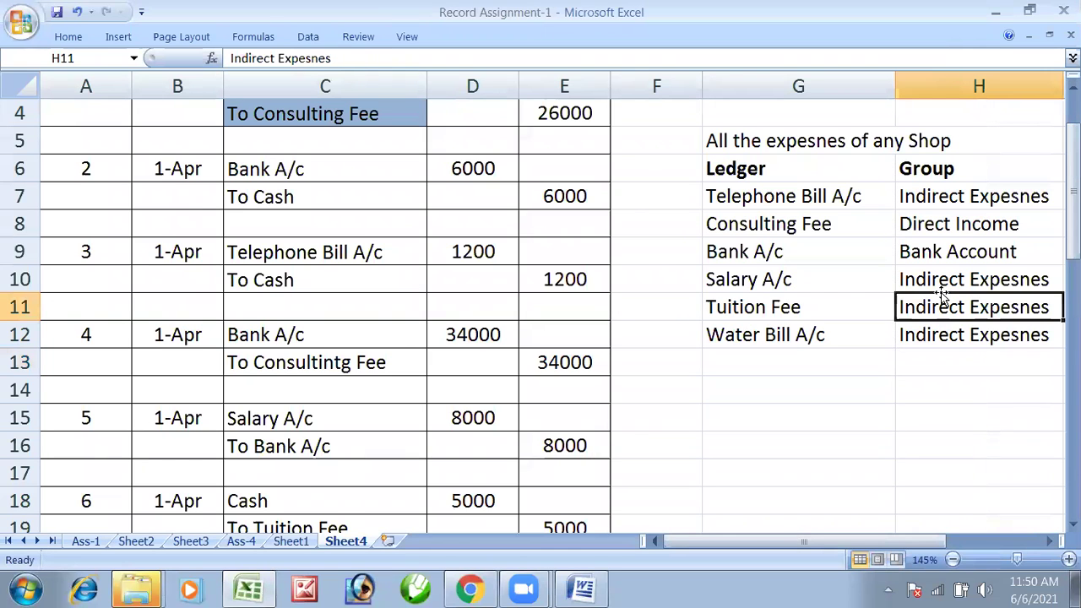
pyautogui.keyDown('ctrl'); pyautogui.scroll(-1, 870, 353); pyautogui.keyUp('ctrl')
pyautogui.click(847, 385)
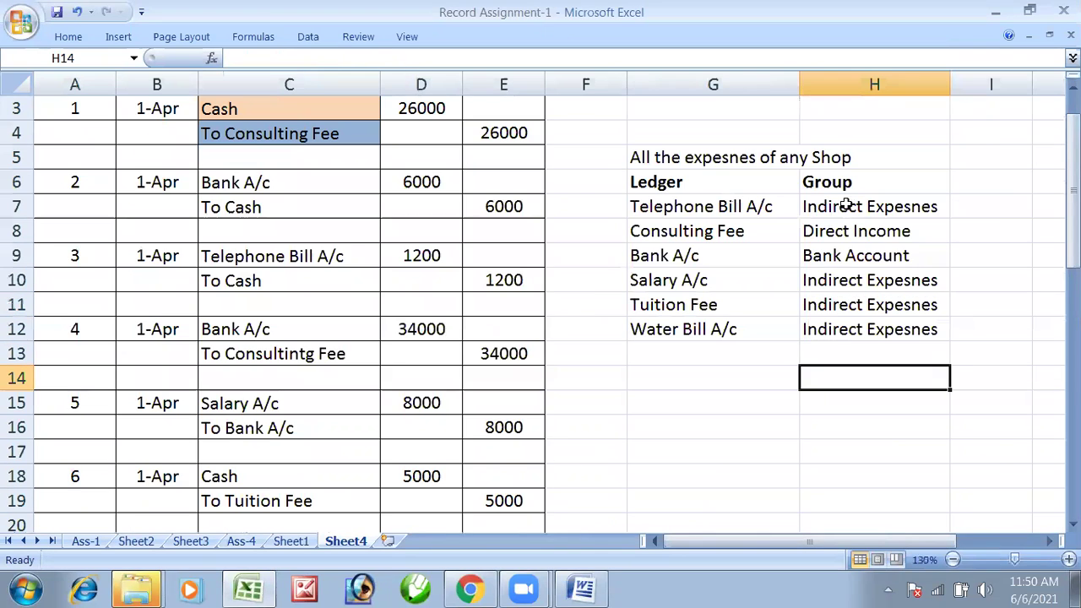
# Step: Compare the ledgers with their groups and change the Tuition Fee group in H11 to "Direct Income"
pyautogui.click(843, 274)
pyautogui.click(848, 304)
pyautogui.click(735, 226)
pyautogui.click(810, 231)
pyautogui.click(691, 255)
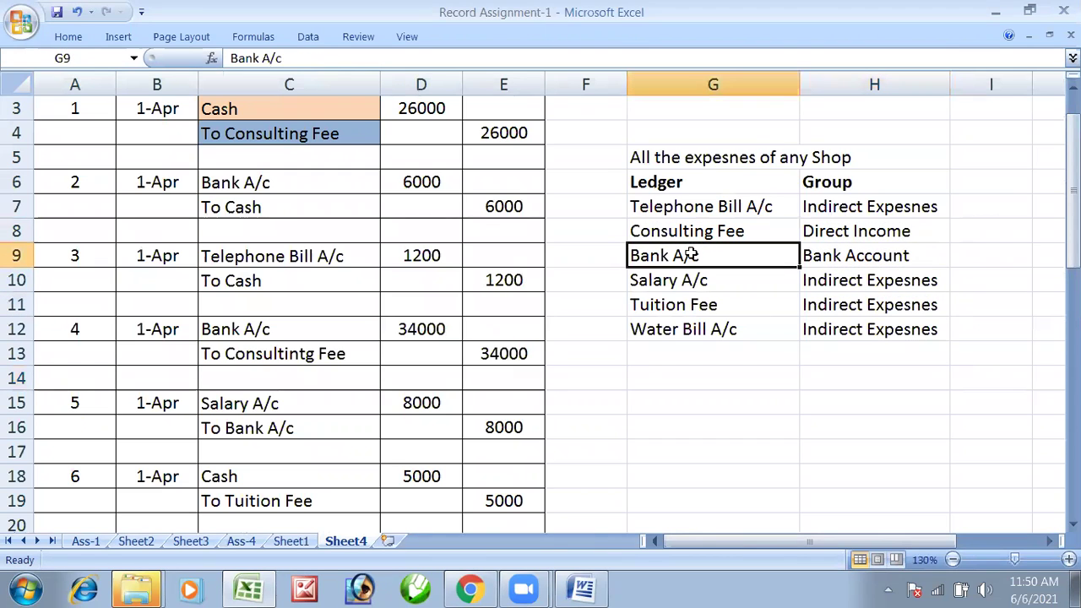
pyautogui.click(829, 297)
pyautogui.write('Di')
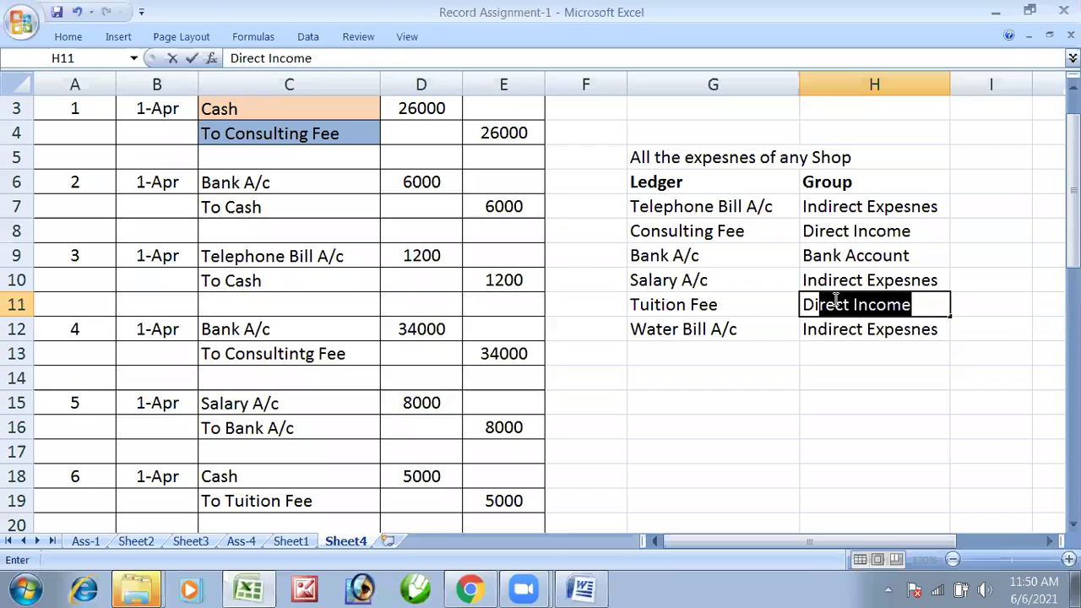
pyautogui.write('rect In')
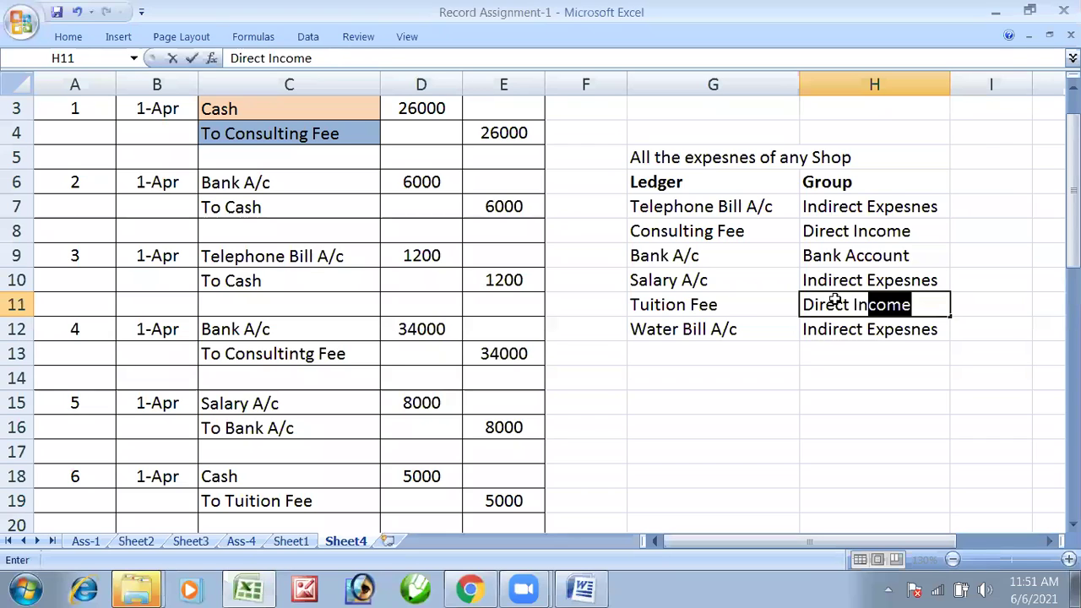
pyautogui.press('Up')
# Step: Review the ledgers from Telephone Bill to Tuition Fee against their assigned groups in G7:H11
pyautogui.press('Up')
pyautogui.press('Up')
pyautogui.press('Up')
pyautogui.press('Down')
pyautogui.press('Left')
pyautogui.press('Right')
pyautogui.press('Down')
pyautogui.press('Down')
pyautogui.press('Down')
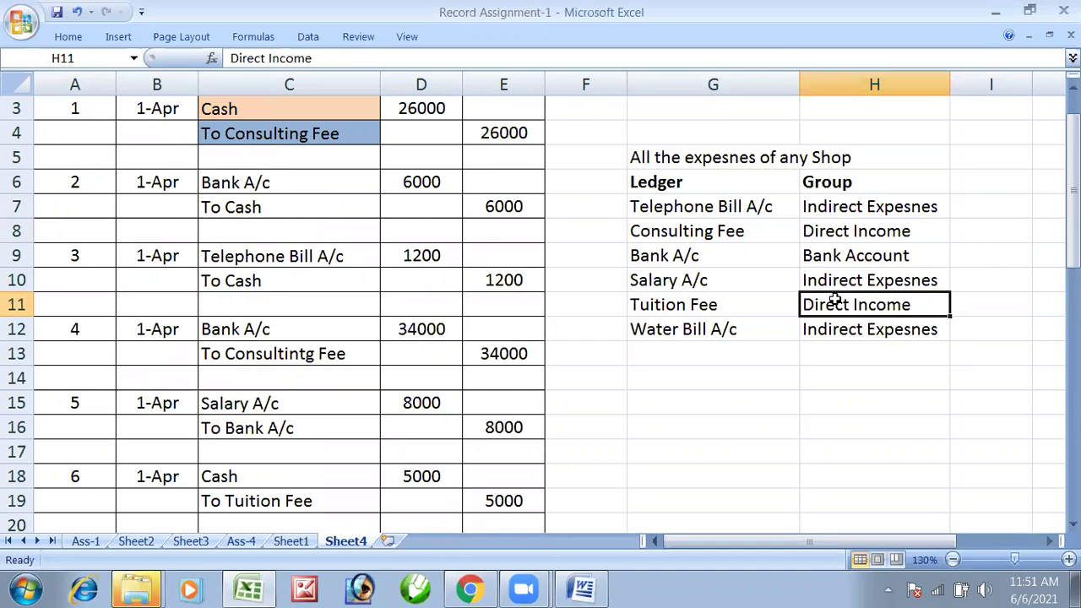
pyautogui.press('Left')
pyautogui.press('Up')
pyautogui.press('Up')
pyautogui.press('Up')
pyautogui.press('Down')
pyautogui.press('Down')
pyautogui.press('Down')
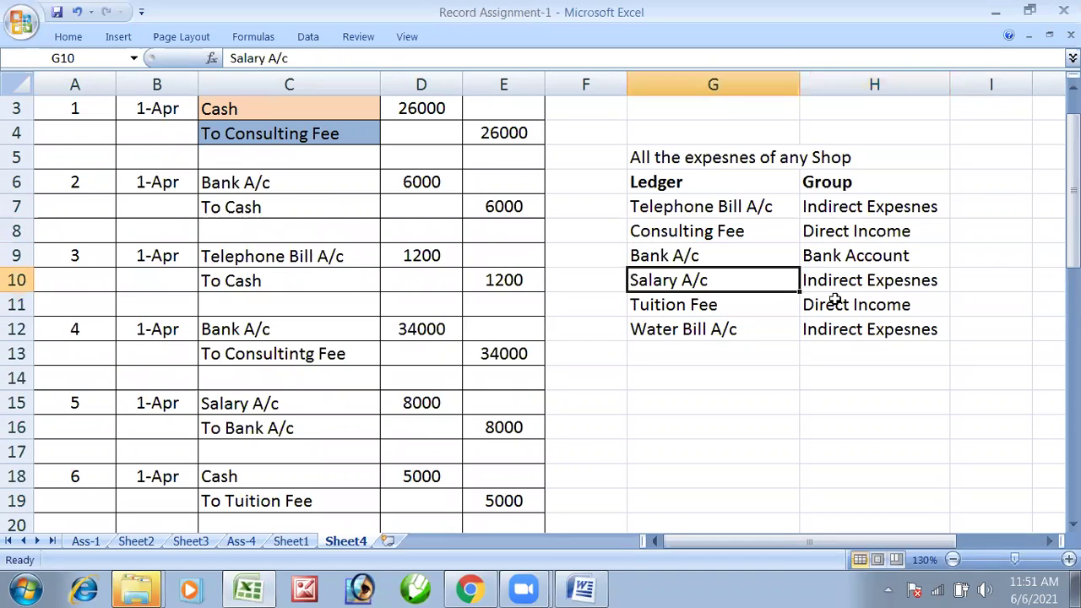
pyautogui.press('Up')
pyautogui.press('Up')
pyautogui.press('Up')
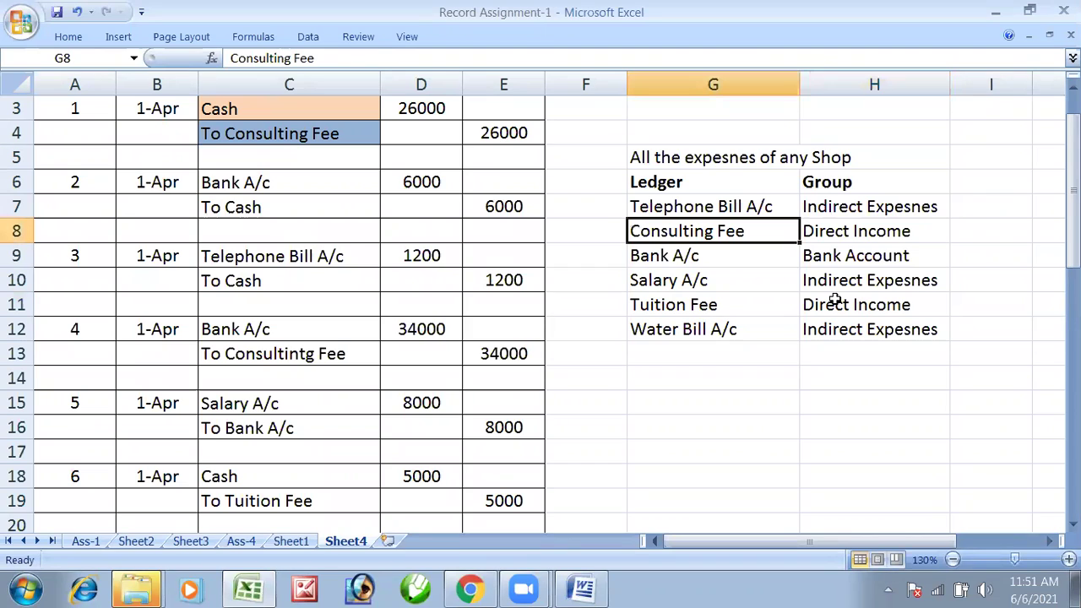
pyautogui.press('Down')
pyautogui.press('Down')
pyautogui.press('Down')
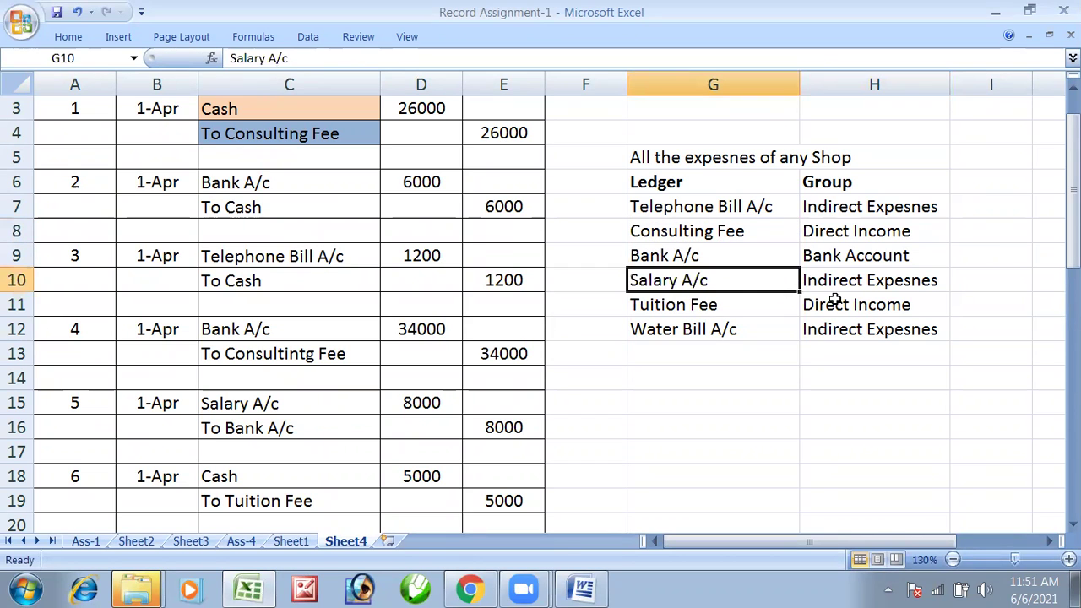
pyautogui.press('Right')
pyautogui.press('Up')
pyautogui.press('Up')
pyautogui.press('Up')
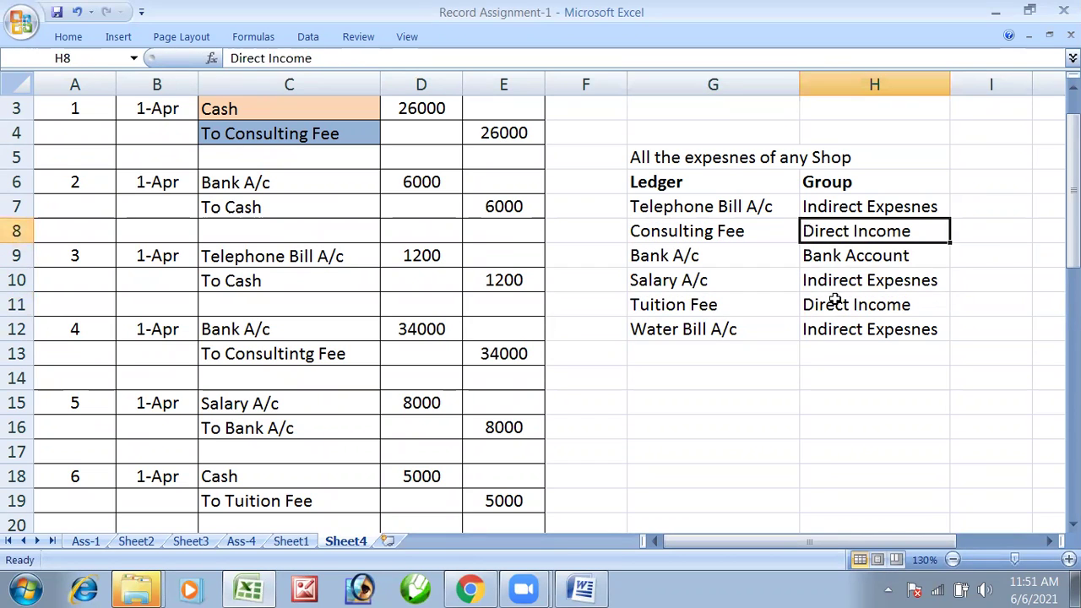
pyautogui.press('Up')
pyautogui.press('Left')
pyautogui.press('Right')
pyautogui.press('Down')
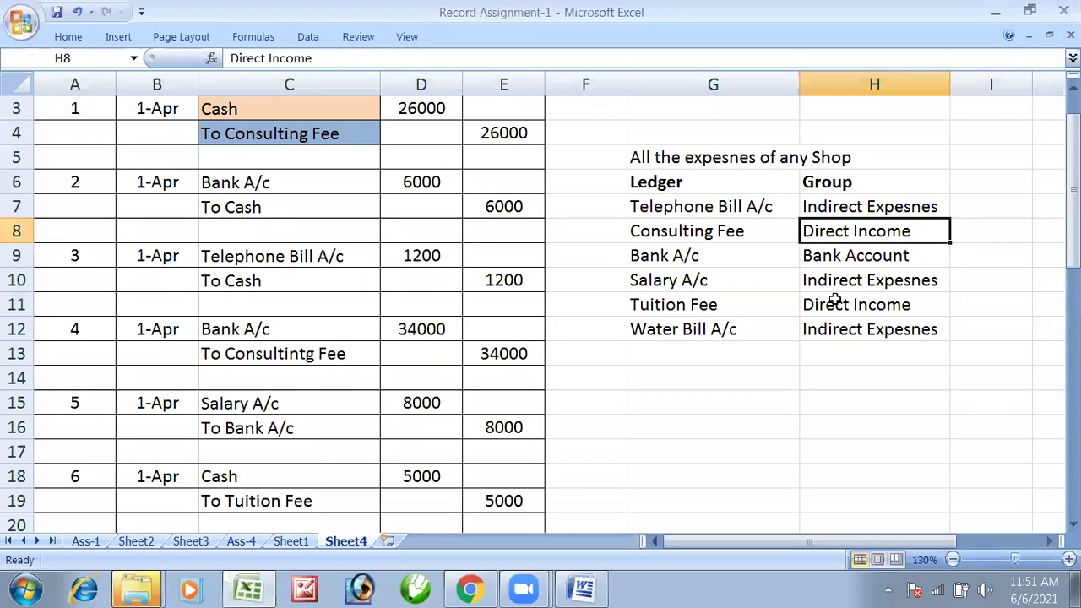
# Step: Complete the note in G5 so it reads "All the expesnes of any Shop are called indirect expesnes"
pyautogui.press('Up')
pyautogui.press('Up')
pyautogui.press('Left')
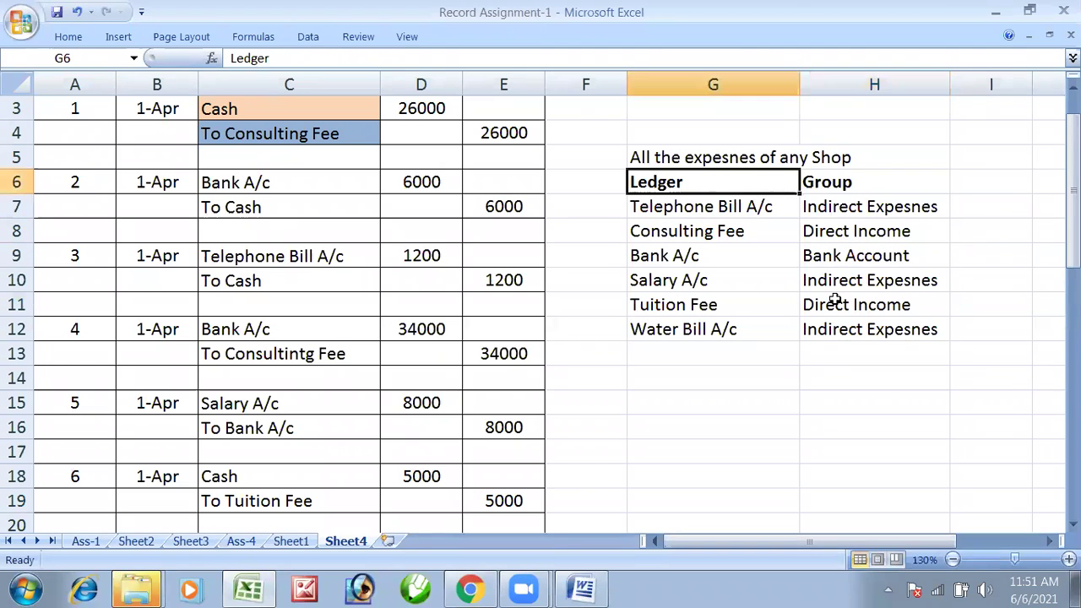
pyautogui.press('Up')
pyautogui.press('F2')
pyautogui.write('are a')
pyautogui.press('BackSpace')
pyautogui.write('ca')
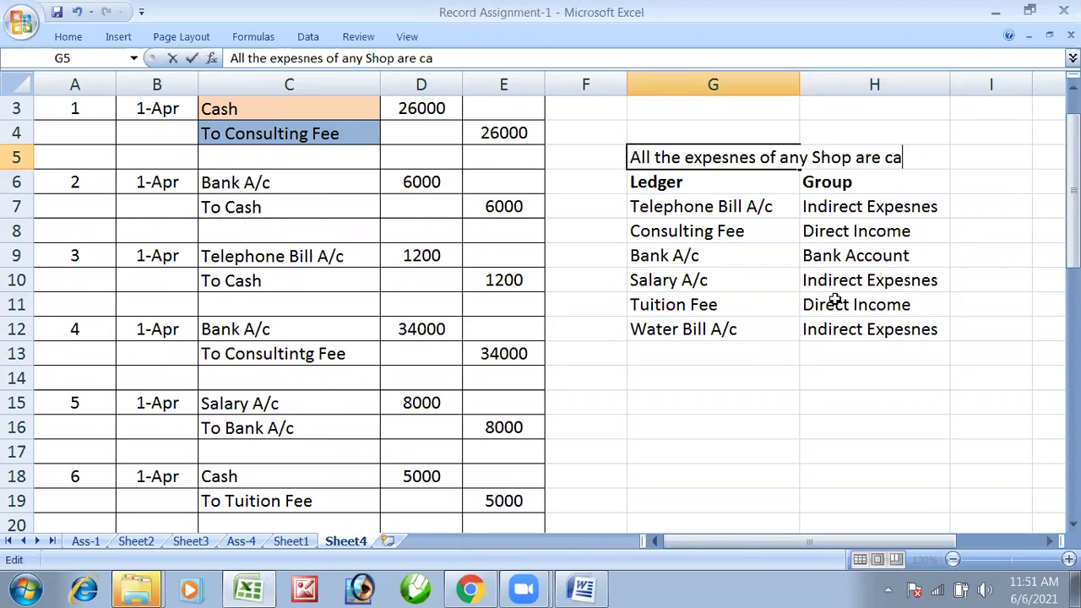
pyautogui.write('lled indirect expesnes')
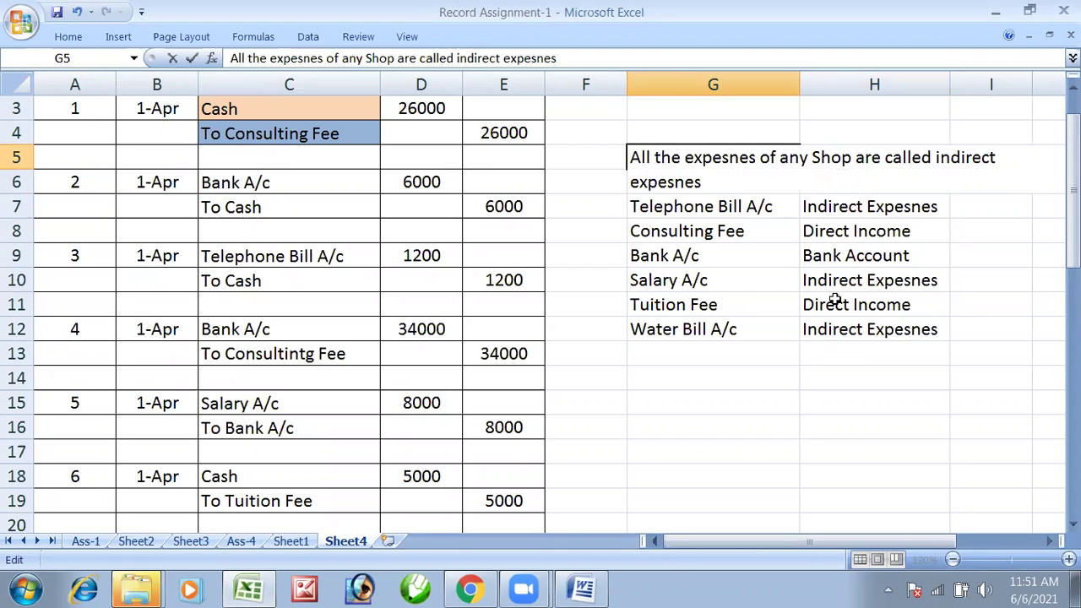
pyautogui.press('Return')
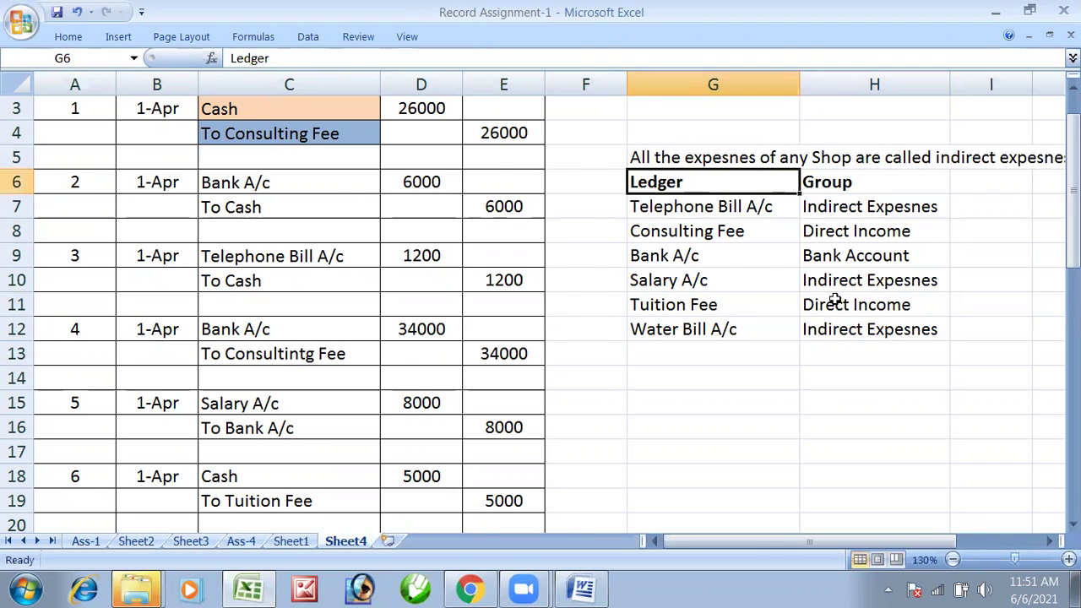
# Step: Switch to the assignment PDF in Chrome, check transactions 9 to 15 for further ledgers, and return to Excel
pyautogui.scroll(-1, 834, 299)
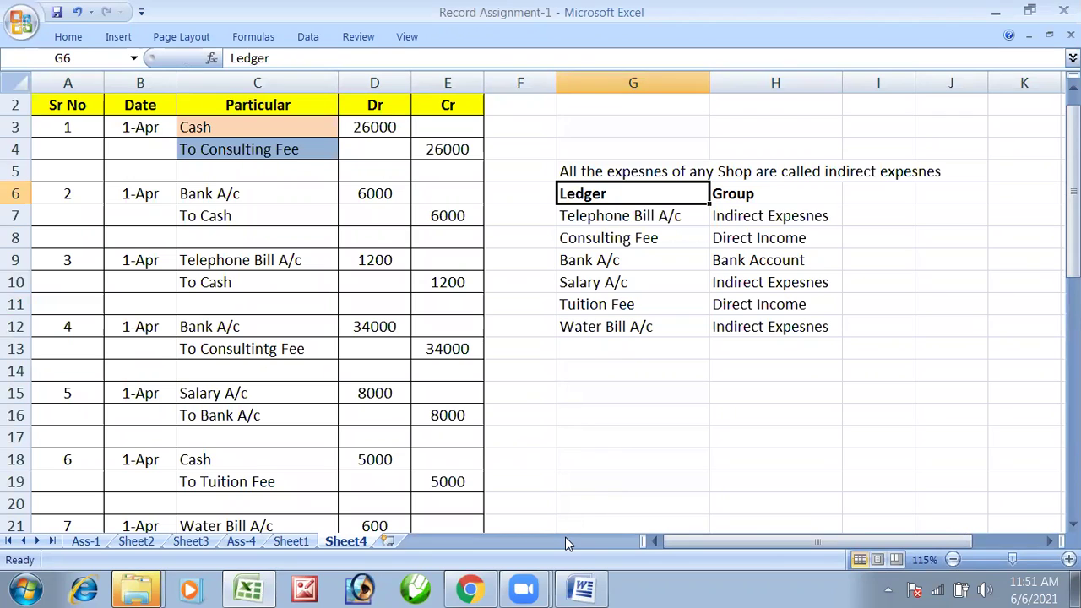
pyautogui.click(469, 588)
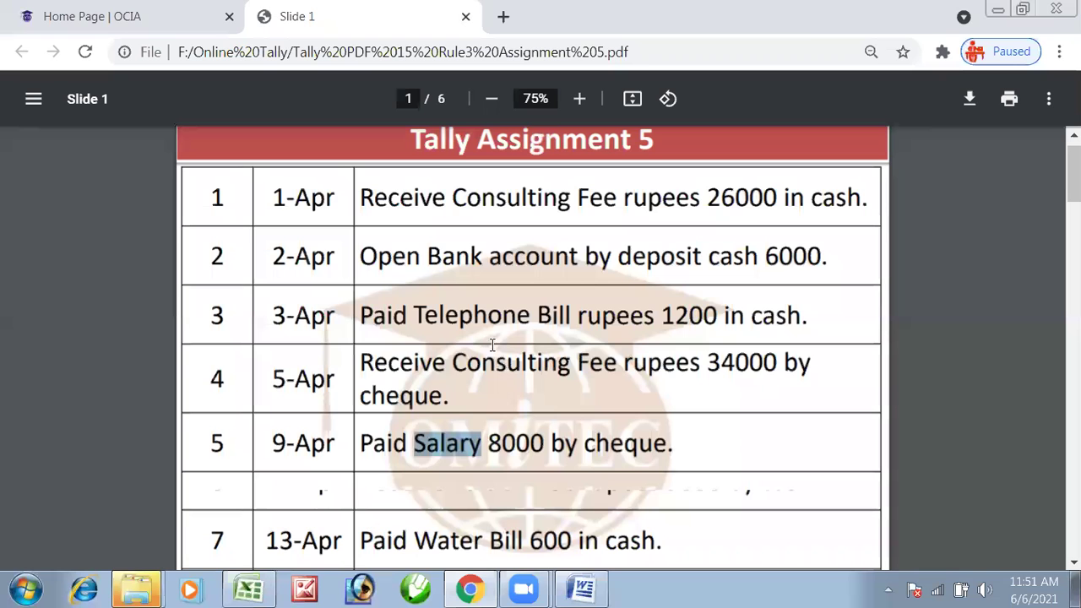
pyautogui.scroll(-5, 485, 397)
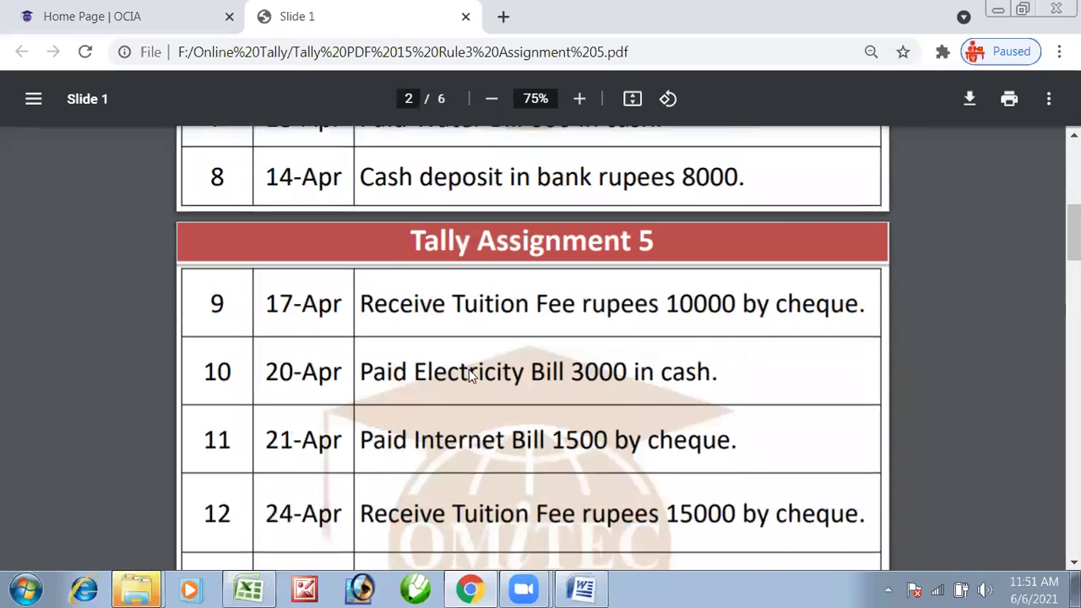
pyautogui.scroll(-1, 500, 413)
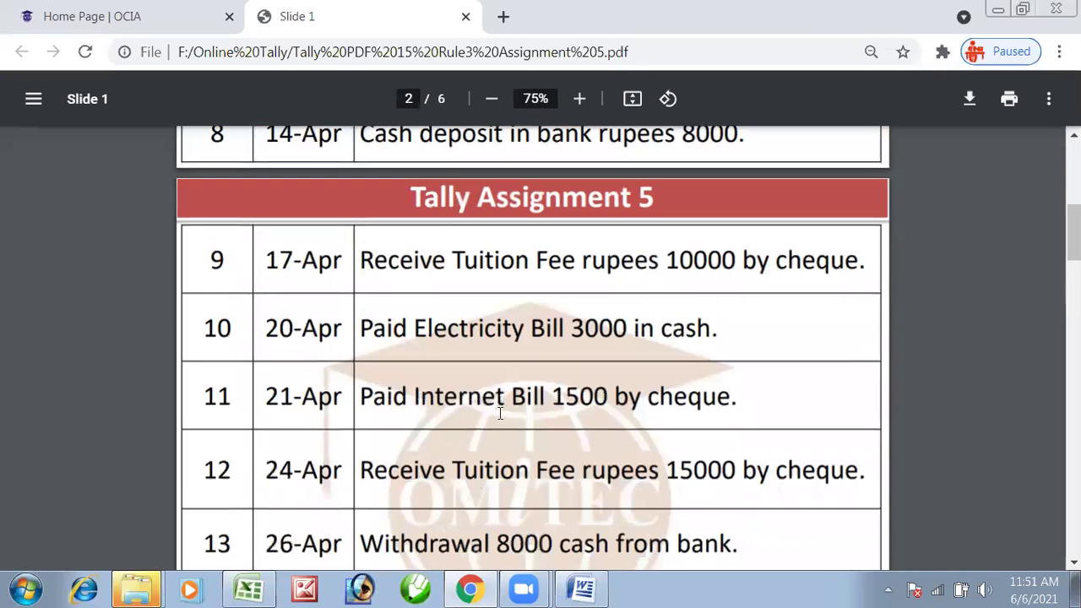
pyautogui.moveTo(500, 413); pyautogui.dragTo(413, 405)
pyautogui.scroll(-2, 413, 460)
pyautogui.scroll(-3, 413, 460)
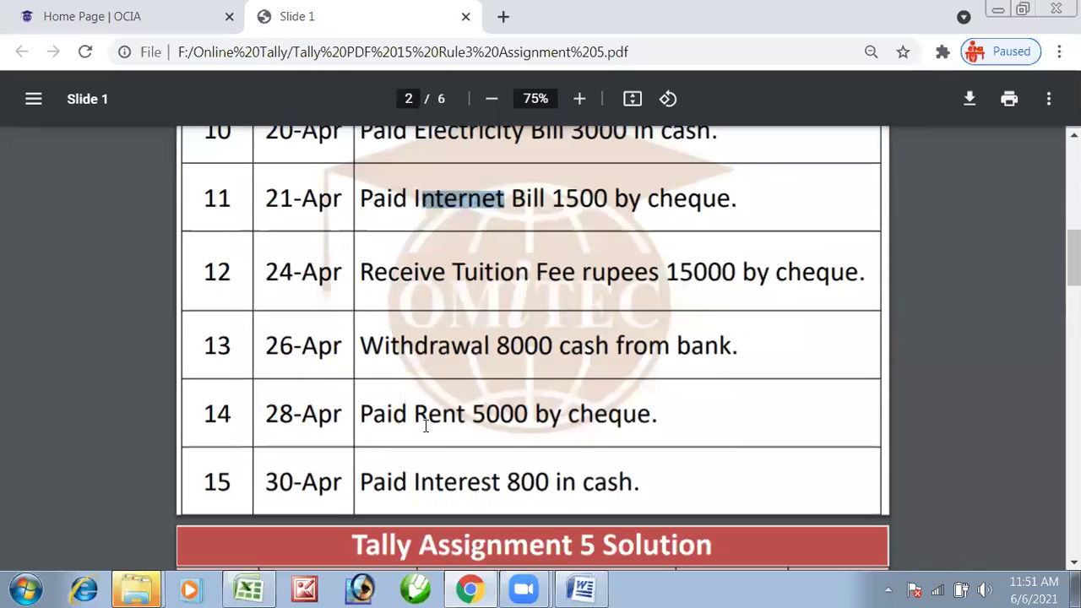
pyautogui.hotkey('alt', 'Tab')
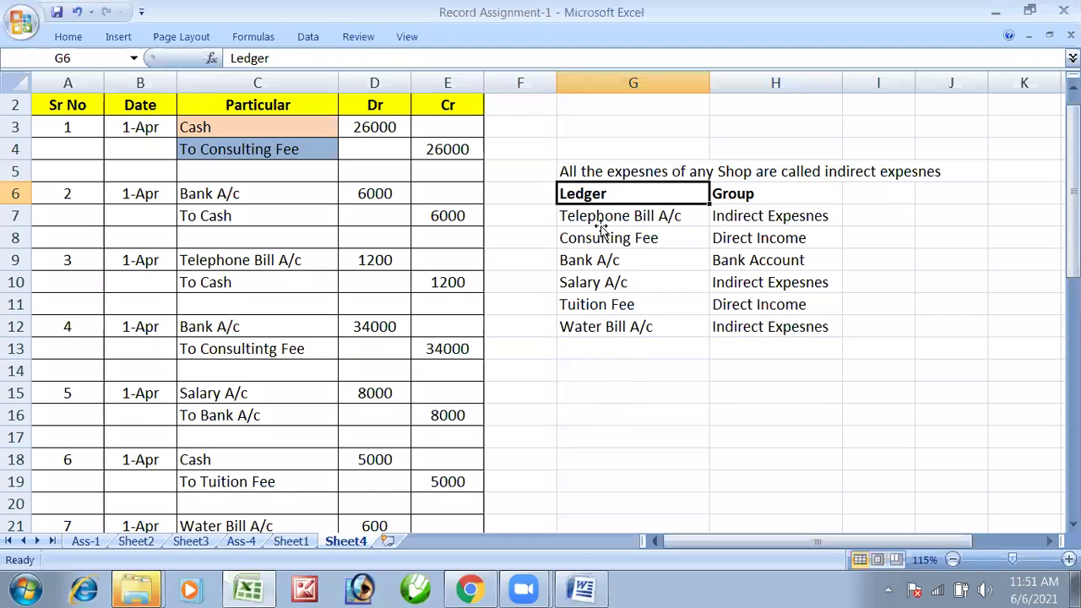
# Step: Add "Electricity Bill A/c" in G13 and "Internet Bill A/c" in G14 to the ledger list
pyautogui.click(600, 352)
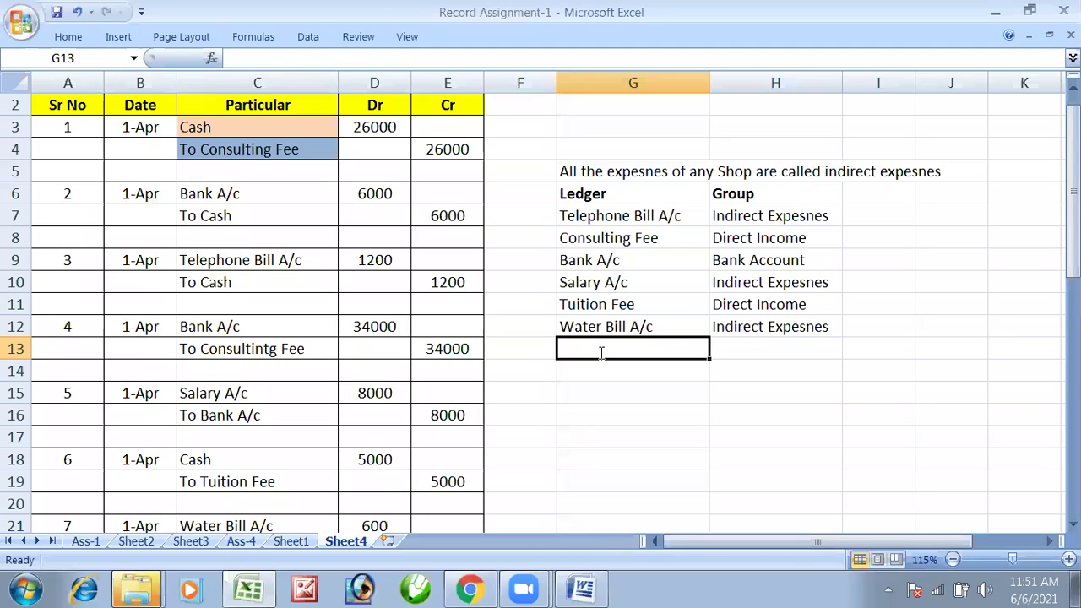
pyautogui.write('Electricity ')
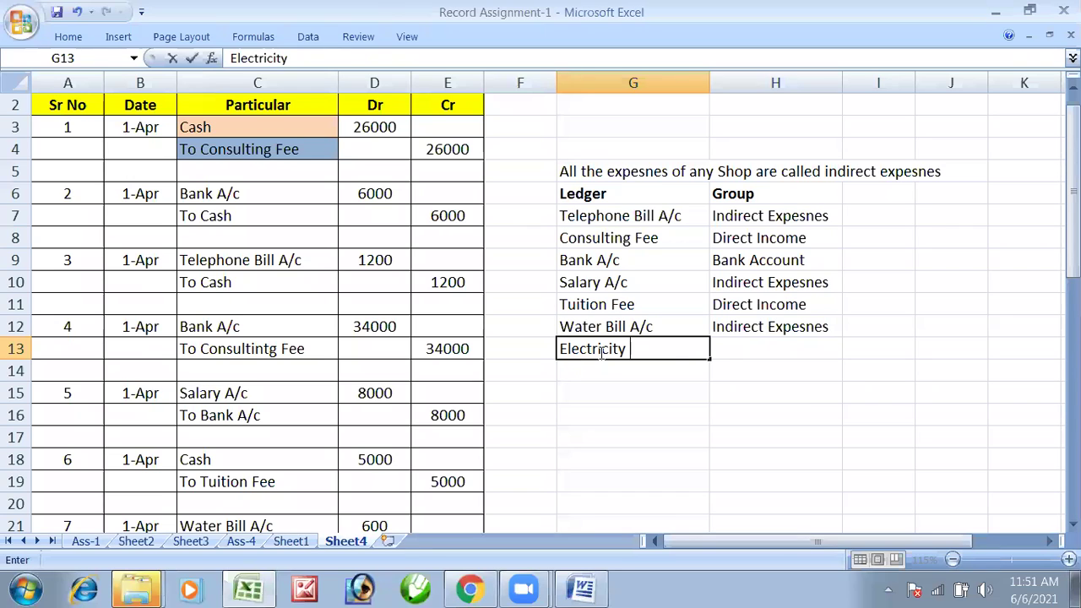
pyautogui.write('Bill A/c')
pyautogui.press('Return')
pyautogui.write('Internet Bill A/c')
pyautogui.press('Return')
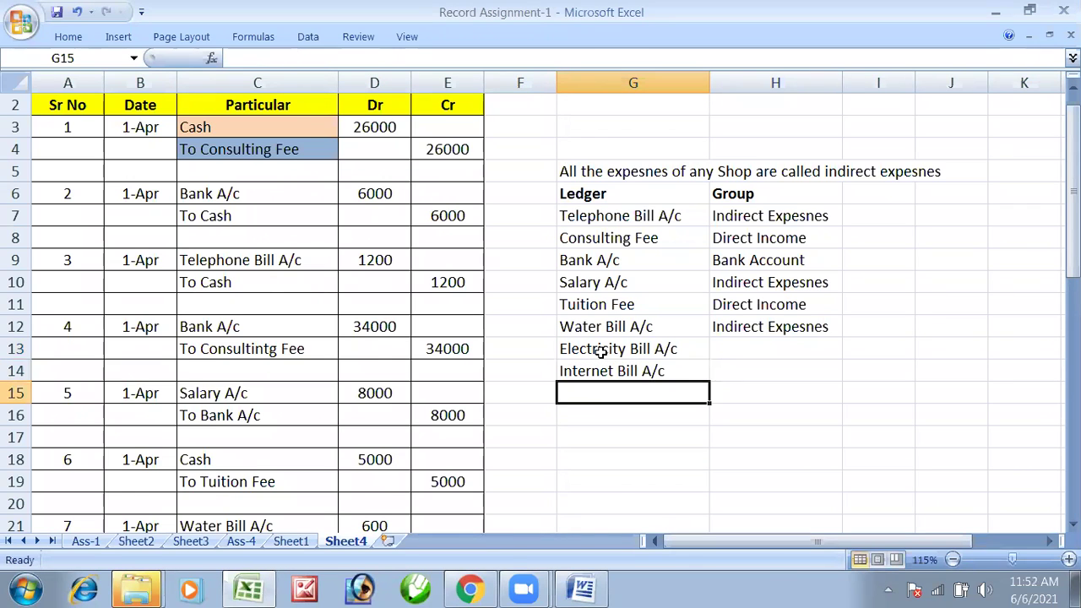
# Step: Recheck the last transactions in the PDF and add "Rent A/c" in G15 and "Interest A/c" in G16
pyautogui.hotkey('alt', 'Tab')
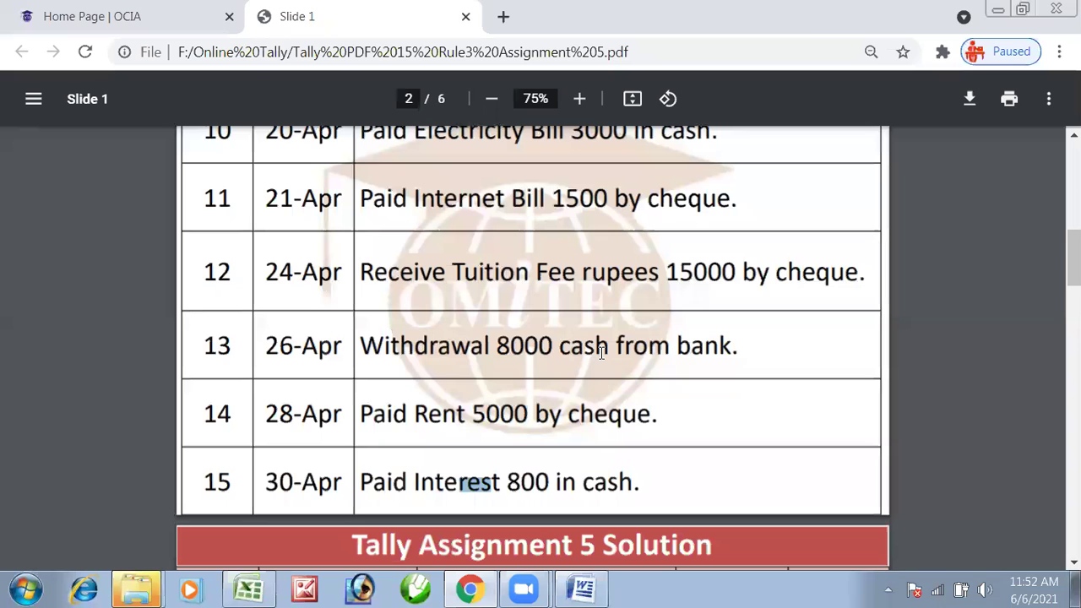
pyautogui.hotkey('alt', 'Tab')
pyautogui.write('Re')
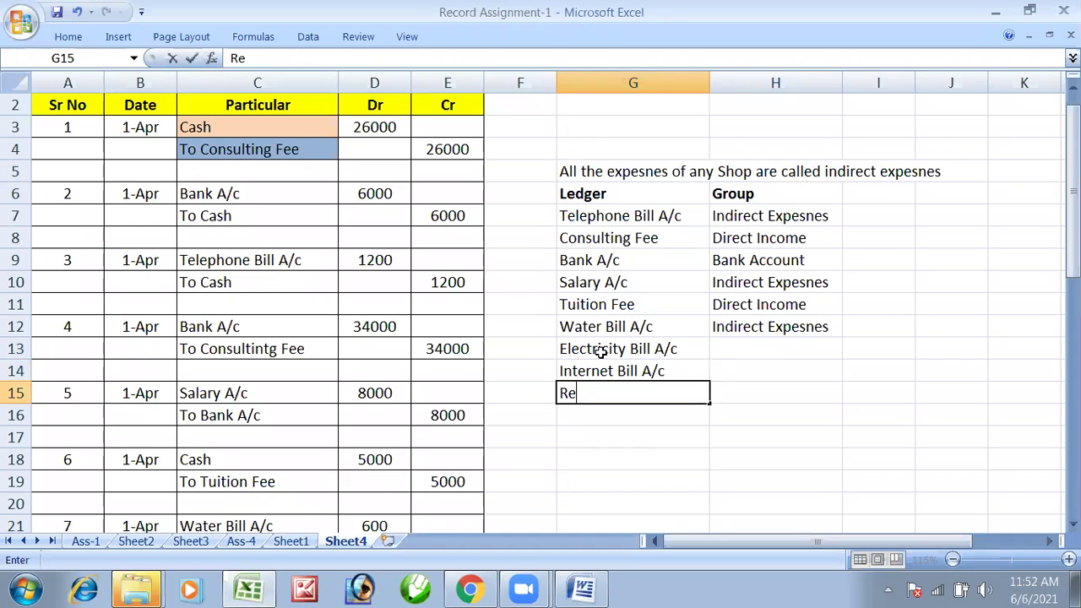
pyautogui.write('nt A/c')
pyautogui.press('Return')
pyautogui.write('Inte')
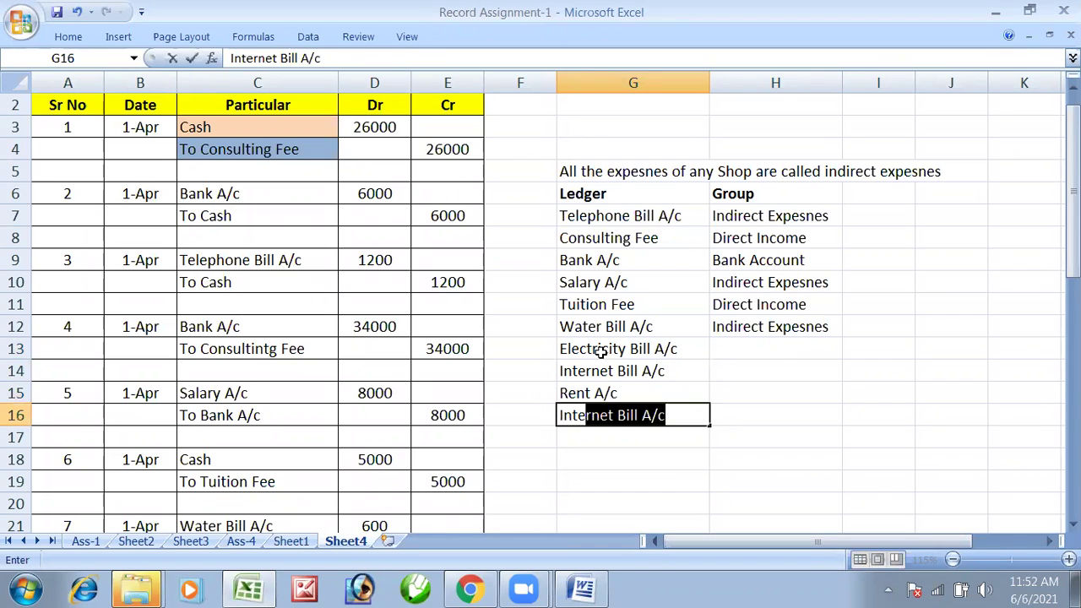
pyautogui.write('rest A/c')
pyautogui.press('Return')
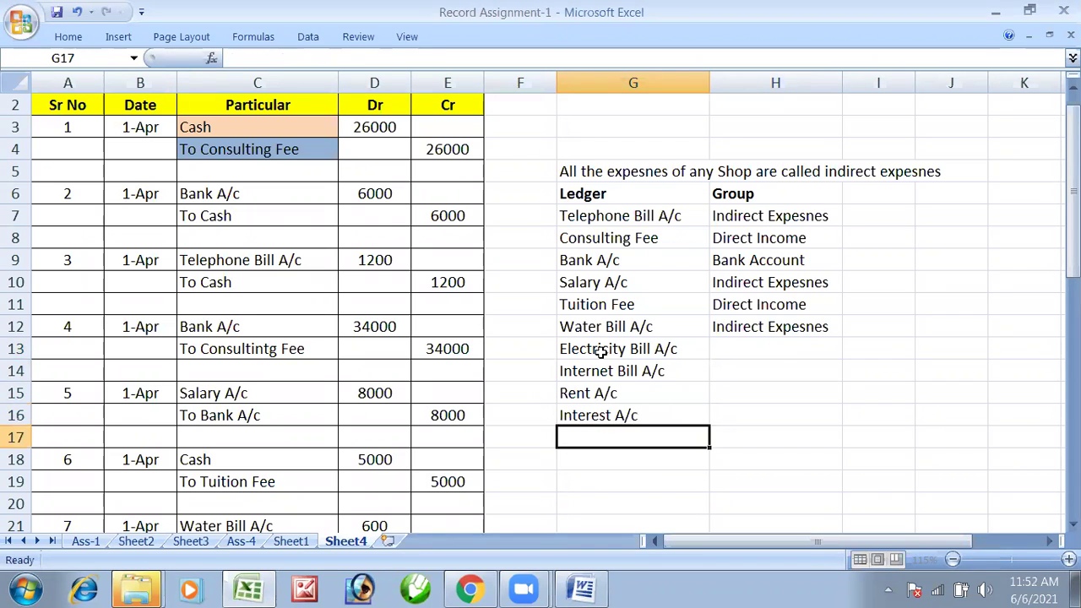
# Step: Fill the group "Indirect Expesnes" from H12 down to H16 for the electricity, internet, rent and interest ledgers
pyautogui.press('Up')
pyautogui.press('Up')
pyautogui.press('Up')
pyautogui.press('Right')
pyautogui.press('Up')
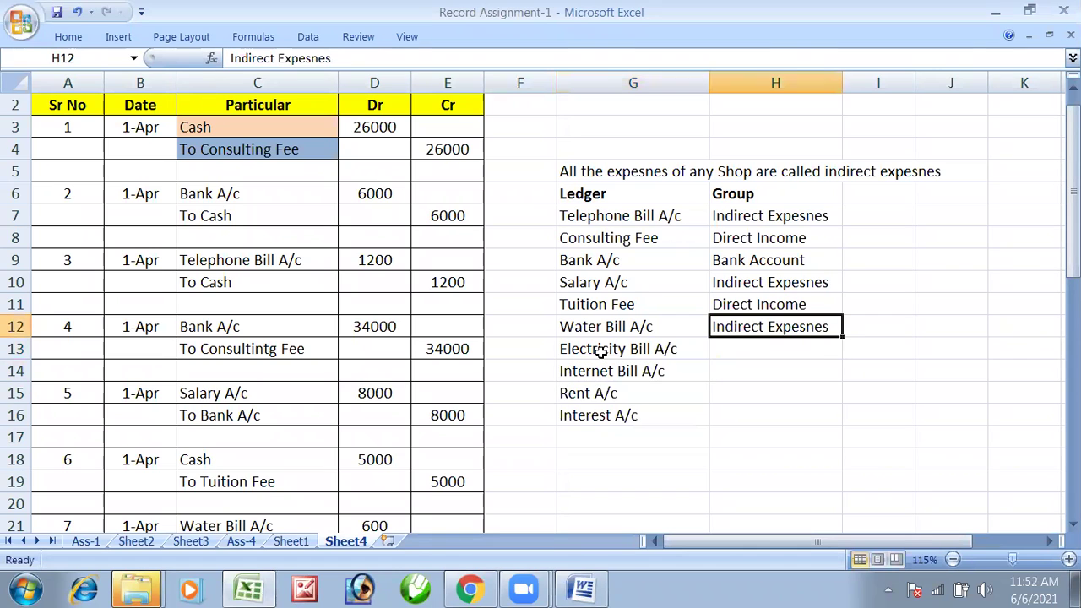
pyautogui.hotkey('shift', 'Down')
pyautogui.hotkey('shift', 'Down')
pyautogui.hotkey('shift', 'Down')
pyautogui.hotkey('shift', 'Down')
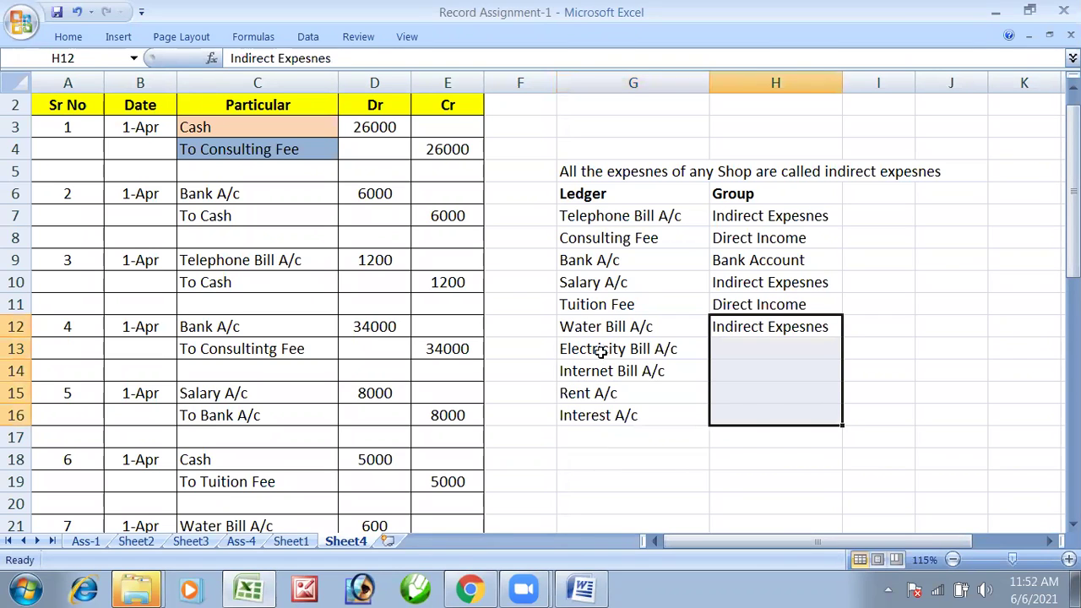
pyautogui.hotkey('ctrl', 'd')
# Step: Review the ledger names in G7:G16 against their groups in H7:H16
pyautogui.click(755, 304)
pyautogui.moveTo(656, 217); pyautogui.dragTo(627, 400)
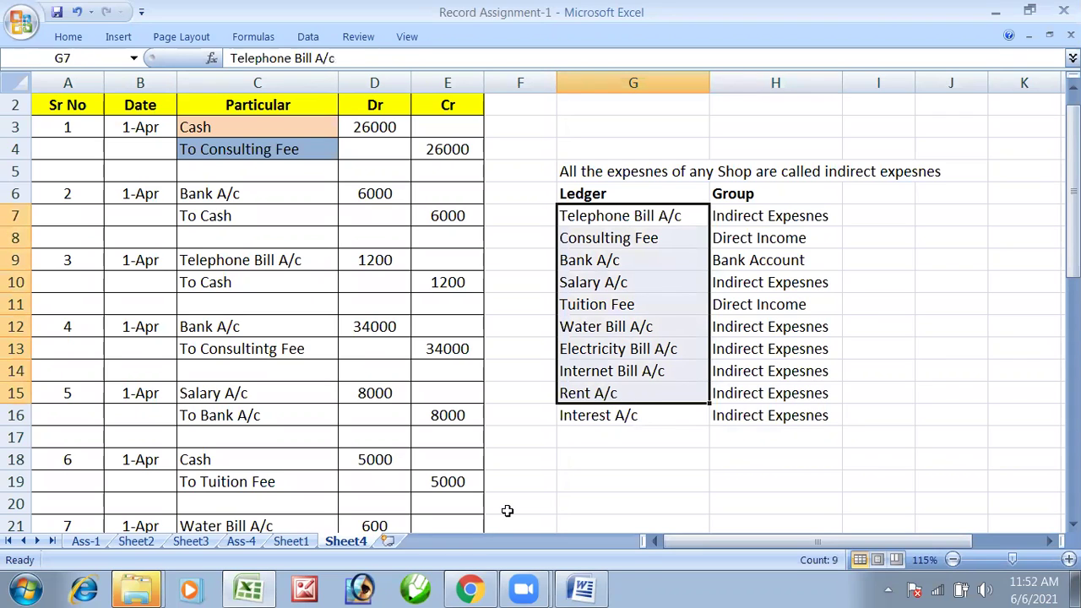
pyautogui.hotkey('alt', 'Tab')
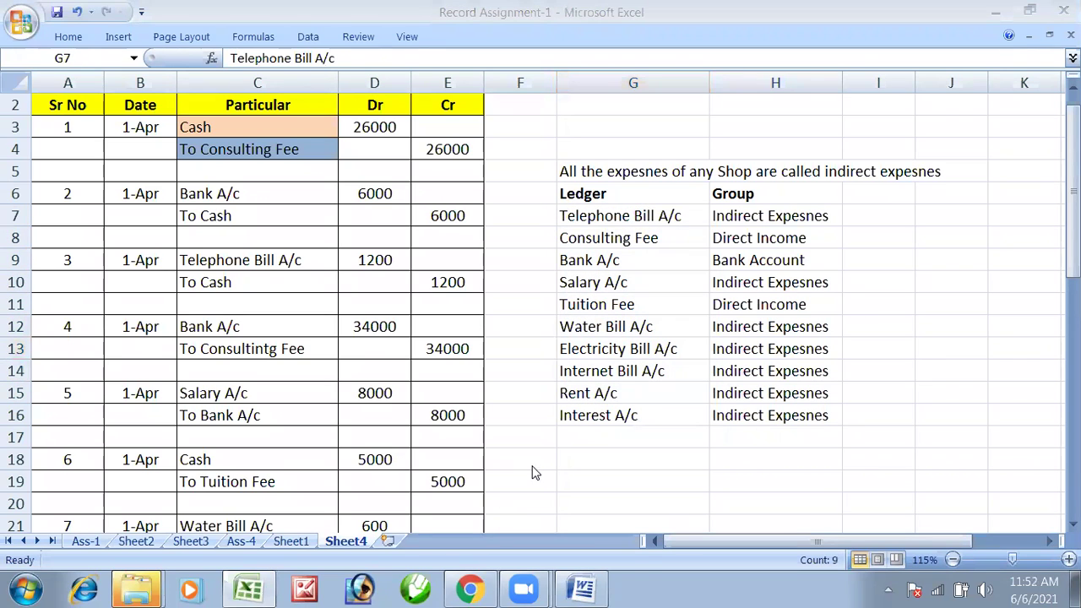
pyautogui.click(638, 278)
pyautogui.click(621, 214)
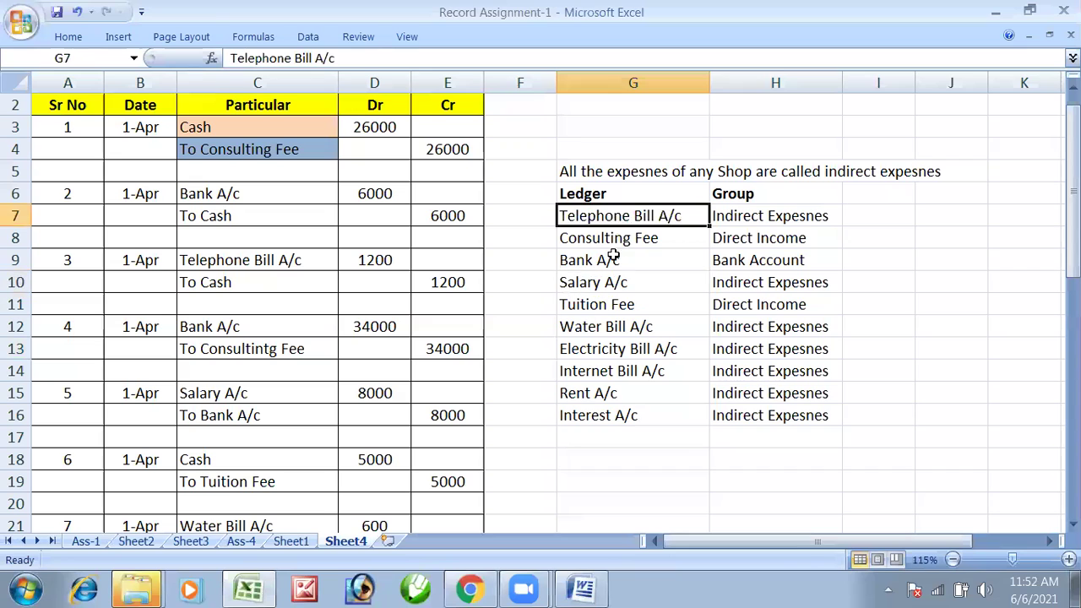
pyautogui.keyDown('shift'); pyautogui.click(613, 255); pyautogui.keyUp('shift')
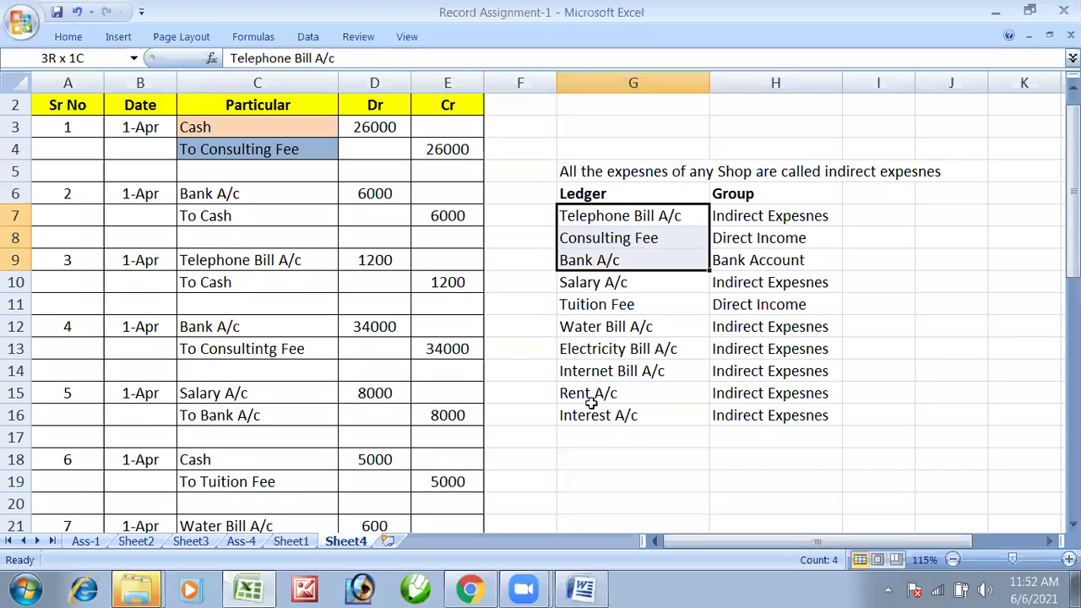
pyautogui.click(754, 218)
pyautogui.keyDown('shift'); pyautogui.click(767, 409); pyautogui.keyUp('shift')
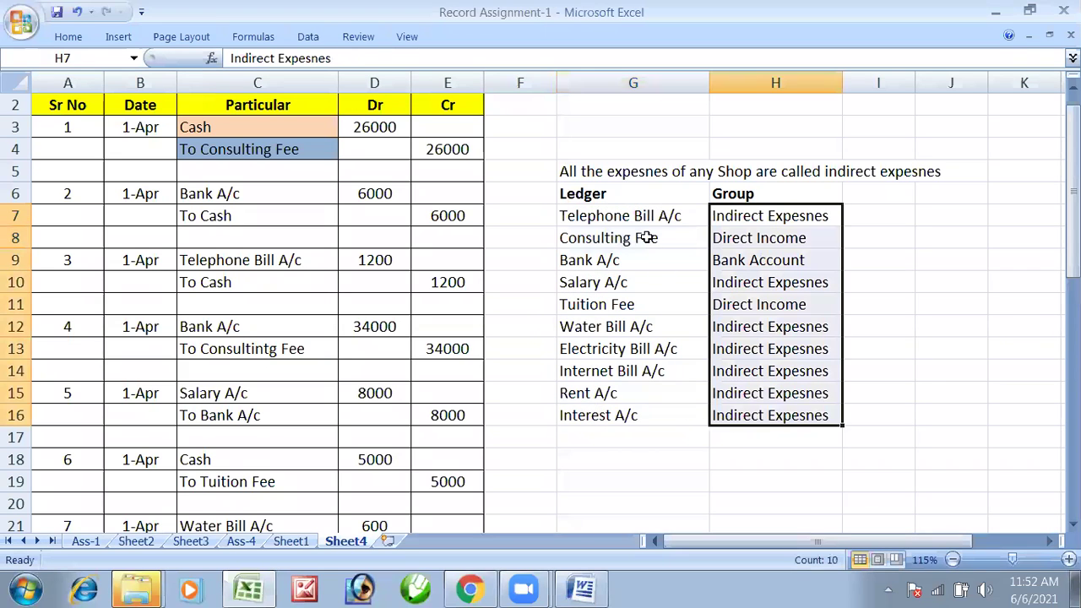
pyautogui.click(795, 241)
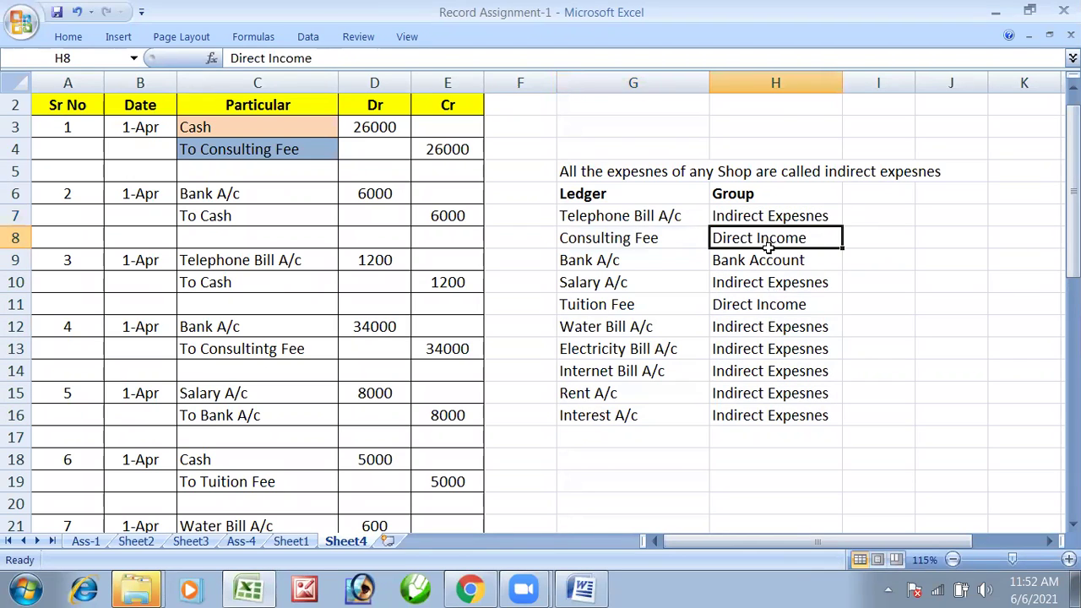
pyautogui.moveTo(765, 217); pyautogui.dragTo(782, 411)
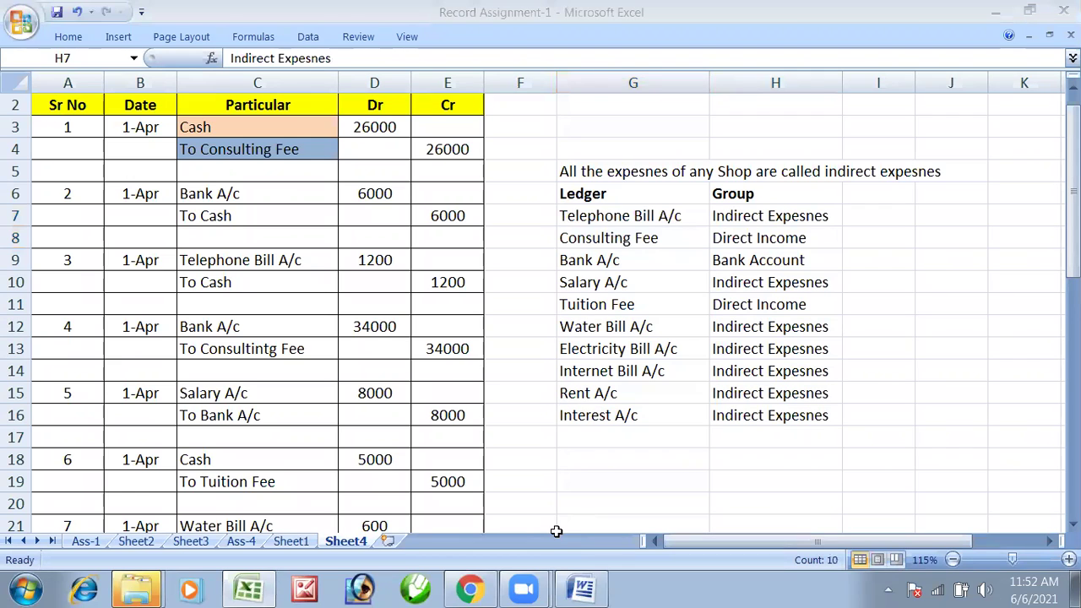
pyautogui.moveTo(372, 305); pyautogui.dragTo(44, 274)
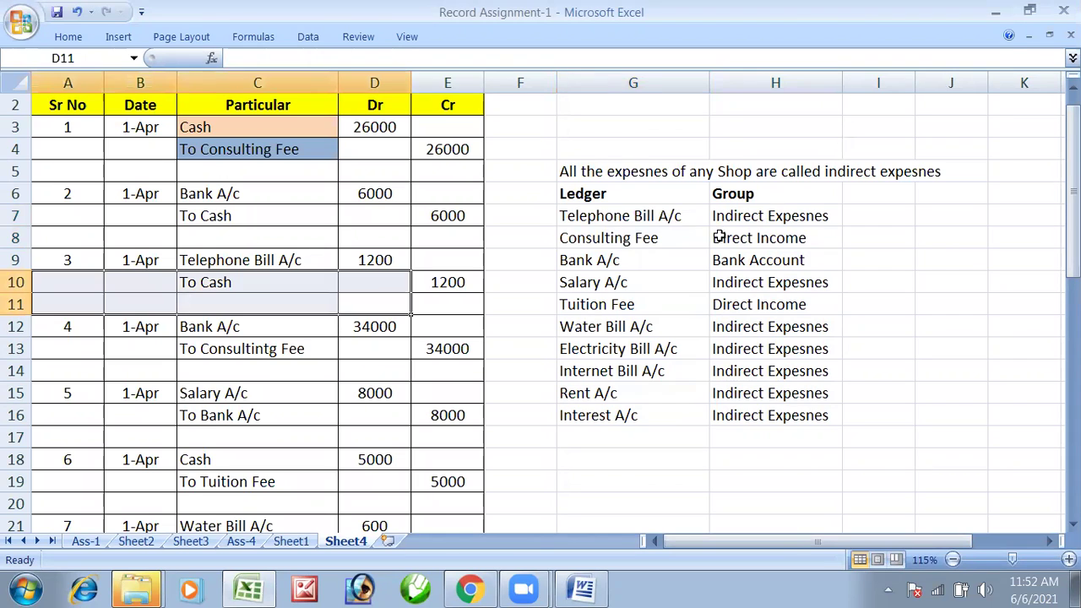
pyautogui.click(879, 127)
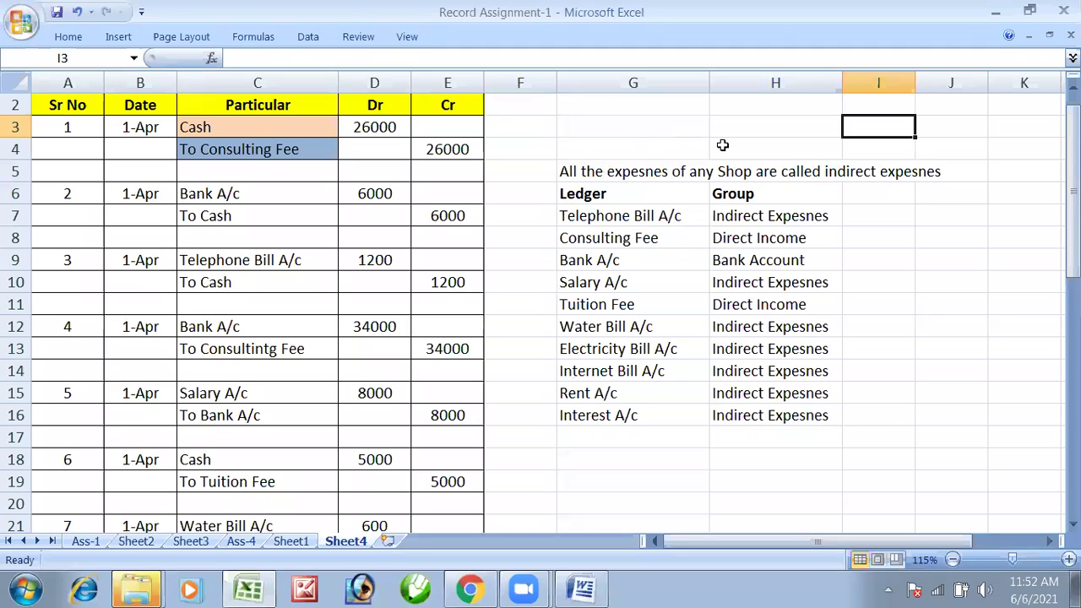
# Step: Check which ledgers fall under Indirect Expesnes and which, such as Consulting Fee and Tuition Fee, fall under Direct Income
pyautogui.click(762, 221)
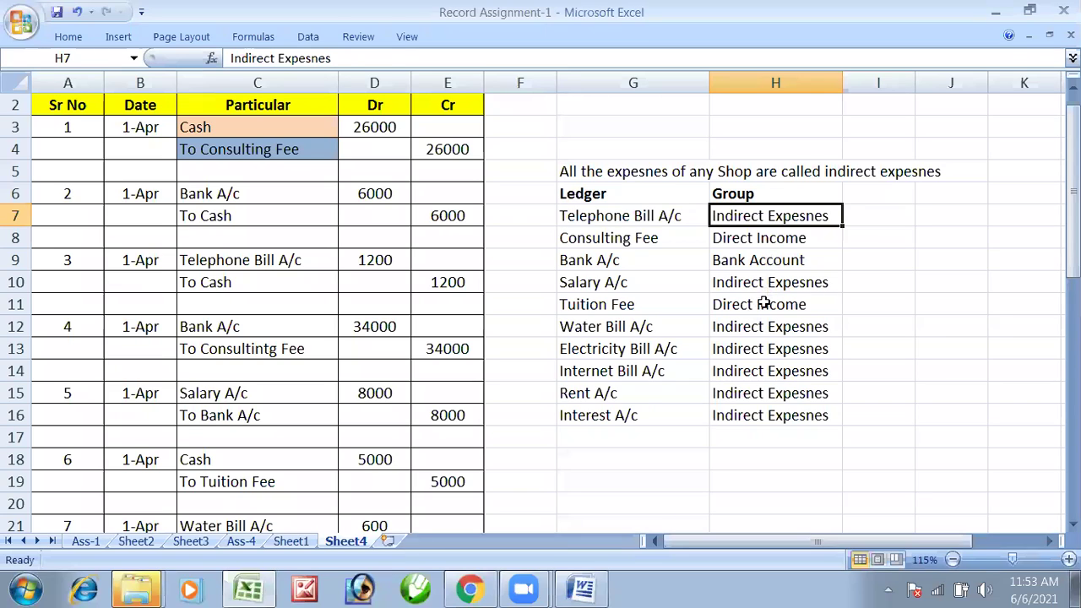
pyautogui.click(758, 349)
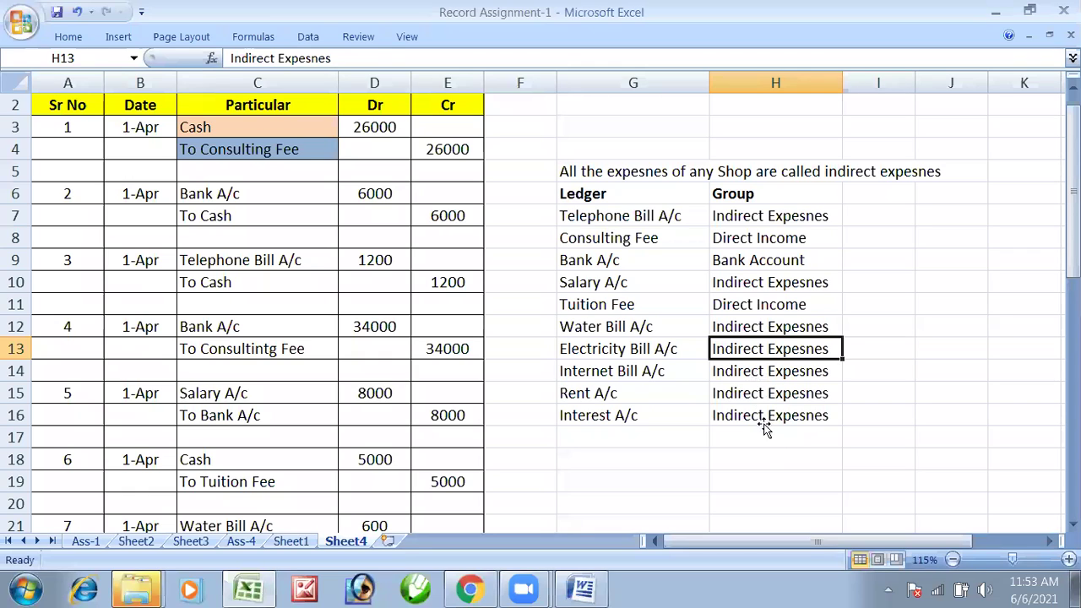
pyautogui.press('Down')
pyautogui.press('Down')
pyautogui.press('Down')
pyautogui.click(701, 242)
pyautogui.click(737, 242)
pyautogui.click(615, 304)
pyautogui.click(726, 304)
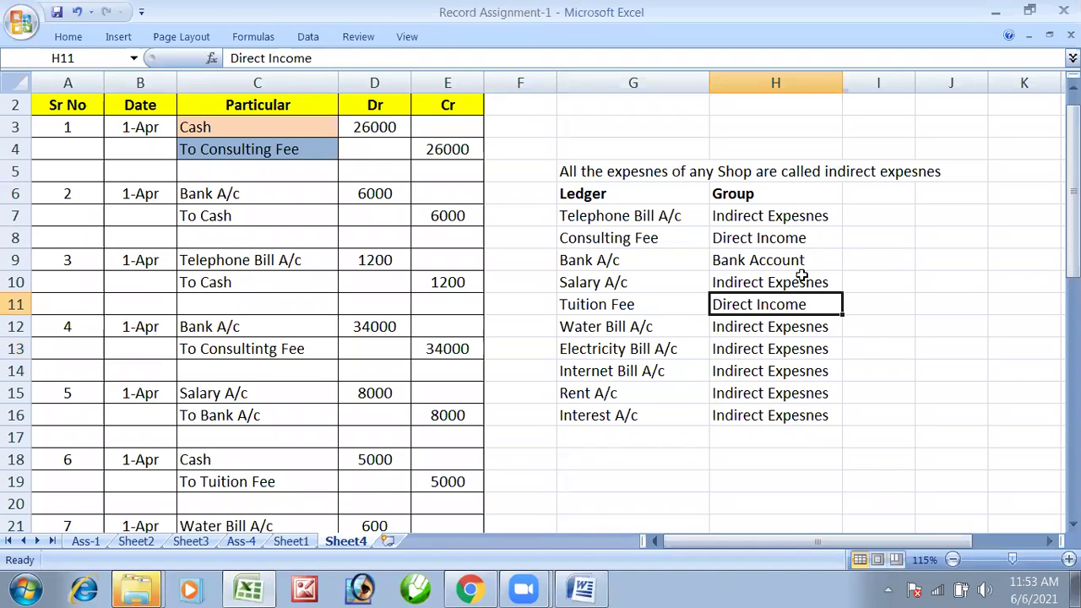
# Step: Minimize the open windows, launch Tally.ERP 9 from the desktop and start working in Educational Mode
pyautogui.click(995, 12)
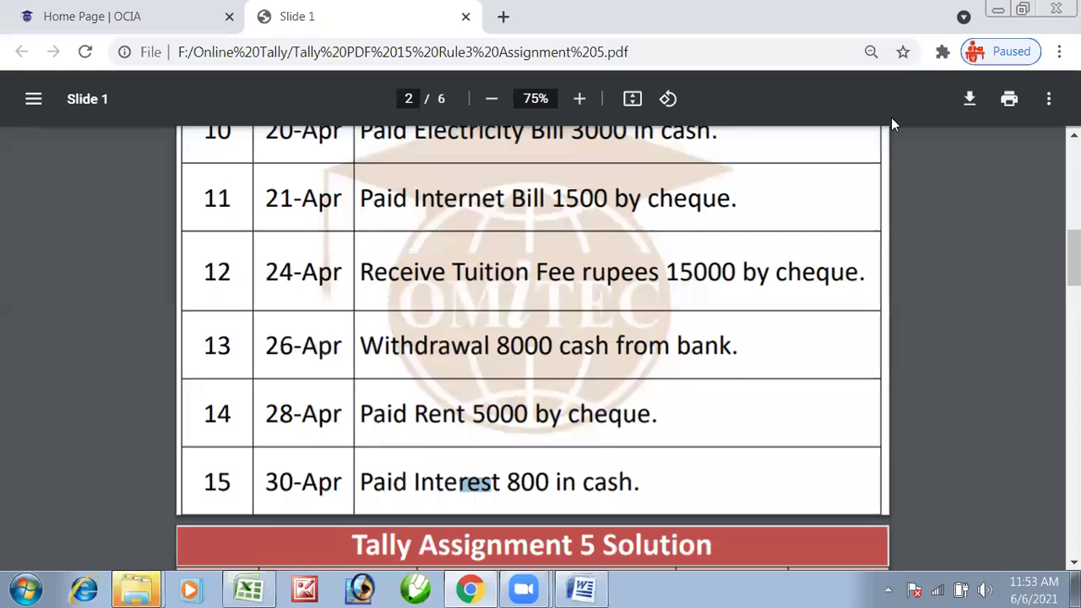
pyautogui.click(998, 10)
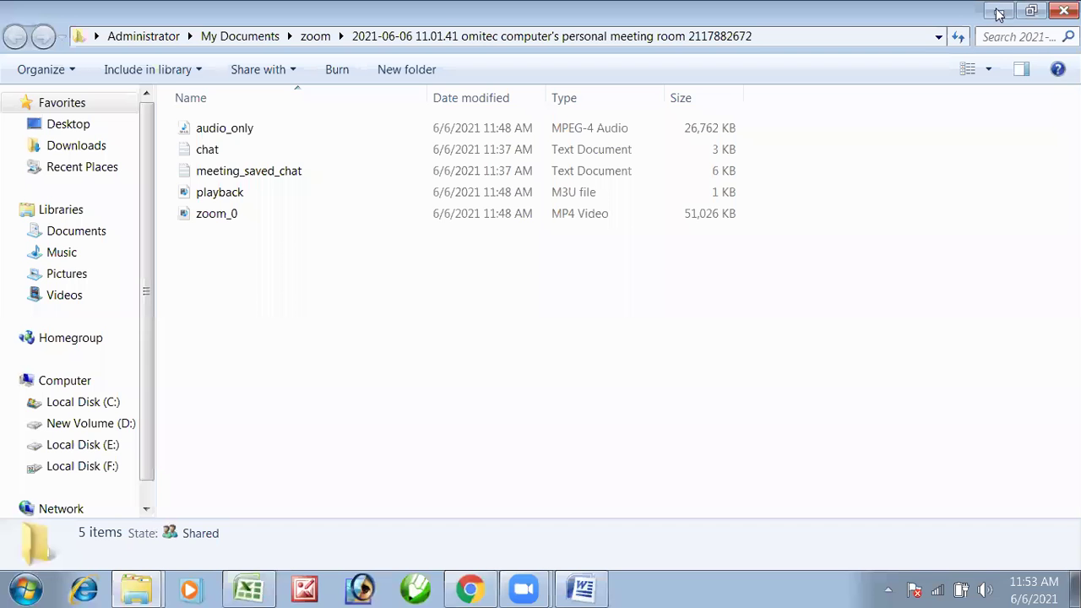
pyautogui.click(997, 12)
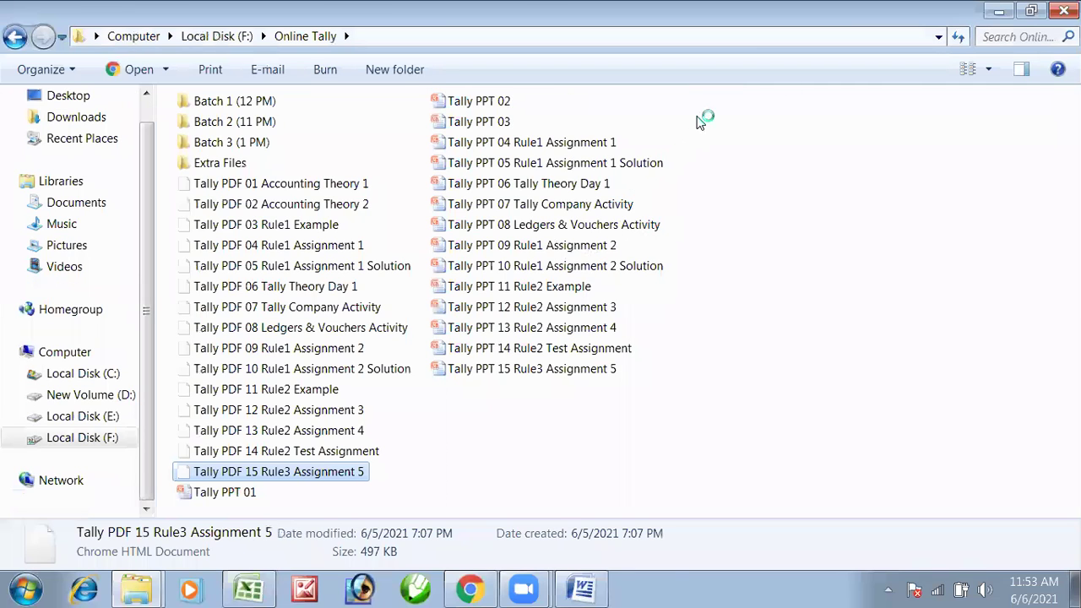
pyautogui.press('super+d')
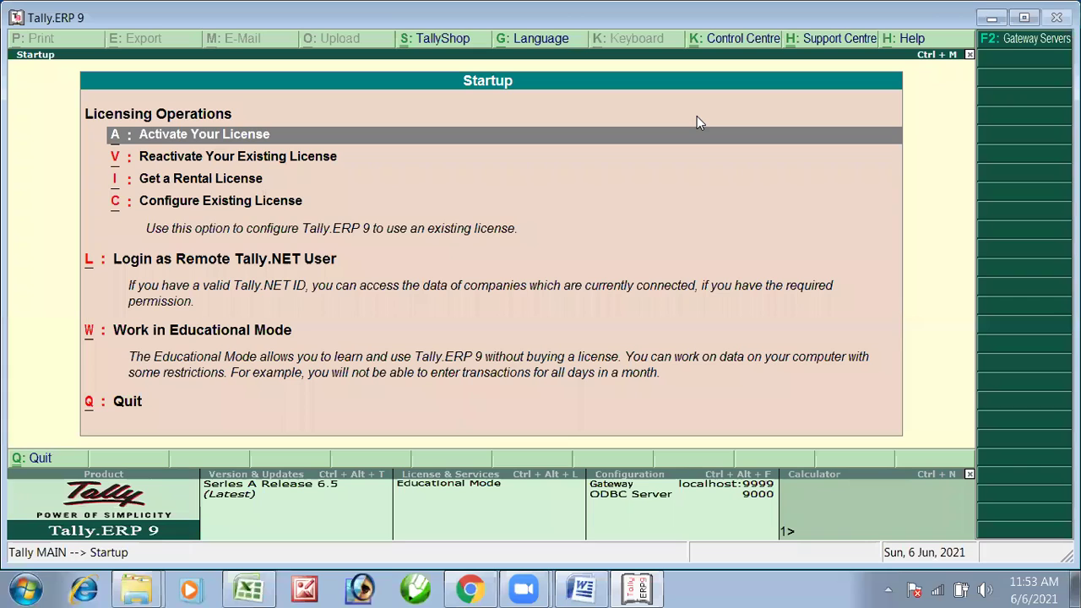
pyautogui.press('w')
pyautogui.click(223, 336)
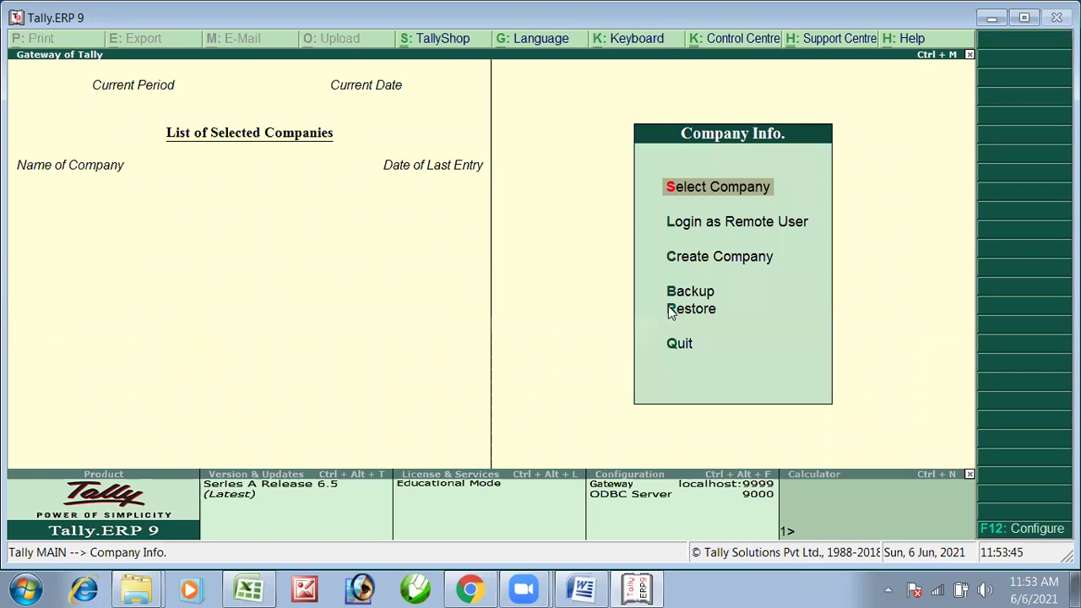
# Step: Start creating a new company and name it "2021 Assignment 05"
pyautogui.moveTo(769, 272); pyautogui.dragTo(627, 260)
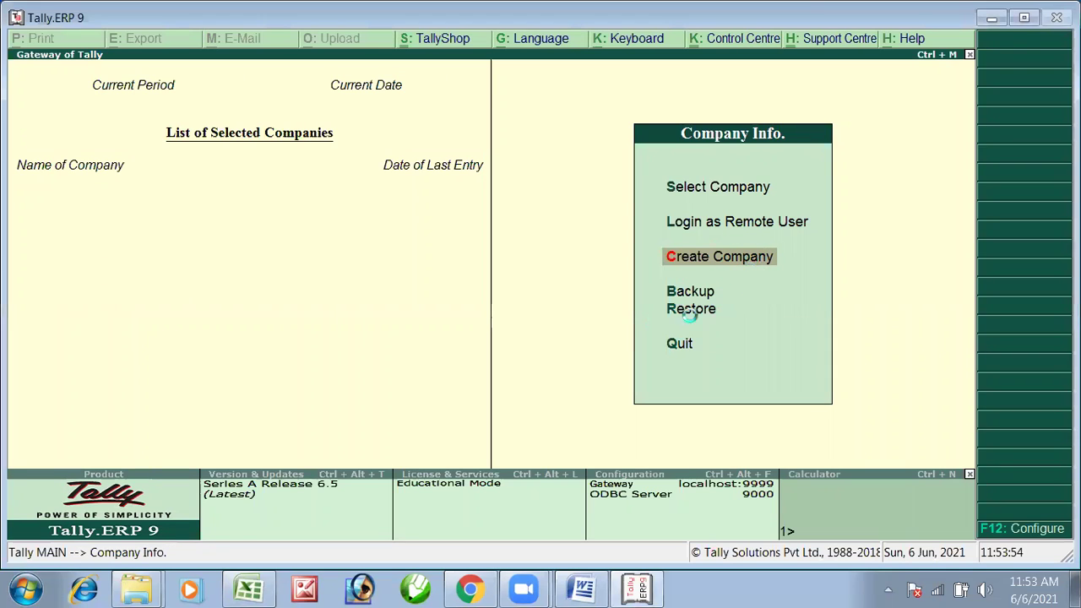
pyautogui.press('Return')
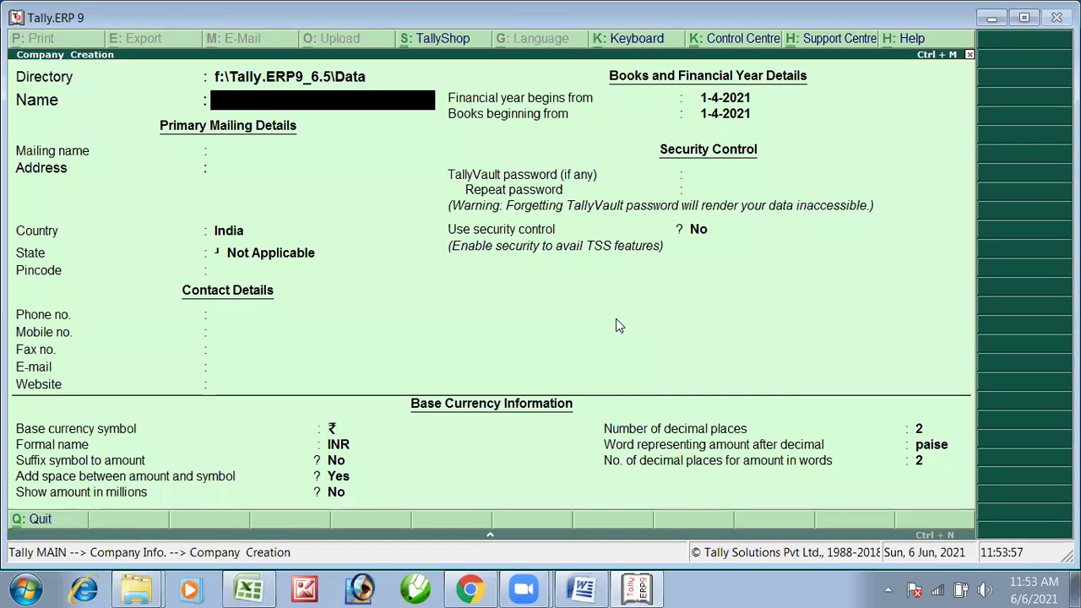
pyautogui.write('2021 Assignmewnt')
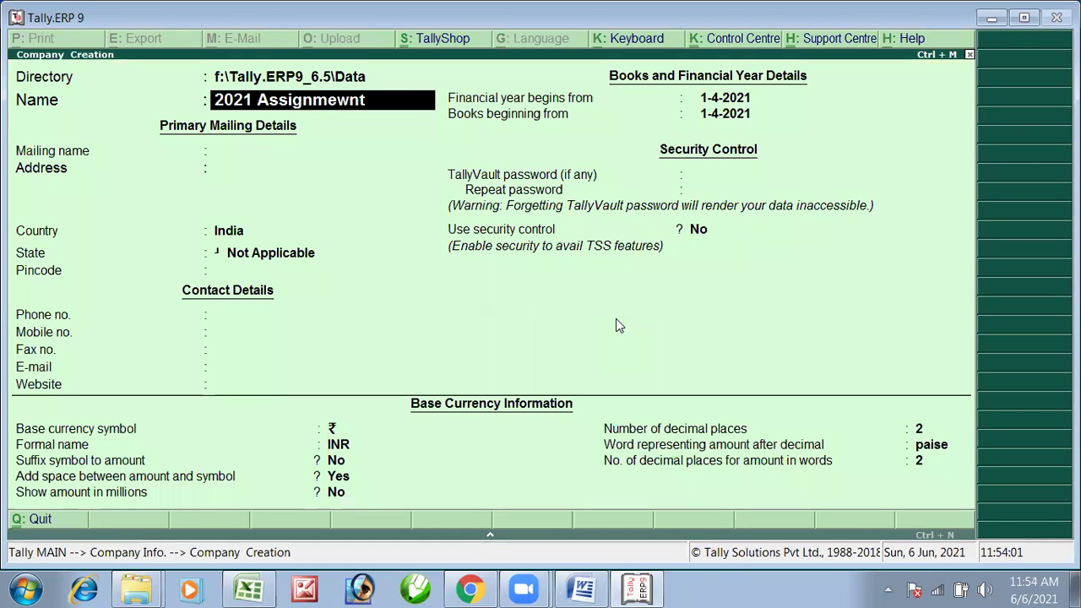
pyautogui.press('BackSpace')
pyautogui.press('BackSpace')
pyautogui.press('BackSpace')
pyautogui.write('n')
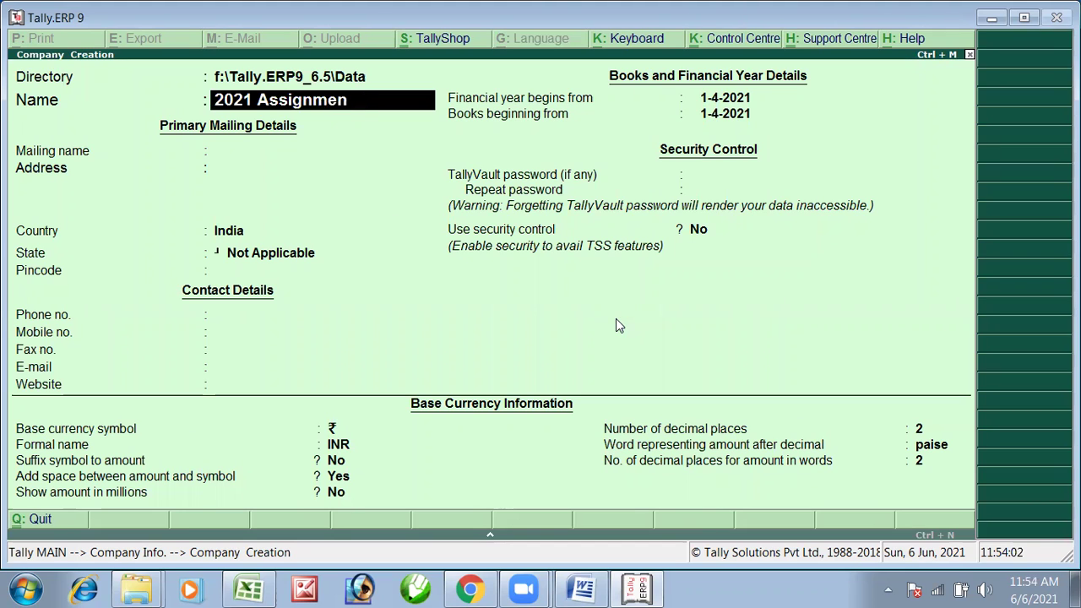
pyautogui.write('t 05')
# Step: Keep the default mailing name and country, set the state to Uttar Pradesh, and leave the address and contact details blank
pyautogui.press('Return')
pyautogui.press('Return')
pyautogui.press('Return')
pyautogui.press('Return')
pyautogui.write('U')
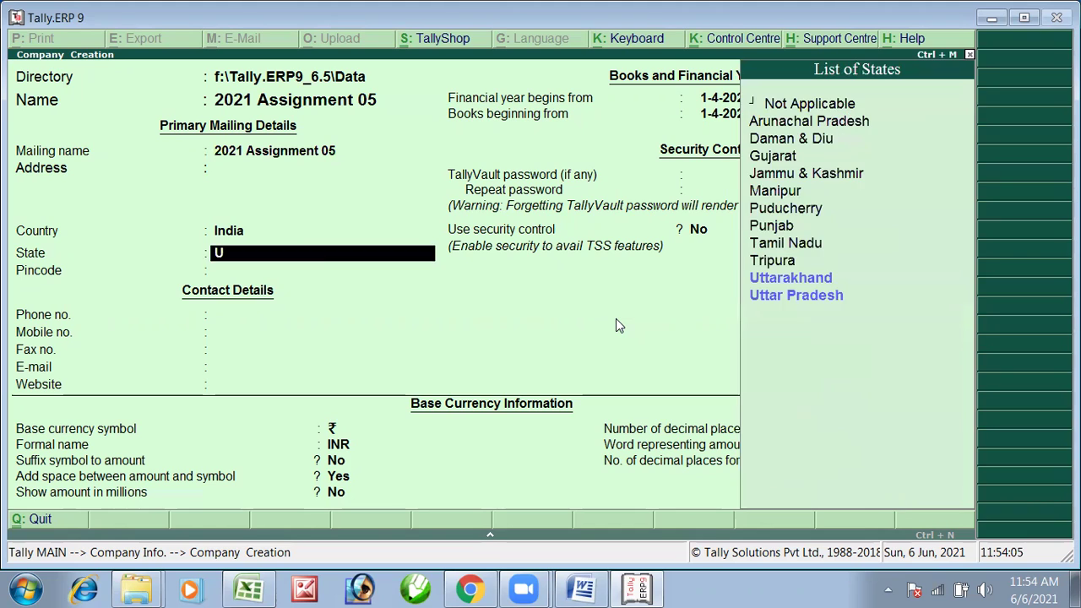
pyautogui.press('Down')
pyautogui.press('Return')
pyautogui.press('Return')
pyautogui.press('Return')
pyautogui.press('Return')
pyautogui.press('Return')
pyautogui.press('Return')
pyautogui.press('Return')
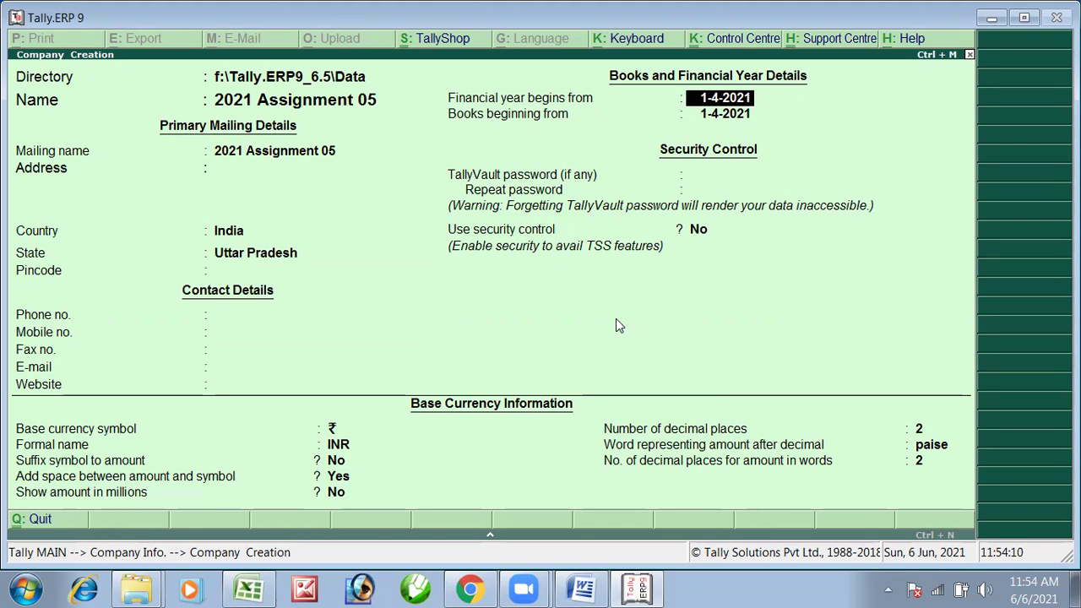
# Step: Keep the 1-4-2021 financial year, security and currency defaults, and accept the company creation
pyautogui.press('Return')
pyautogui.press('Return')
pyautogui.press('Return')
pyautogui.press('Return')
pyautogui.press('Return')
pyautogui.press('Return')
pyautogui.press('Return')
pyautogui.press('Return')
pyautogui.press('Return')
pyautogui.press('Return')
pyautogui.press('Return')
pyautogui.press('Return')
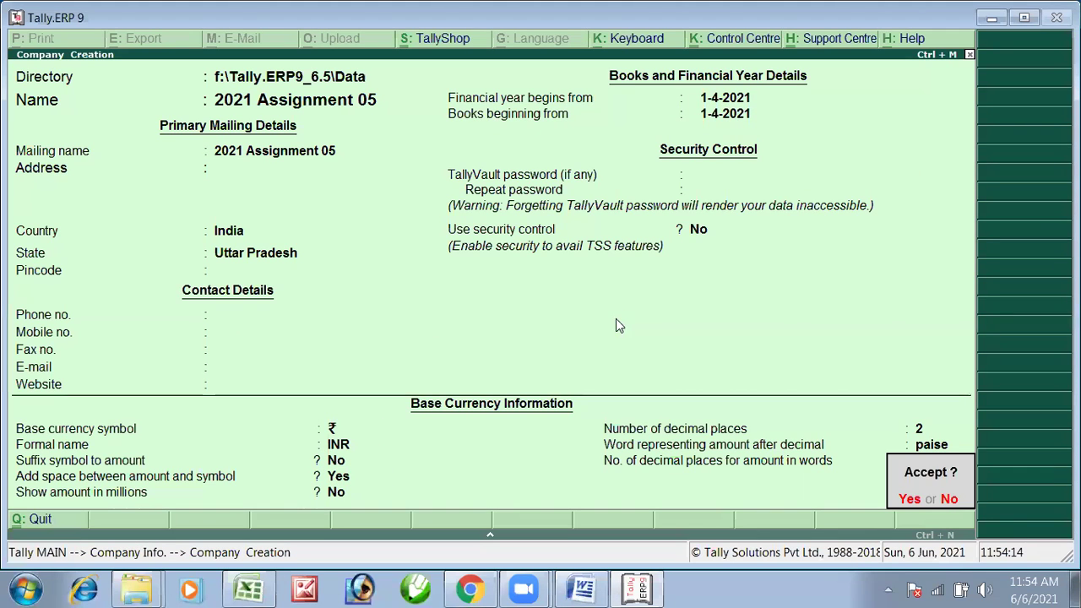
pyautogui.press('Return')
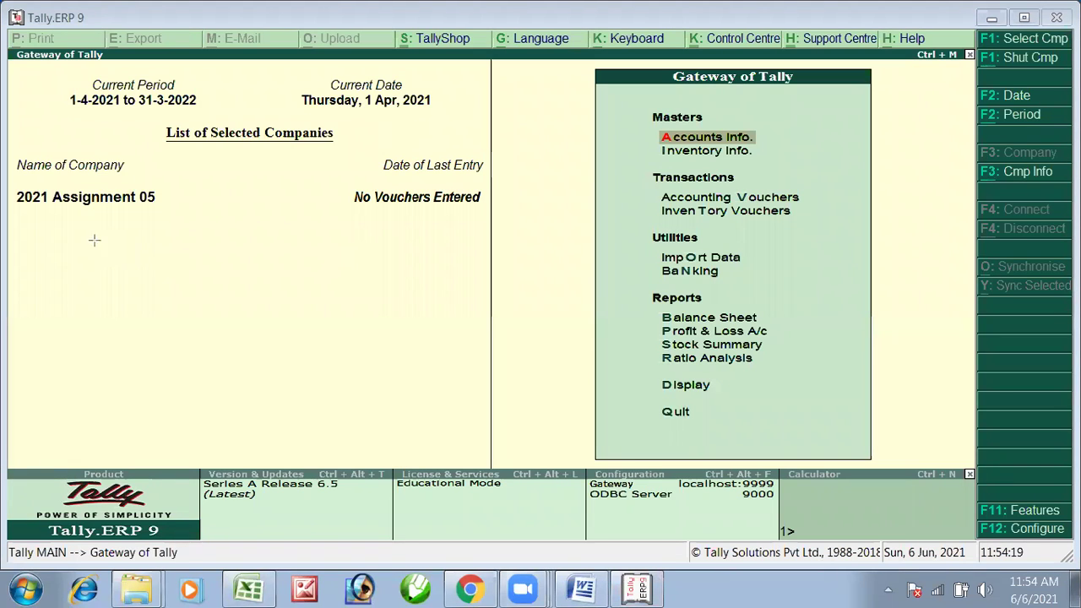
pyautogui.moveTo(9, 179)
pyautogui.mouseDown()
pyautogui.moveTo(535, 220)
pyautogui.moveTo(529, 227)
pyautogui.mouseUp()
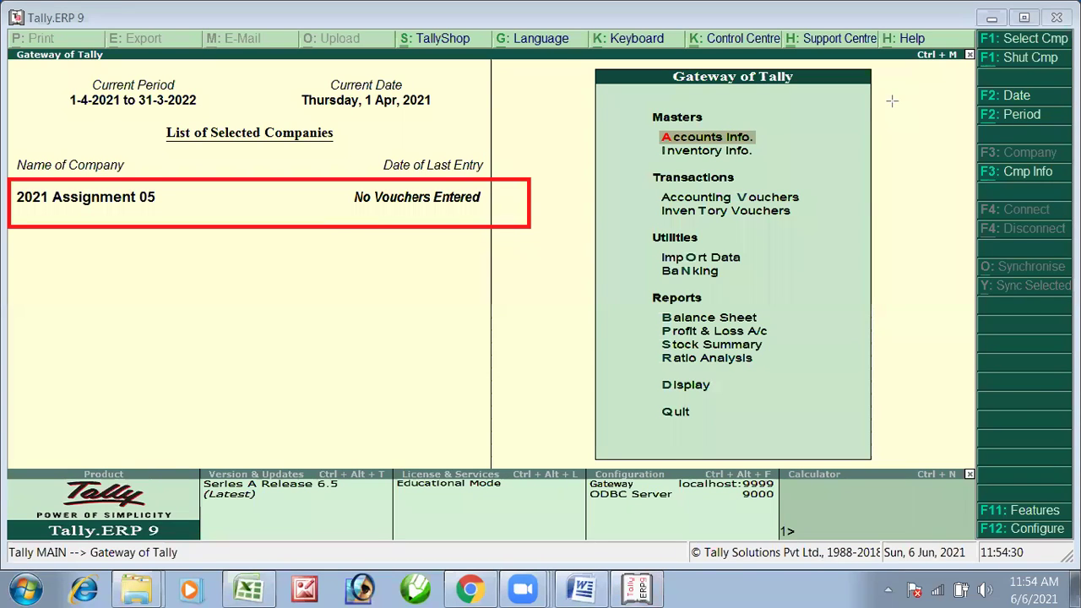
pyautogui.moveTo(621, 124); pyautogui.dragTo(802, 147)
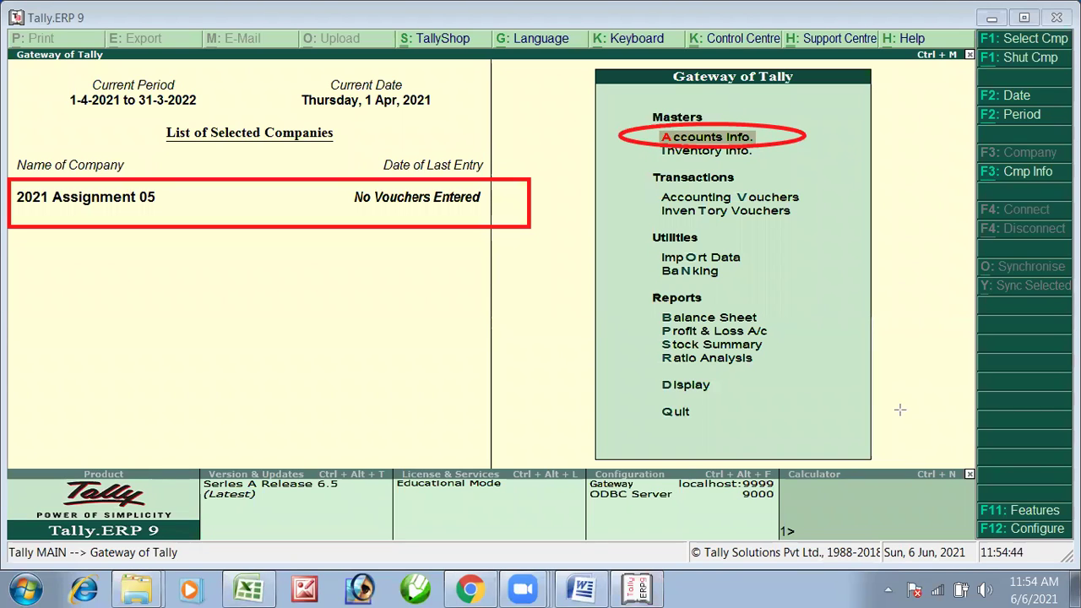
pyautogui.press('e')
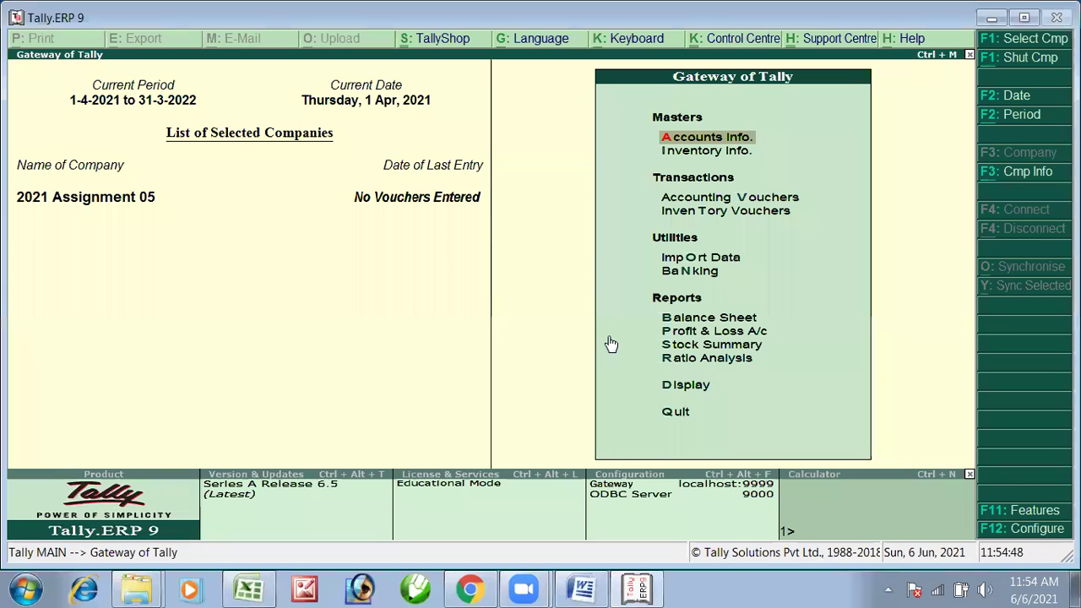
# Step: Go to the ledger masters under Accounts Info., view the list of existing ledgers and close it
pyautogui.click(726, 141)
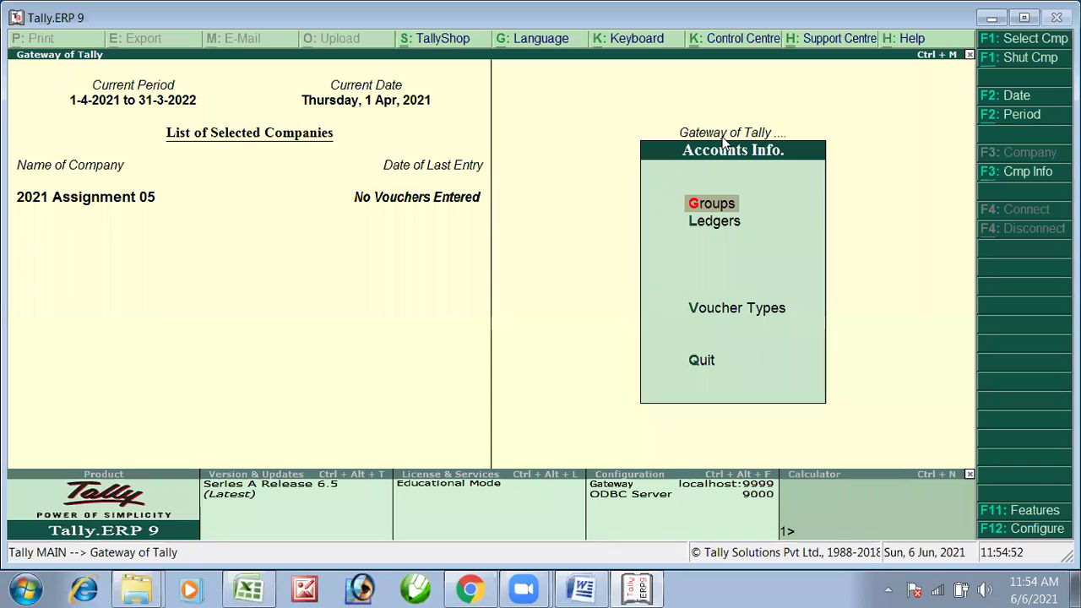
pyautogui.click(704, 222)
pyautogui.click(705, 258)
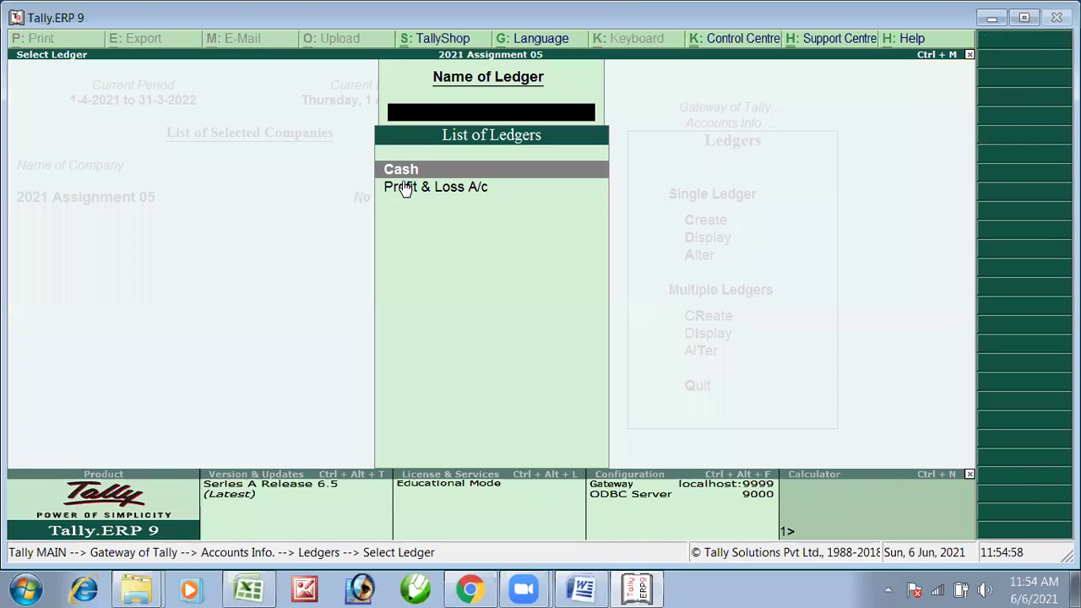
pyautogui.press('Escape')
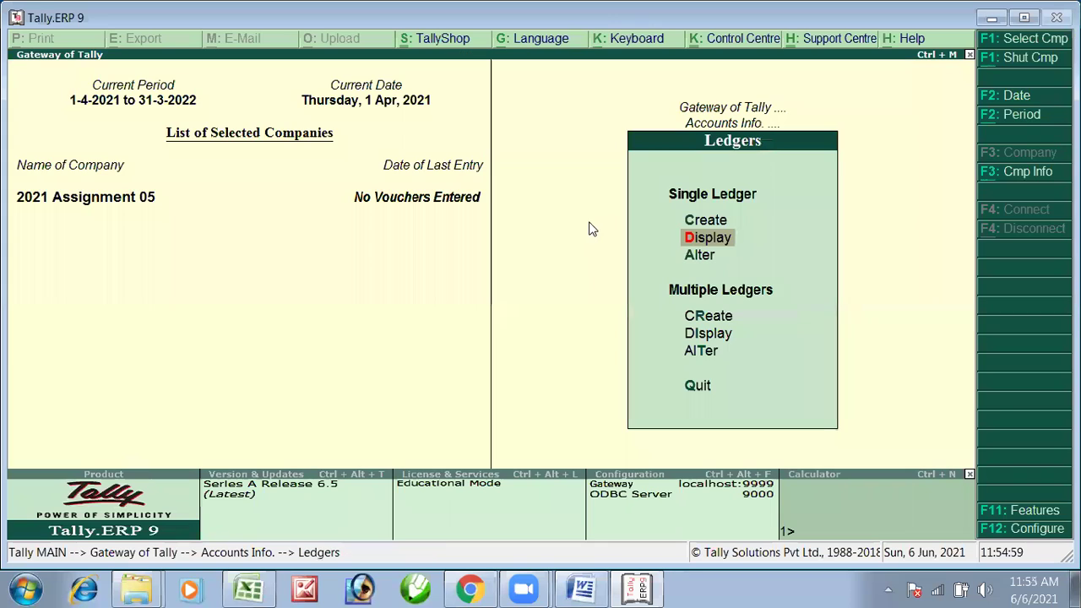
# Step: Open the single-ledger creation form and look up the Telephone Bill A/c entry in the Excel ledger and group list
pyautogui.click(706, 221)
pyautogui.hotkey('alt', 'Tab')
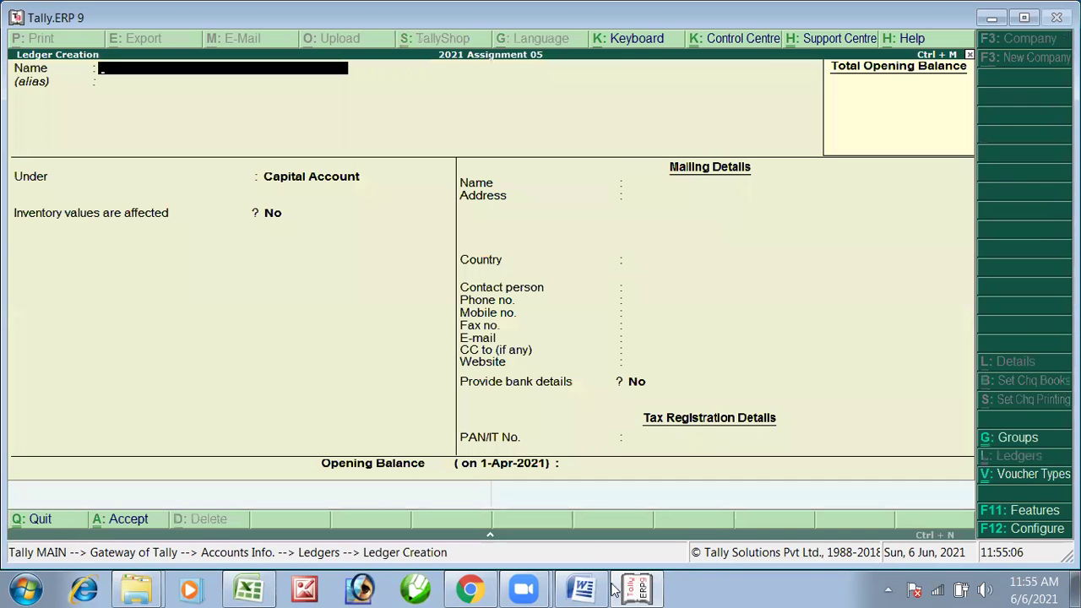
pyautogui.hotkey('alt', 'Tab')
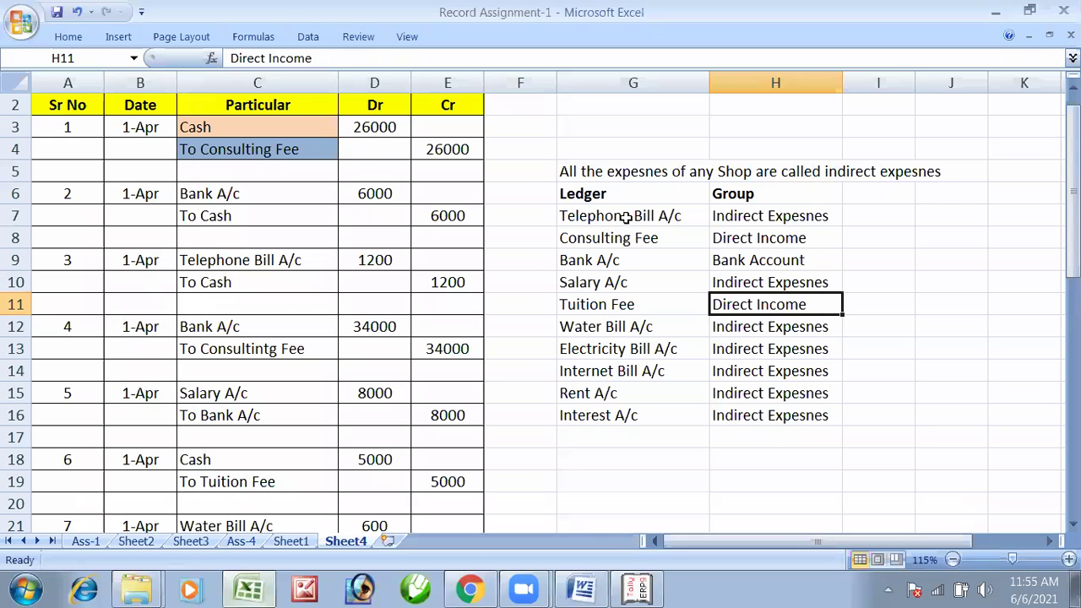
pyautogui.press('Left')
pyautogui.press('Up')
pyautogui.press('Up')
pyautogui.press('Up')
pyautogui.press('Up')
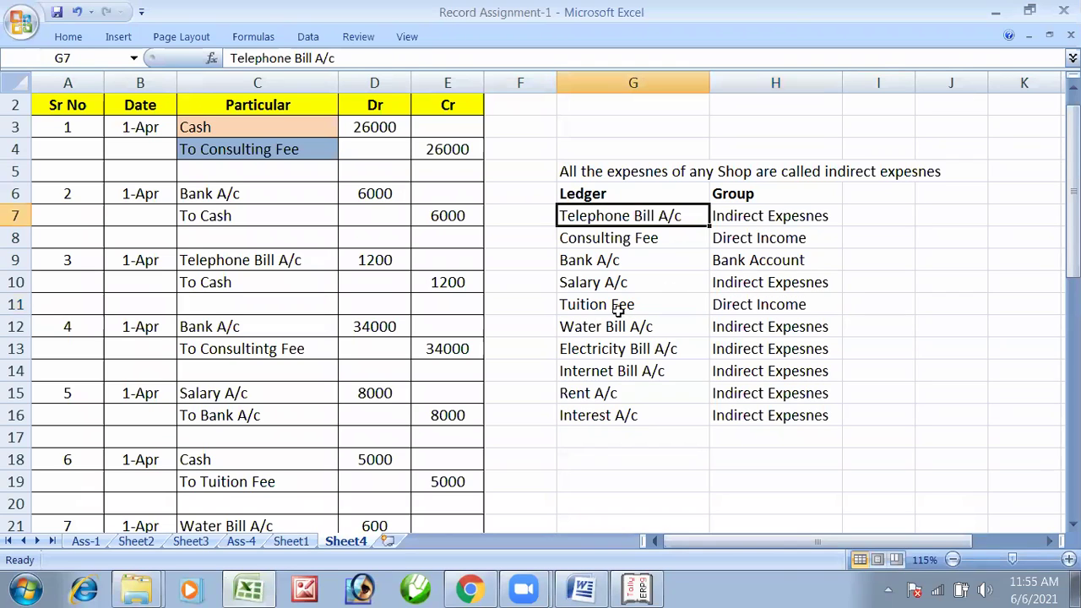
pyautogui.press('Down')
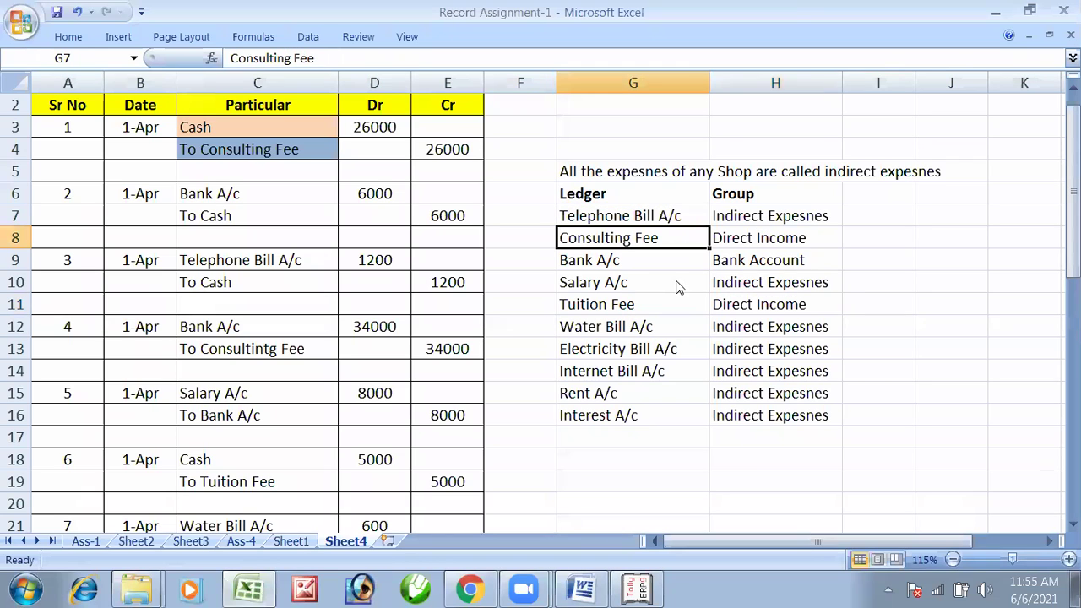
# Step: Back in Tally.ERP 9, name the new ledger "Telephone Bill A/c" and place it under Indirect Expenses
pyautogui.hotkey('alt', 'Tab')
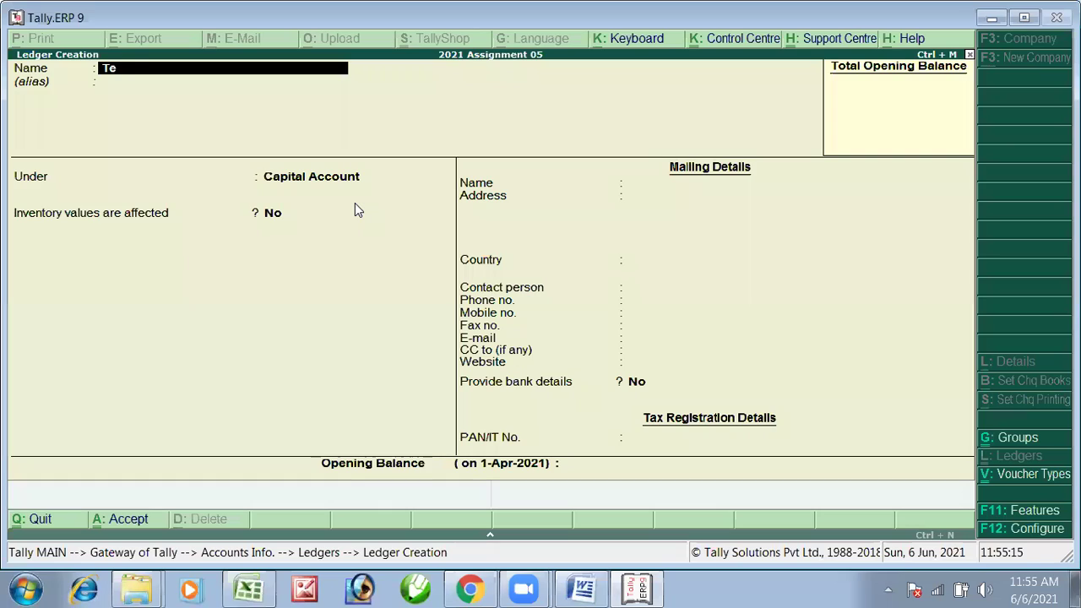
pyautogui.write('lephone Bill A/c')
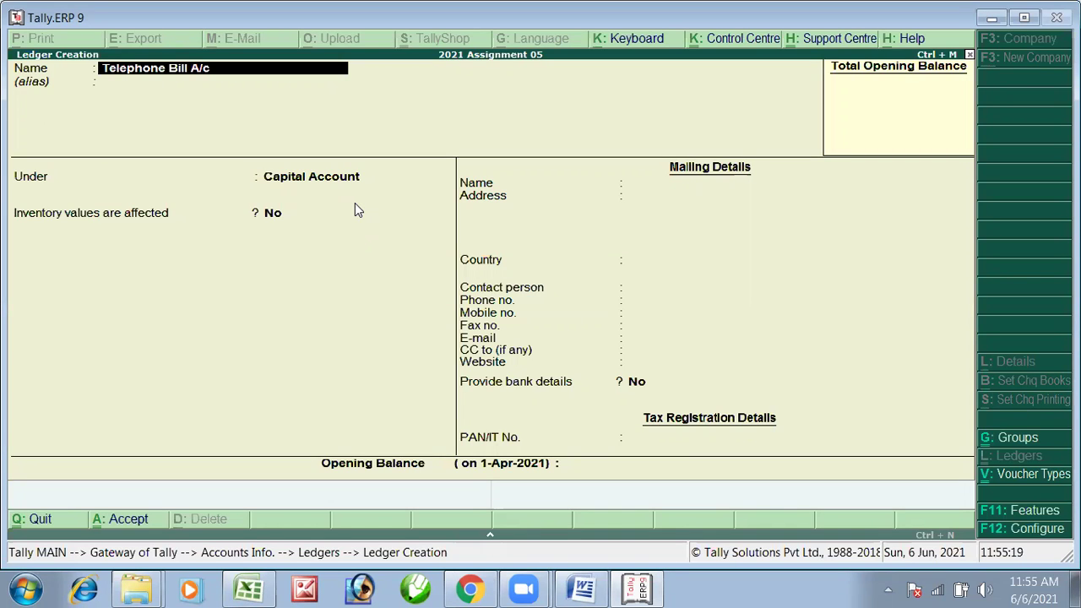
pyautogui.press('Return')
pyautogui.press('Return')
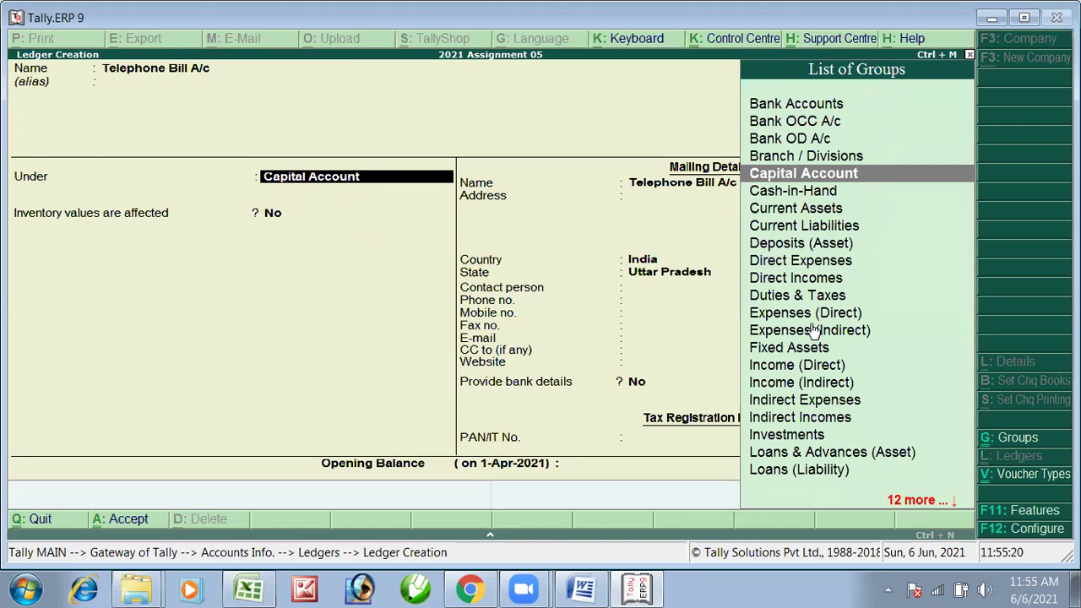
pyautogui.write('i')
pyautogui.press('Down')
pyautogui.press('Down')
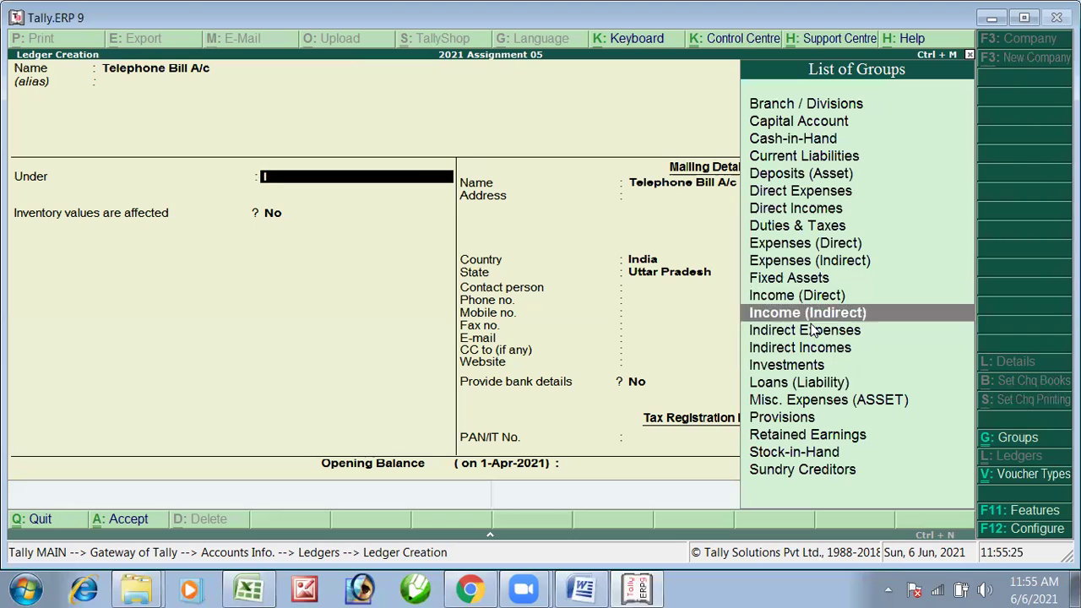
pyautogui.click(811, 330)
pyautogui.press('Return')
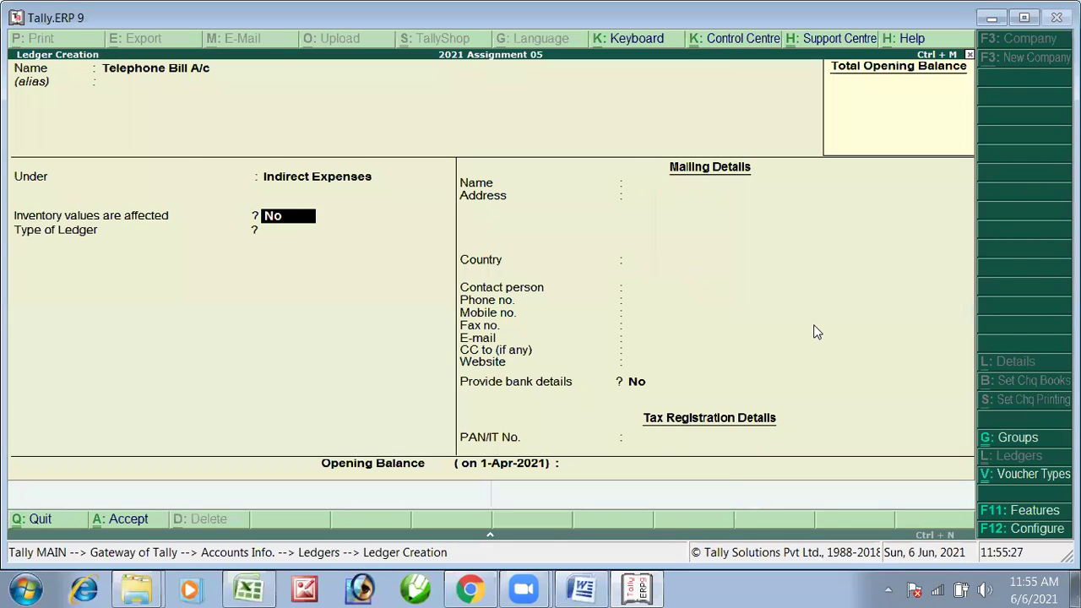
# Step: Keep inventory values at No and ledger type Not Applicable, leave the opening balance blank, and accept the ledger
pyautogui.press('Return')
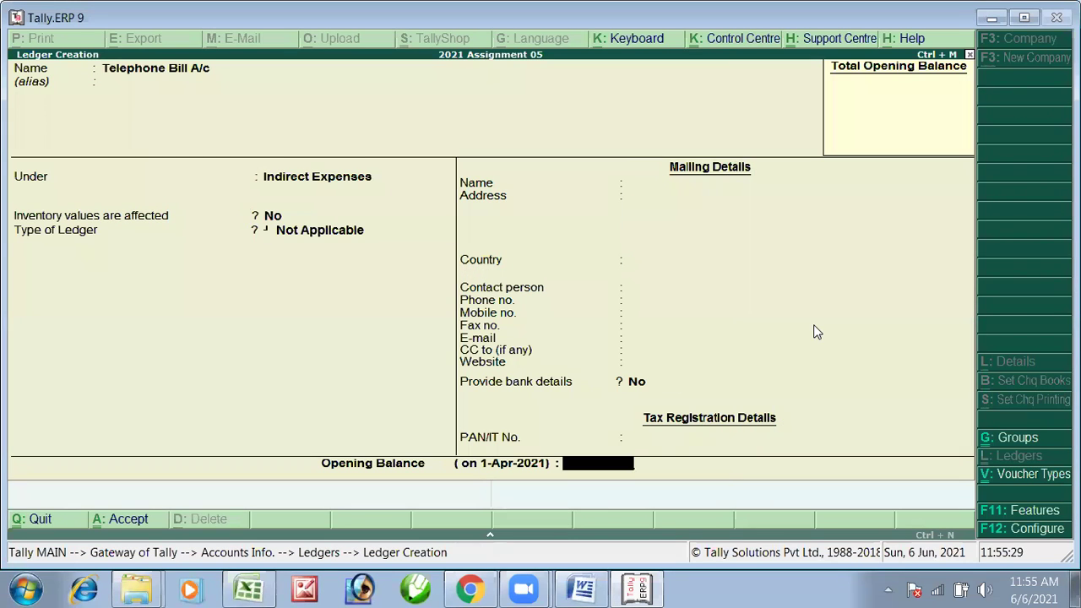
pyautogui.press('Return')
pyautogui.press('Return')
pyautogui.press('Return')
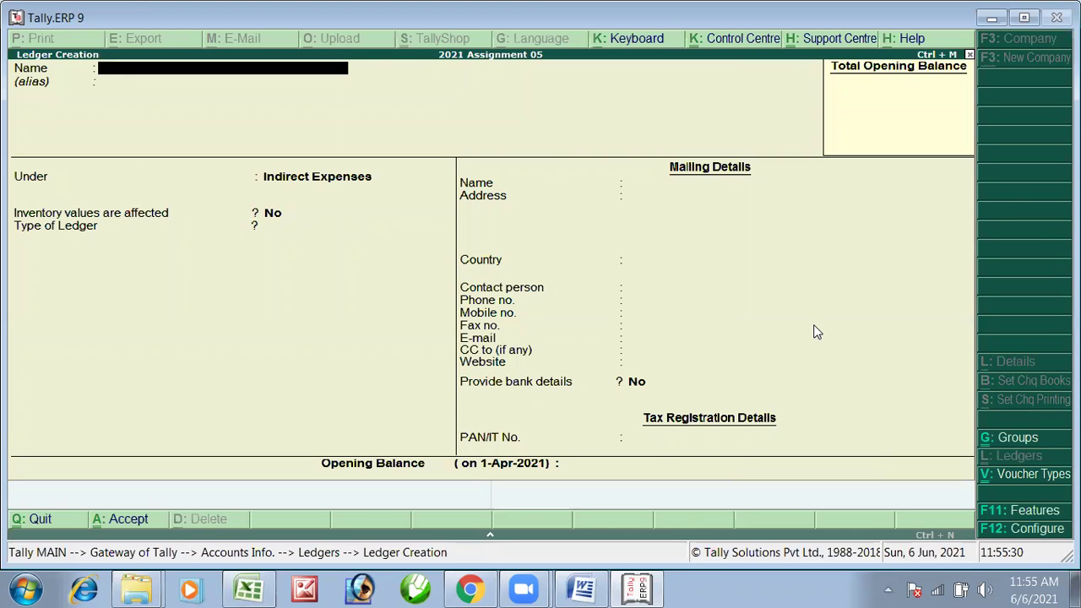
# Step: Switch to Excel and check the Consulting Fee ledger and its group in the list
pyautogui.hotkey('alt', 'Tab')
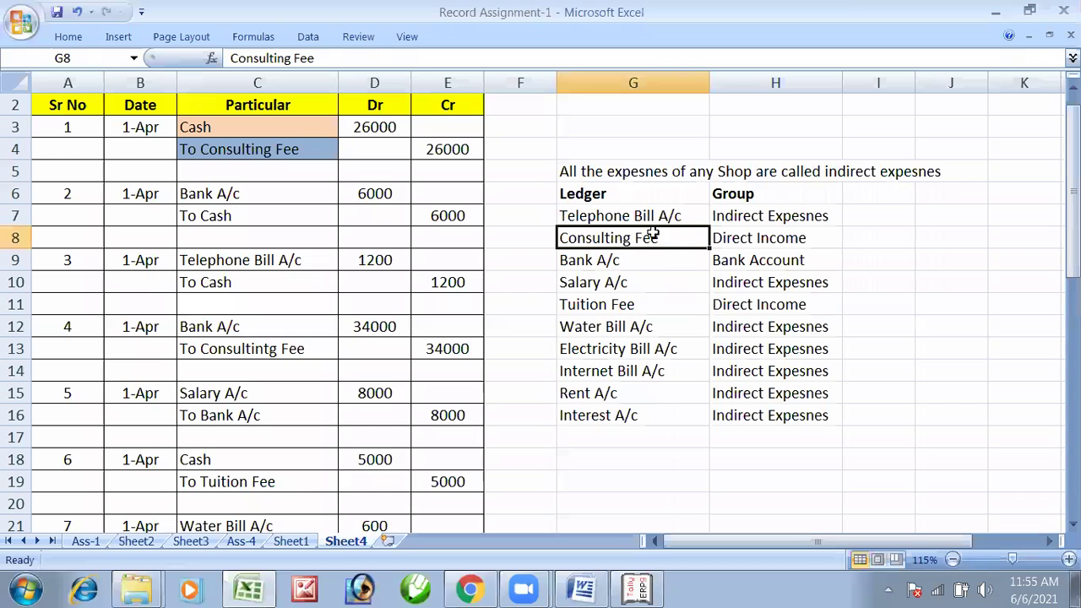
pyautogui.click(725, 215)
pyautogui.click(595, 240)
pyautogui.hotkey('alt', 'Tab')
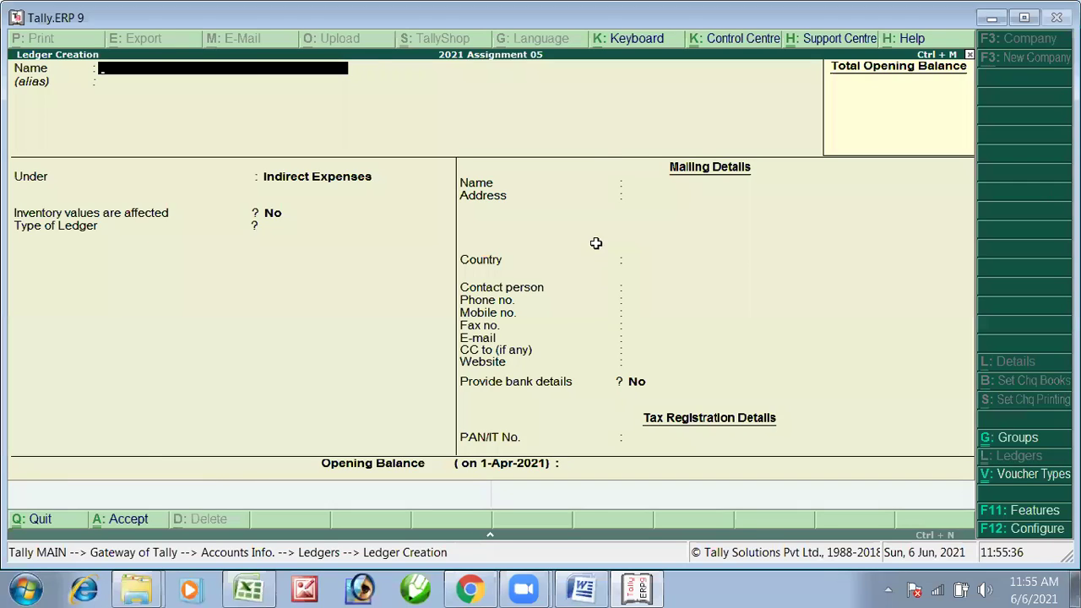
pyautogui.hotkey('alt', 'Tab')
pyautogui.click(738, 242)
# Step: Switch back to Tally.ERP 9 and name the next ledger "Consulting Fee"
pyautogui.hotkey('alt', 'Tab')
pyautogui.write('C')
pyautogui.write('onsulrtoi')
pyautogui.press('BackSpace')
pyautogui.press('BackSpace')
pyautogui.press('BackSpace')
pyautogui.press('BackSpace')
pyautogui.write('t')
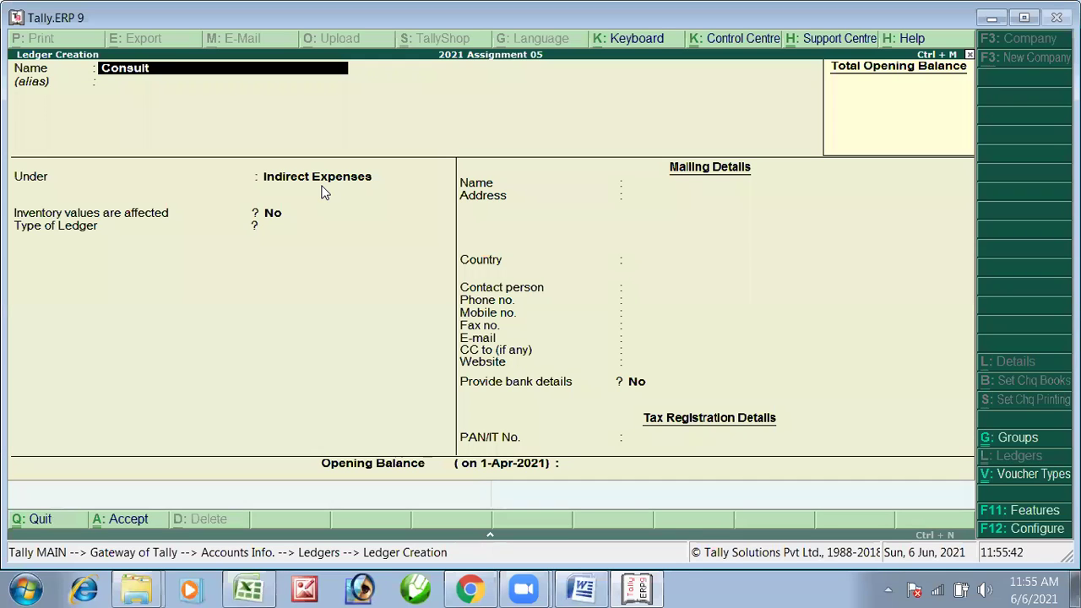
pyautogui.write('ing Fee')
# Step: Place the Consulting Fee ledger under Direct Incomes, keep the remaining defaults with no opening balance, and accept it
pyautogui.press('Return')
pyautogui.write('Dire')
pyautogui.press('Down')
pyautogui.press('Return')
pyautogui.press('Return')
pyautogui.press('Return')
pyautogui.press('Return')
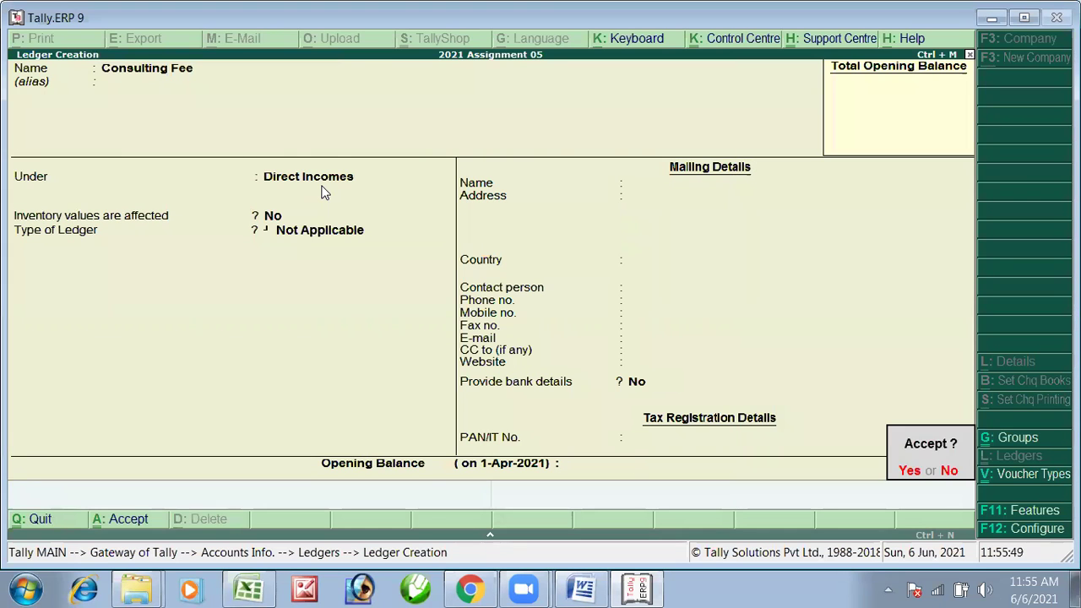
pyautogui.press('Return')
# Step: Review the Excel journal entries and ledger list, checking the group listed for Bank A/c
pyautogui.hotkey('alt', 'Tab')
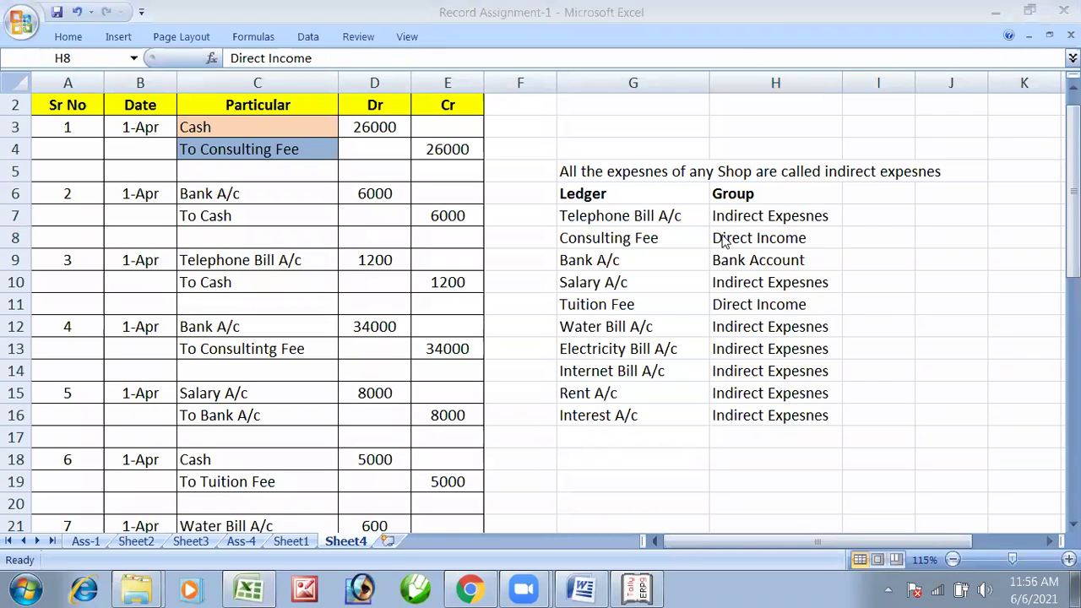
pyautogui.click(650, 258)
pyautogui.click(731, 279)
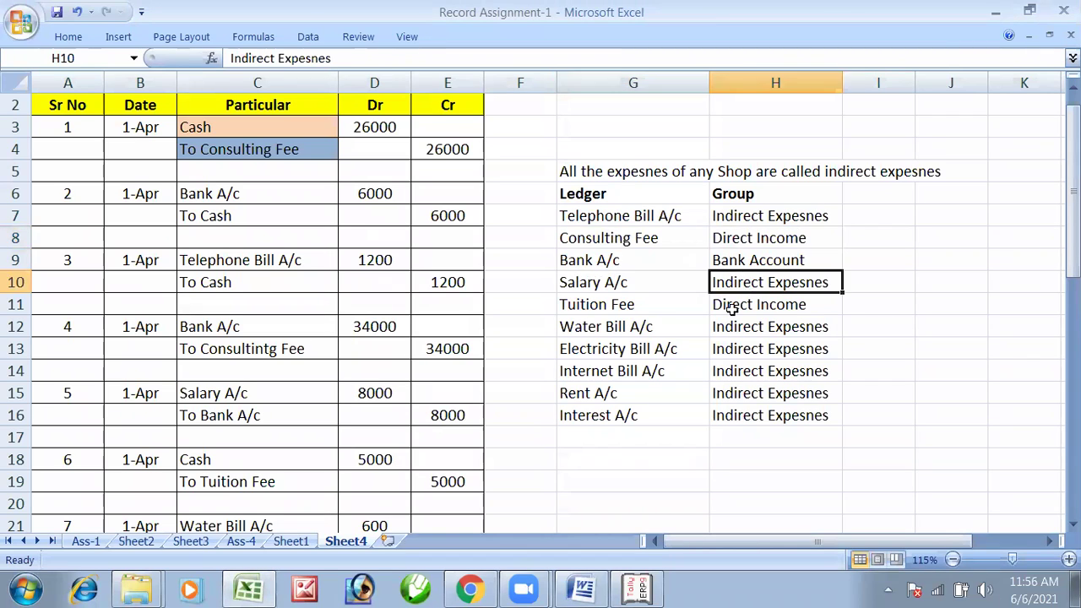
pyautogui.click(609, 263)
pyautogui.click(784, 260)
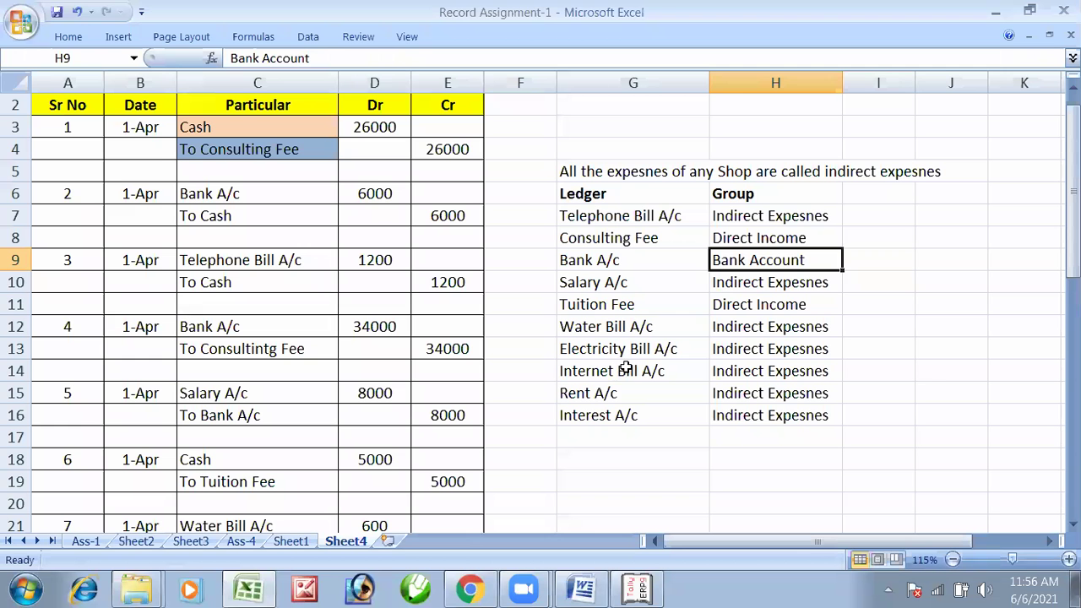
pyautogui.click(622, 366)
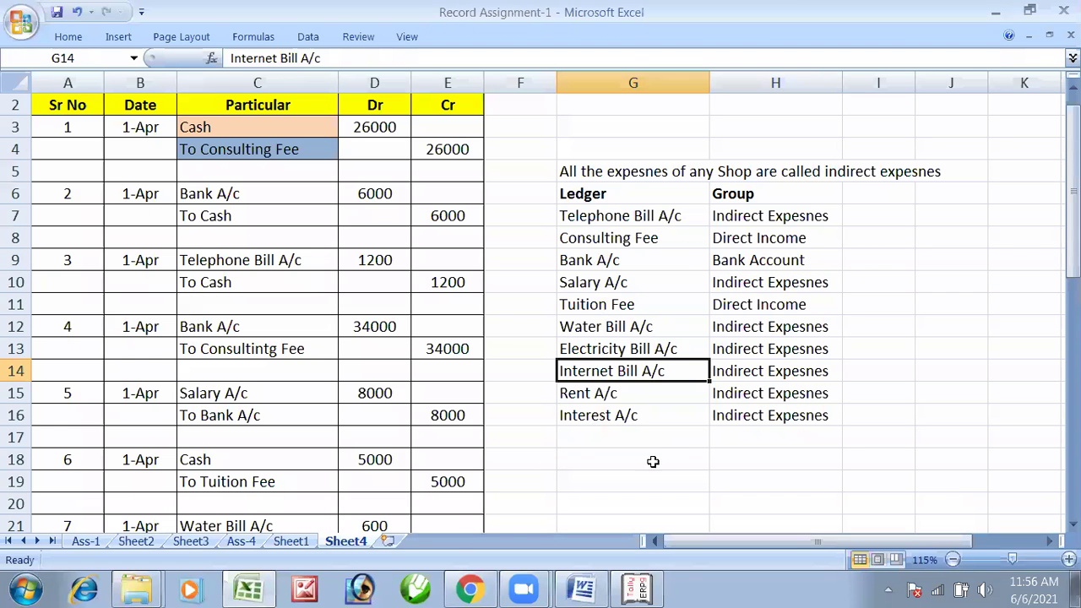
pyautogui.moveTo(621, 216); pyautogui.dragTo(616, 415)
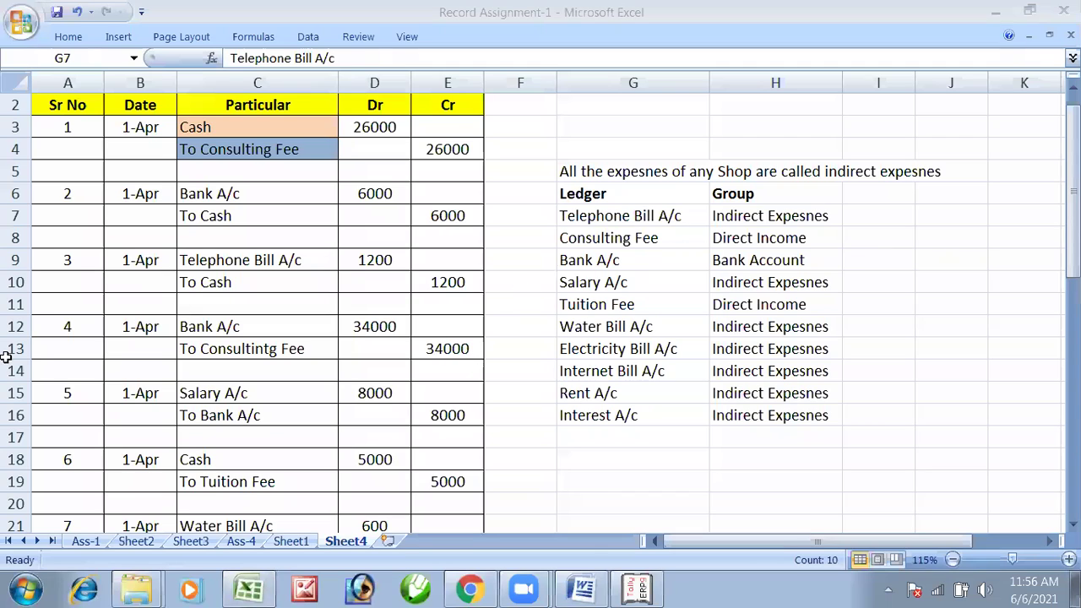
pyautogui.moveTo(447, 349); pyautogui.dragTo(68, 349)
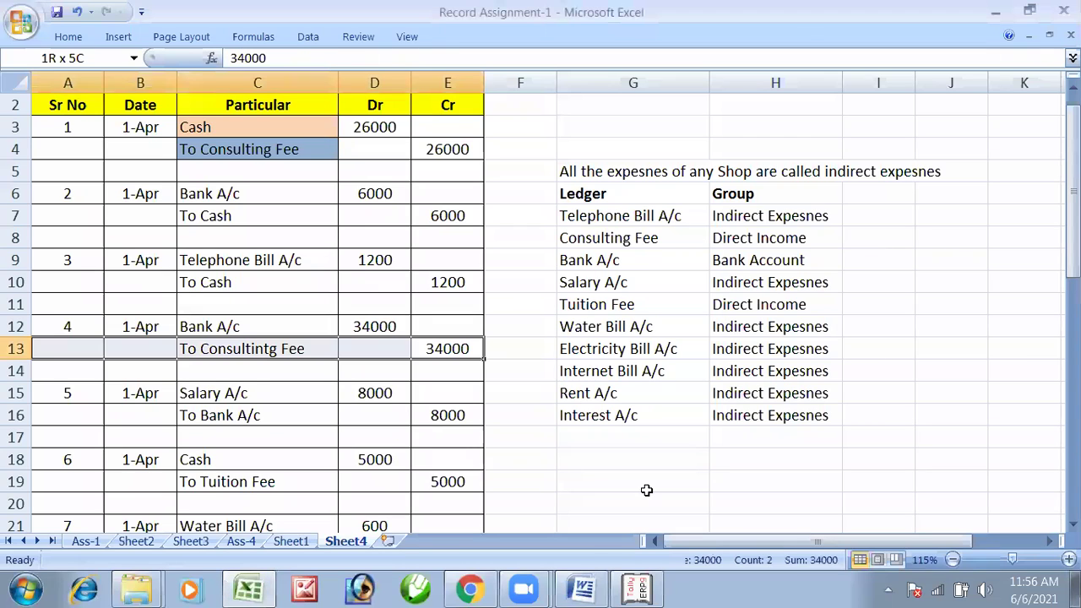
pyautogui.click(257, 282)
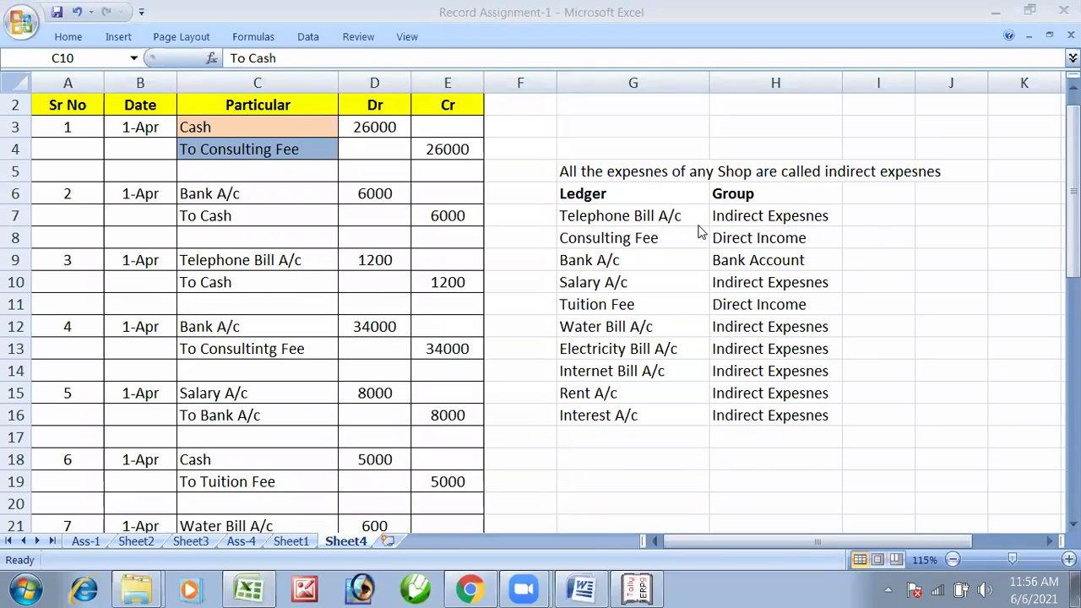
pyautogui.click(602, 262)
pyautogui.click(747, 262)
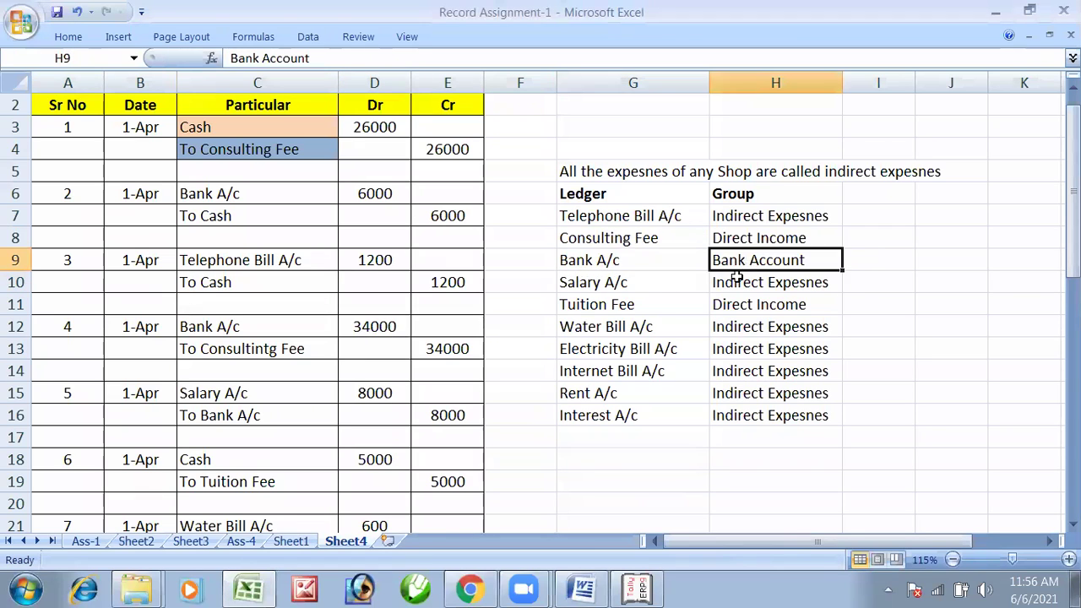
# Step: Return to Tally.ERP 9, name the next ledger "Bank A/c" and place it under Bank Accounts
pyautogui.hotkey('alt', 'Tab')
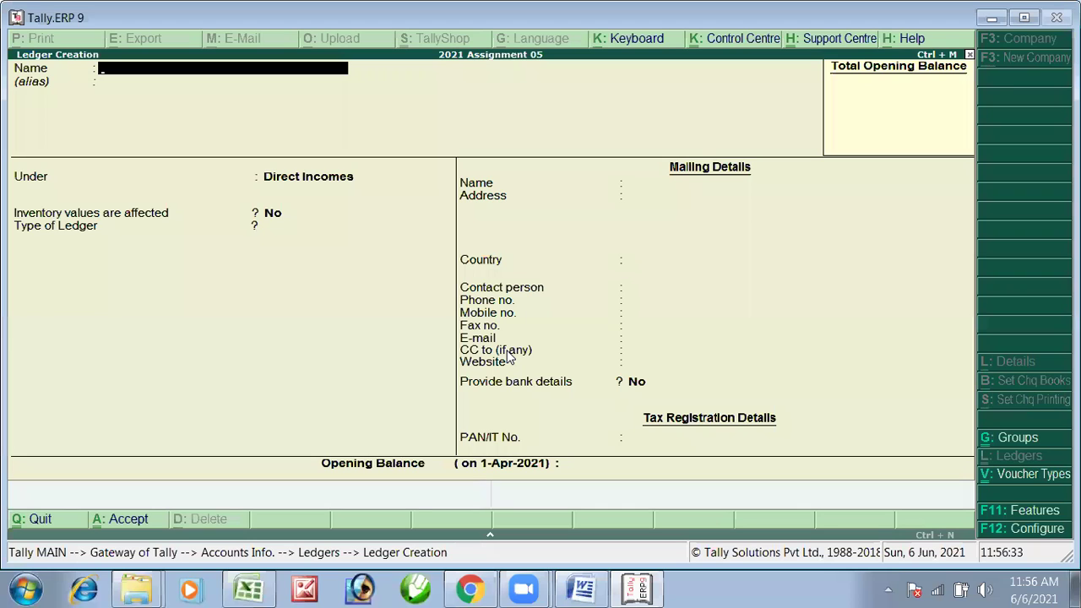
pyautogui.write('Bank A/c')
pyautogui.press('Return')
pyautogui.press('Return')
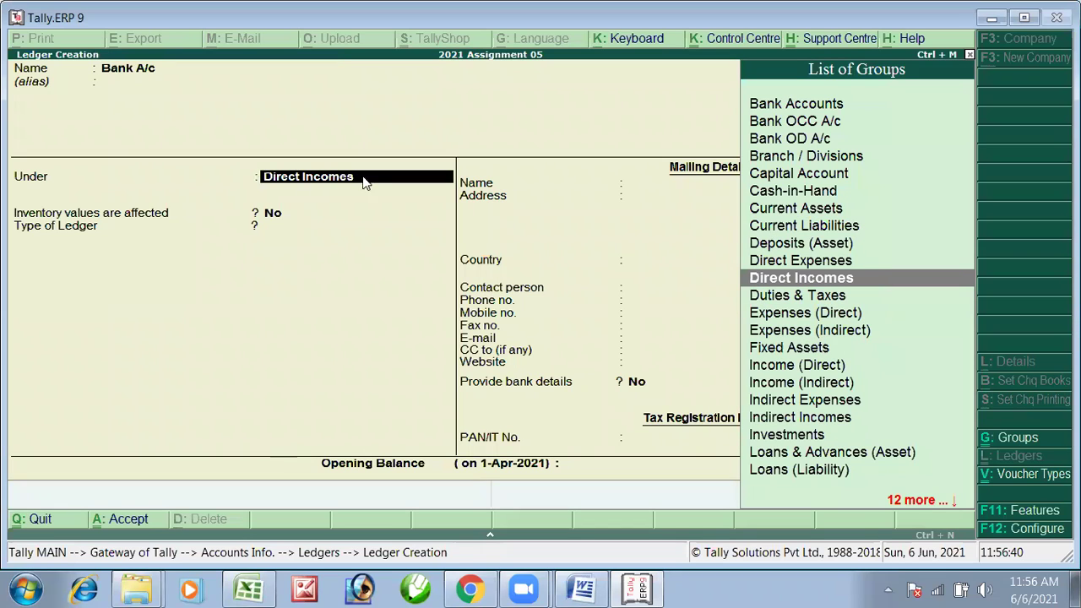
pyautogui.click(809, 107)
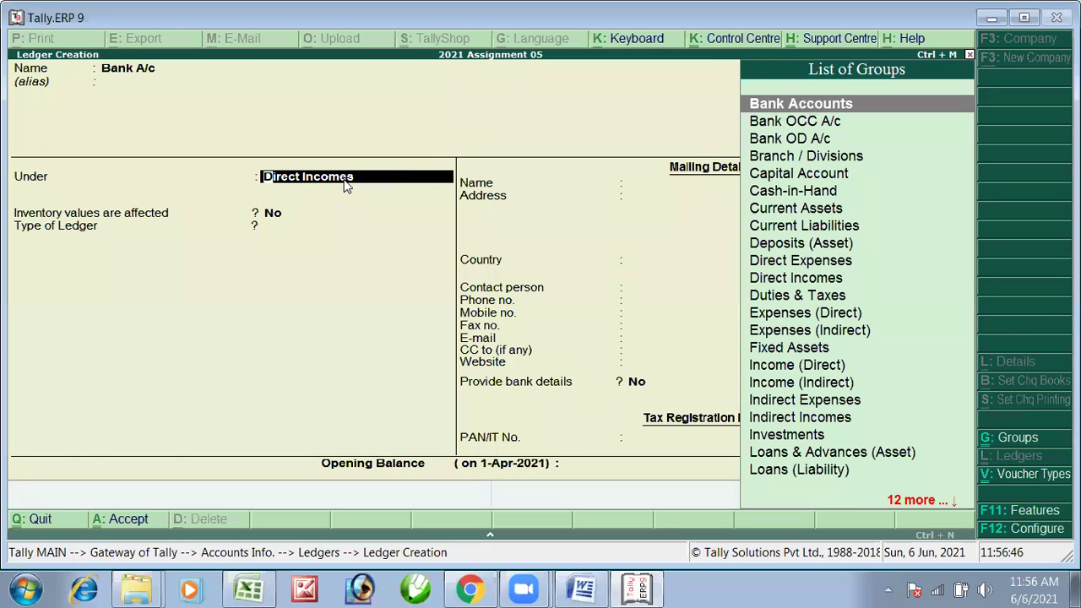
pyautogui.press('Return')
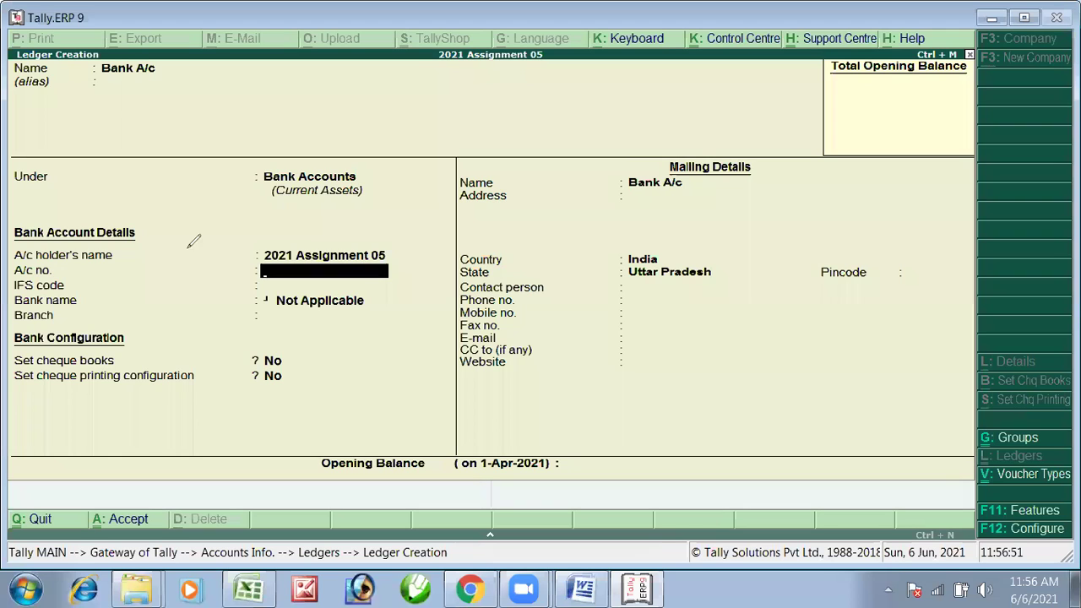
pyautogui.moveTo(147, 27); pyautogui.dragTo(151, 125)
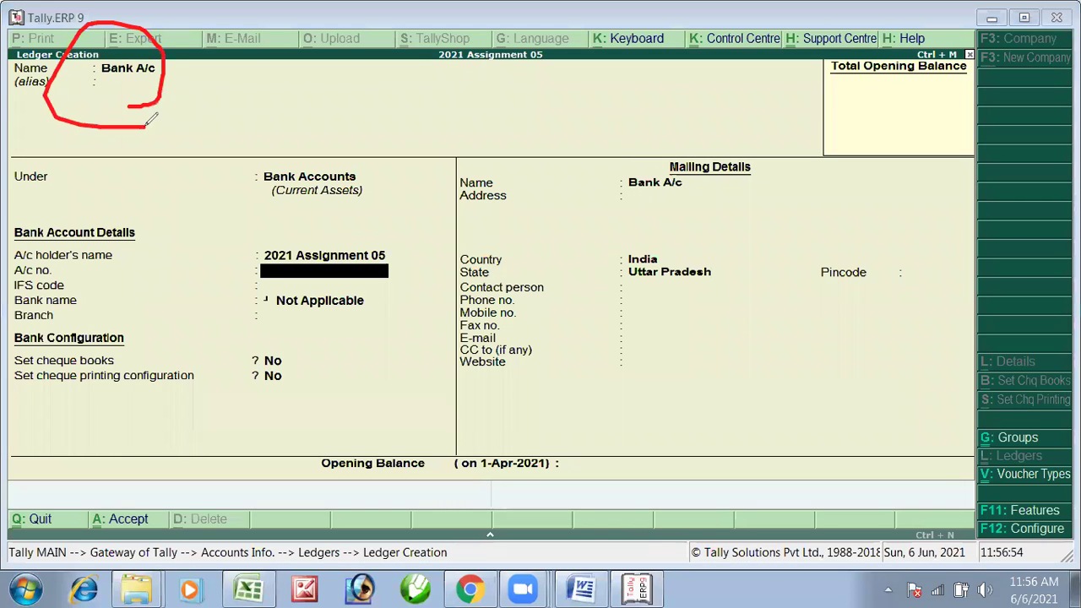
pyautogui.moveTo(146, 84)
pyautogui.mouseDown()
pyautogui.moveTo(346, 164)
pyautogui.moveTo(294, 192)
pyautogui.moveTo(380, 183)
pyautogui.mouseUp()
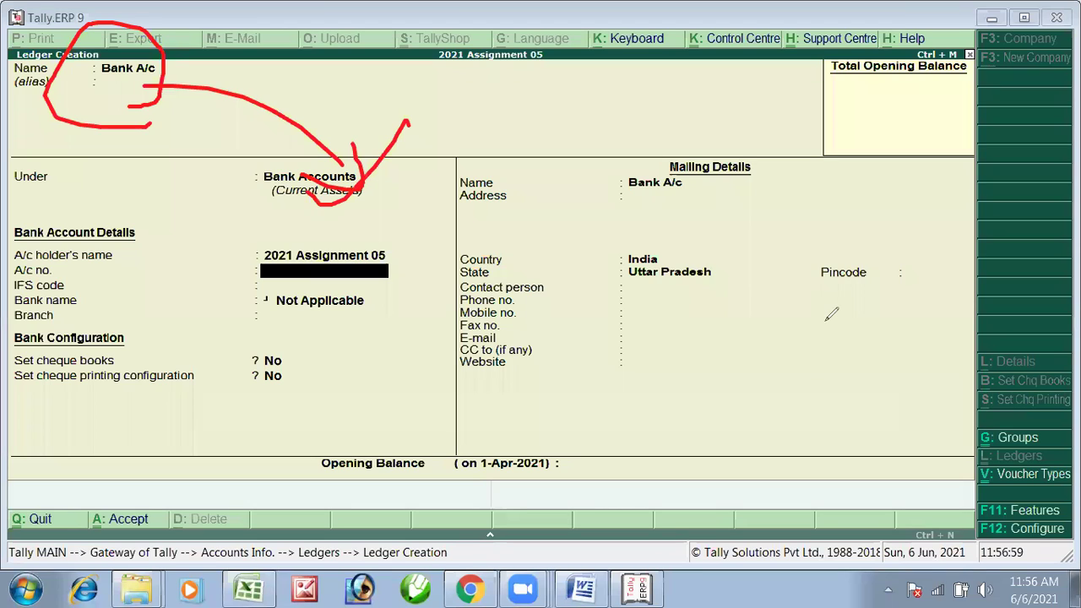
pyautogui.press('e')
pyautogui.press('Escape')
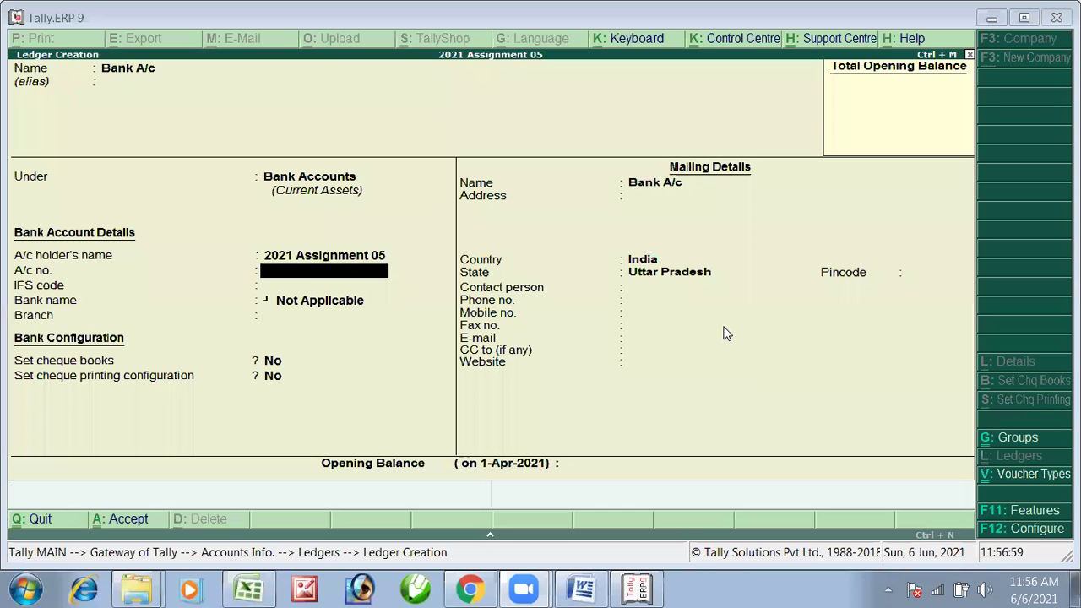
# Step: Accept the Bank A/c ledger with blank bank account details, and check the group of Salary A/c in the Excel list
pyautogui.press('Return')
pyautogui.press('Return')
pyautogui.hotkey('alt', 'Tab')
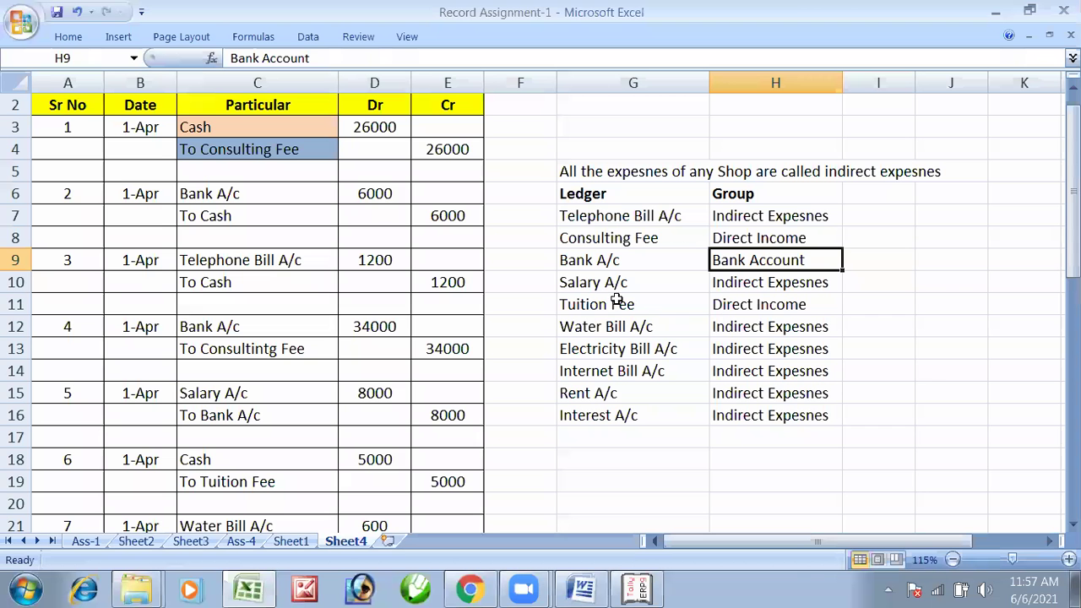
pyautogui.click(731, 282)
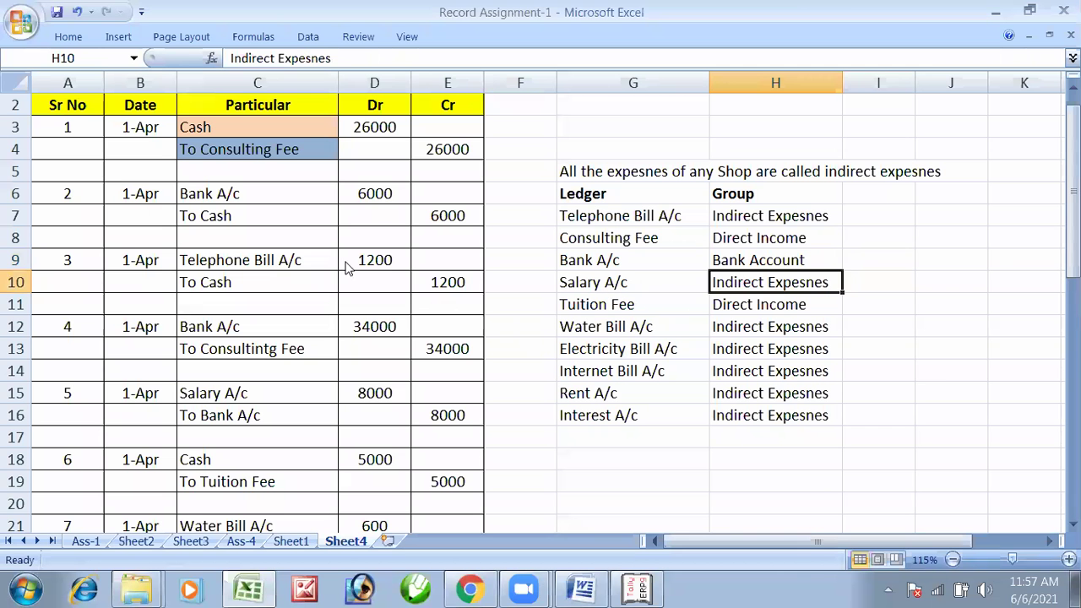
# Step: Switch to Tally.ERP 9, name the new ledger "Salary A/c" and place it under Indirect Expenses
pyautogui.hotkey('alt', 'Tab')
pyautogui.write('Salary')
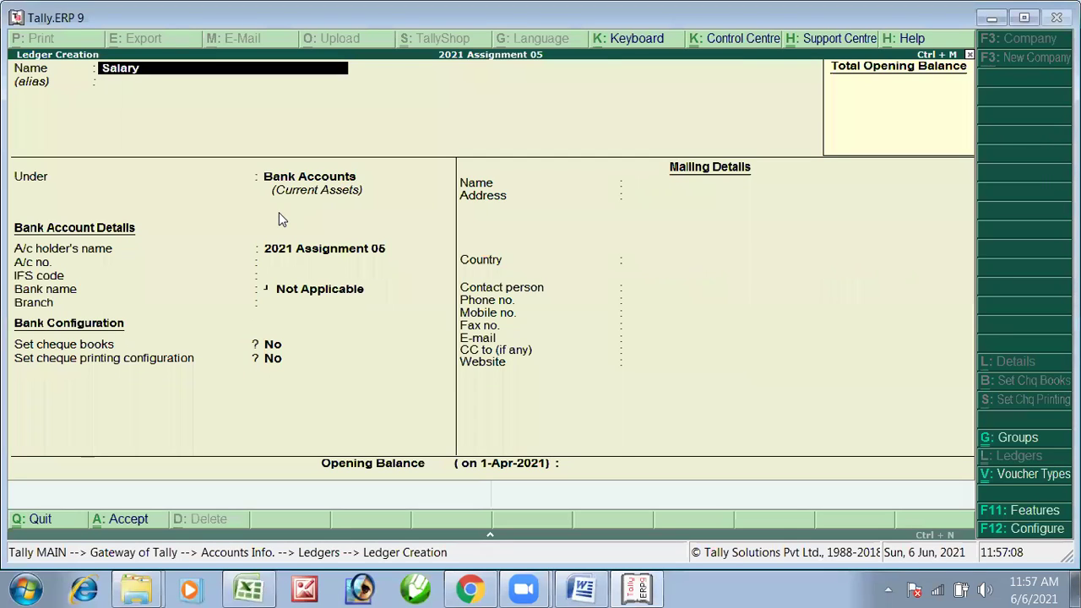
pyautogui.write(' A/c')
pyautogui.press('Return')
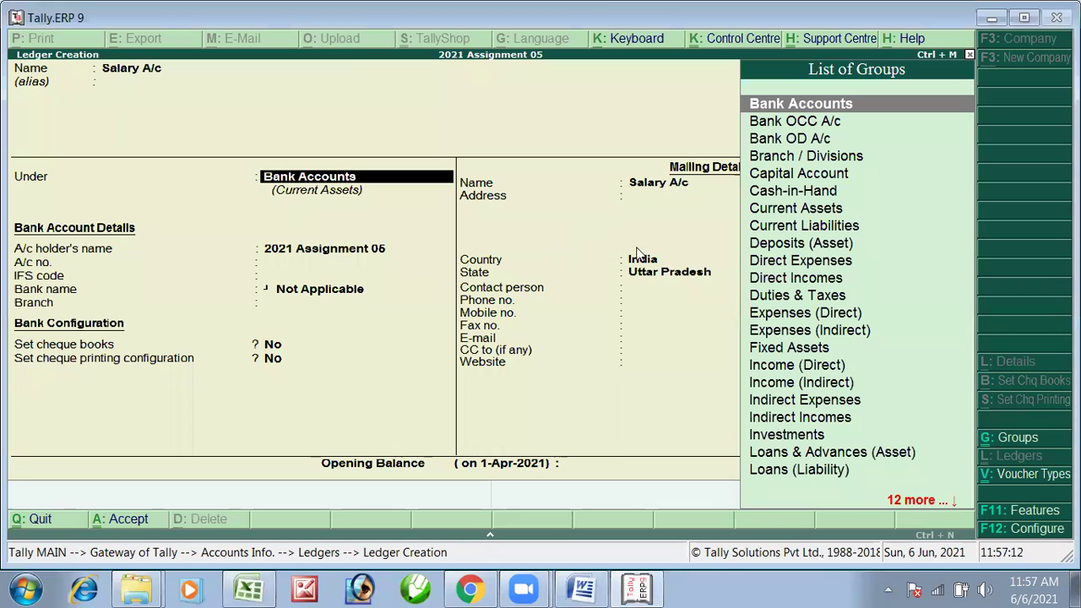
pyautogui.write('I')
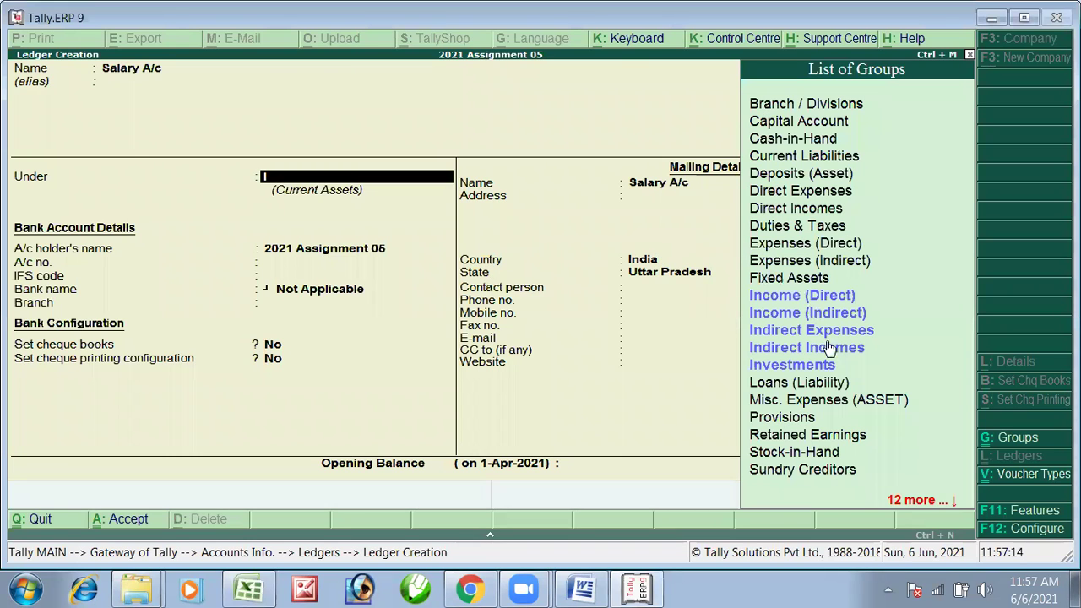
pyautogui.click(764, 333)
pyautogui.click(764, 336)
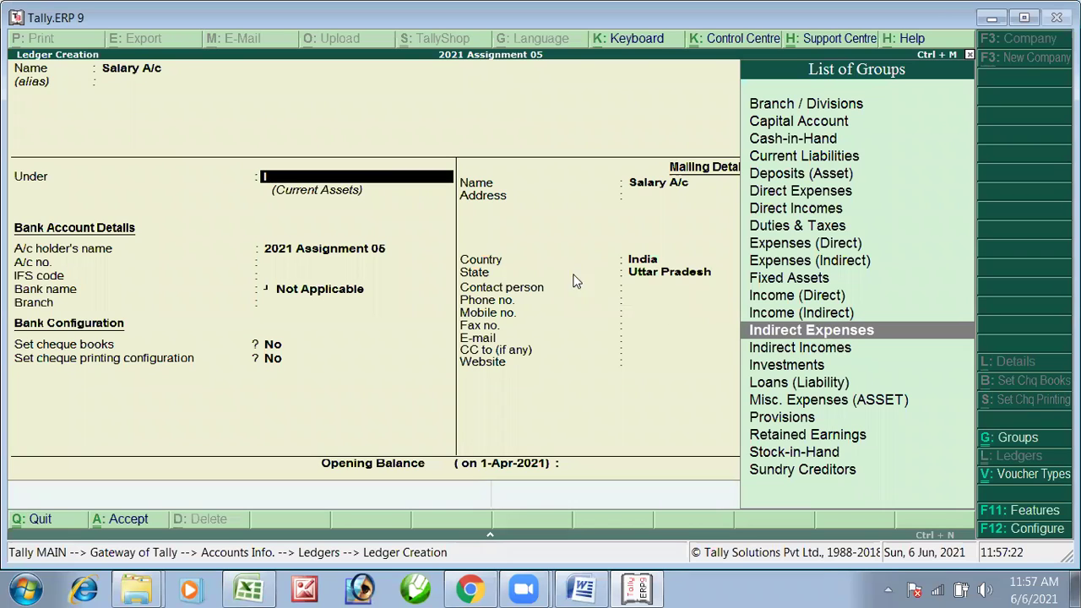
pyautogui.doubleClick(793, 334)
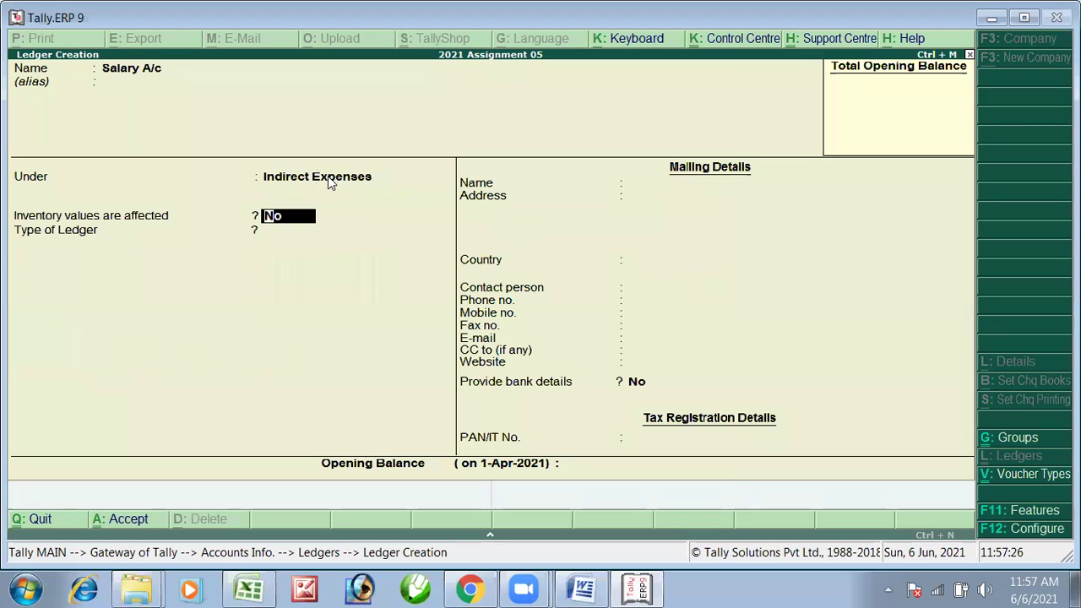
# Step: Accept the Salary A/c ledger with inventory values not affected, ledger type Not Applicable and no mailing details or opening balance
pyautogui.click(330, 181)
pyautogui.press('Return')
pyautogui.press('Return')
pyautogui.press('Return')
pyautogui.press('Return')
pyautogui.press('Return')
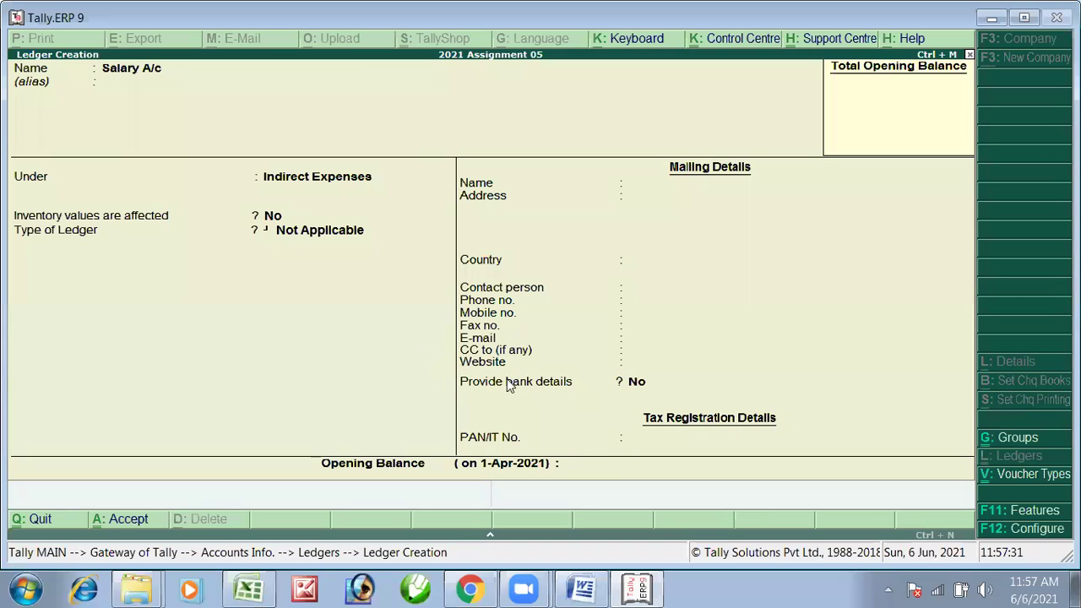
# Step: Check the remaining ledgers and groups in the Excel list, and close Record Assignment-1.xlsx with its changes saved
pyautogui.hotkey('alt', 'Tab')
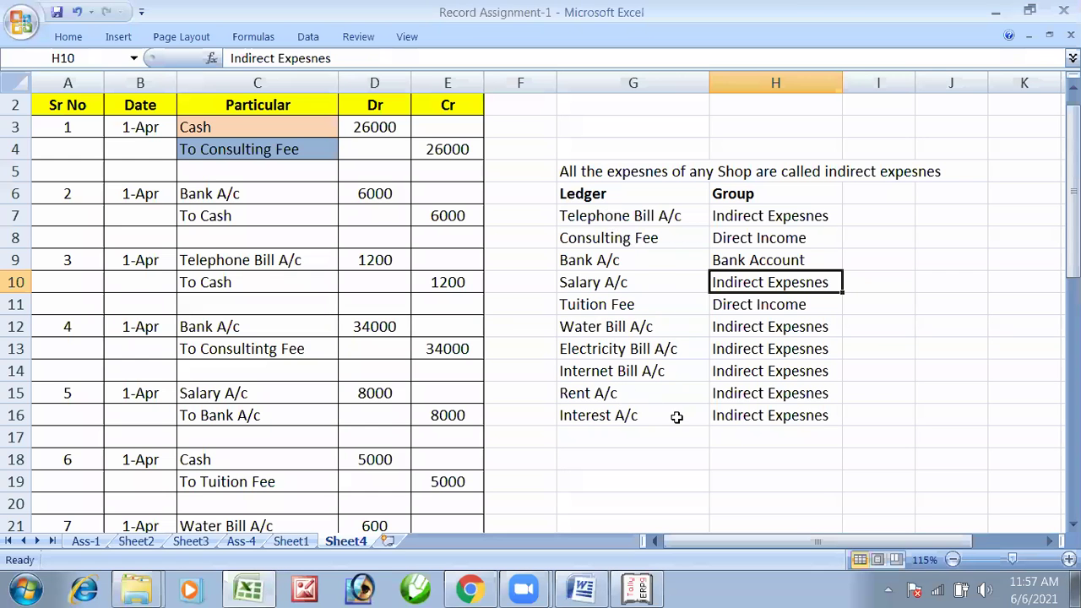
pyautogui.click(770, 405)
pyautogui.hotkey('alt', 'Tab')
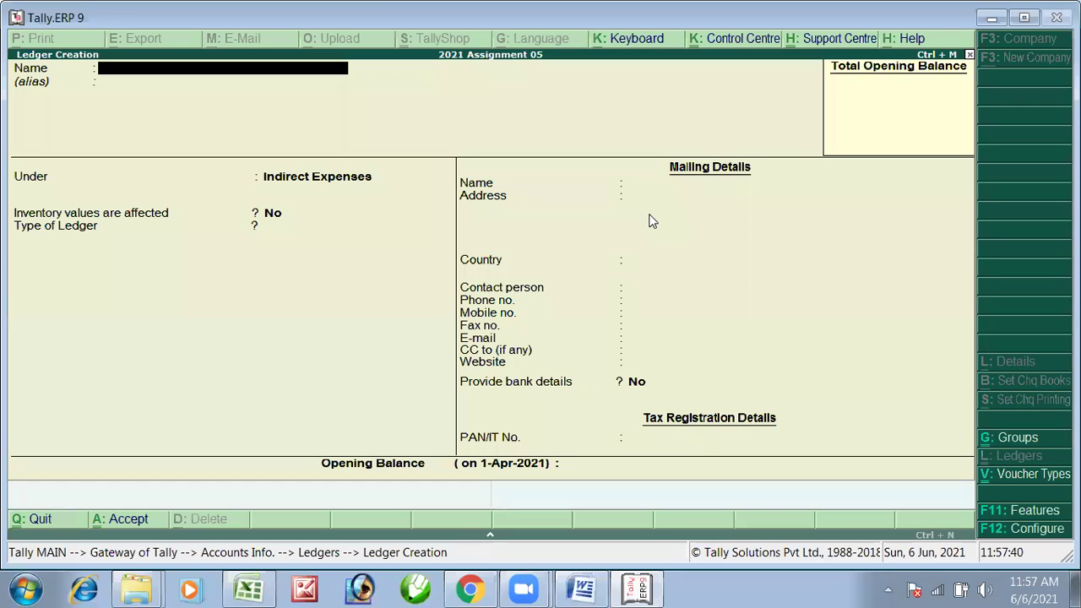
pyautogui.hotkey('alt', 'Tab')
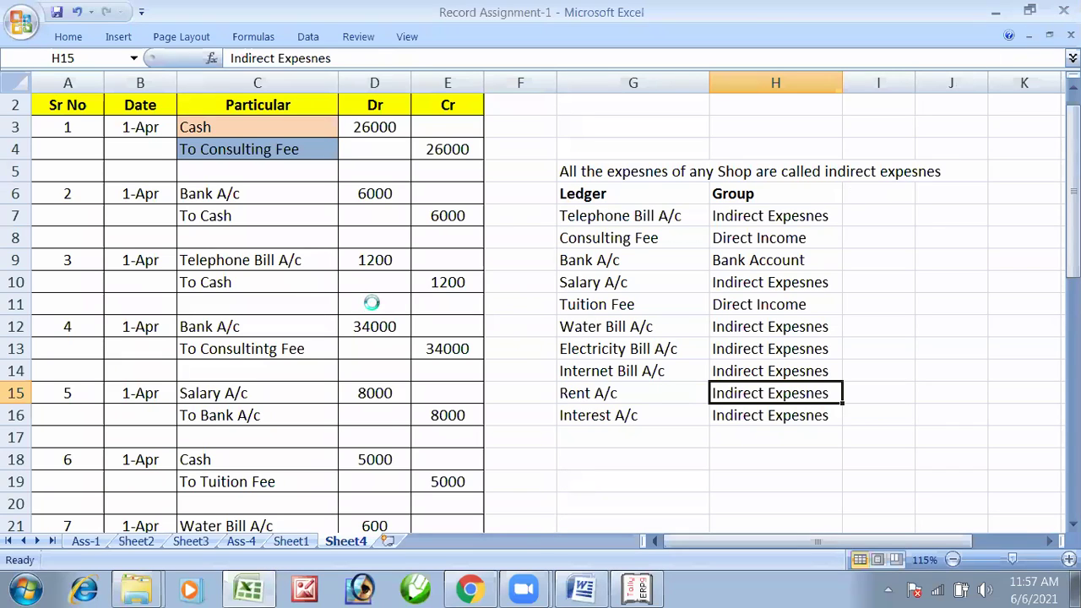
pyautogui.hotkey('alt', 'F4')
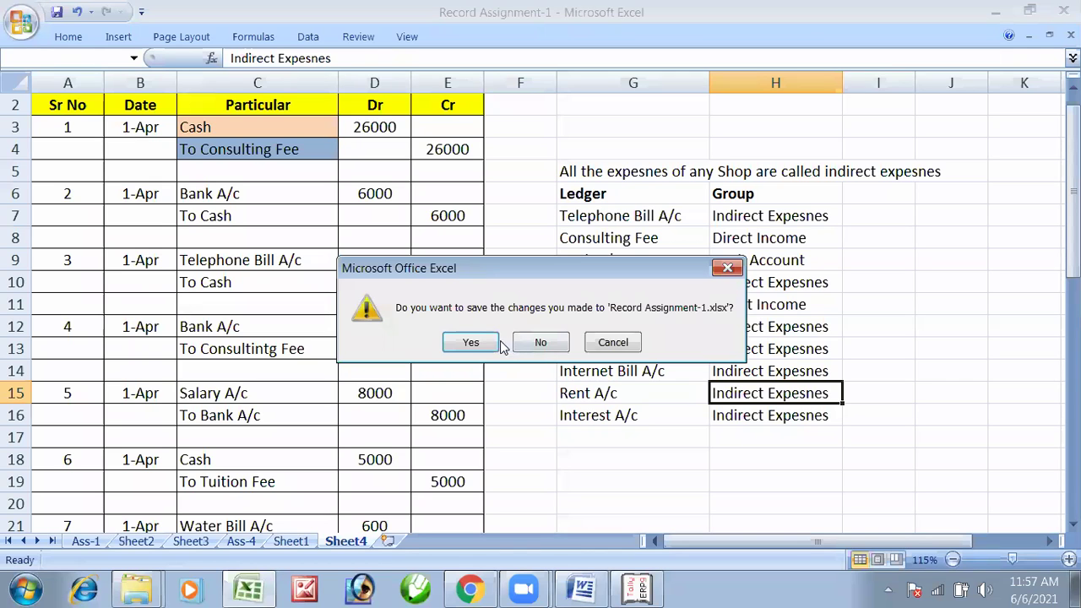
pyautogui.click(458, 343)
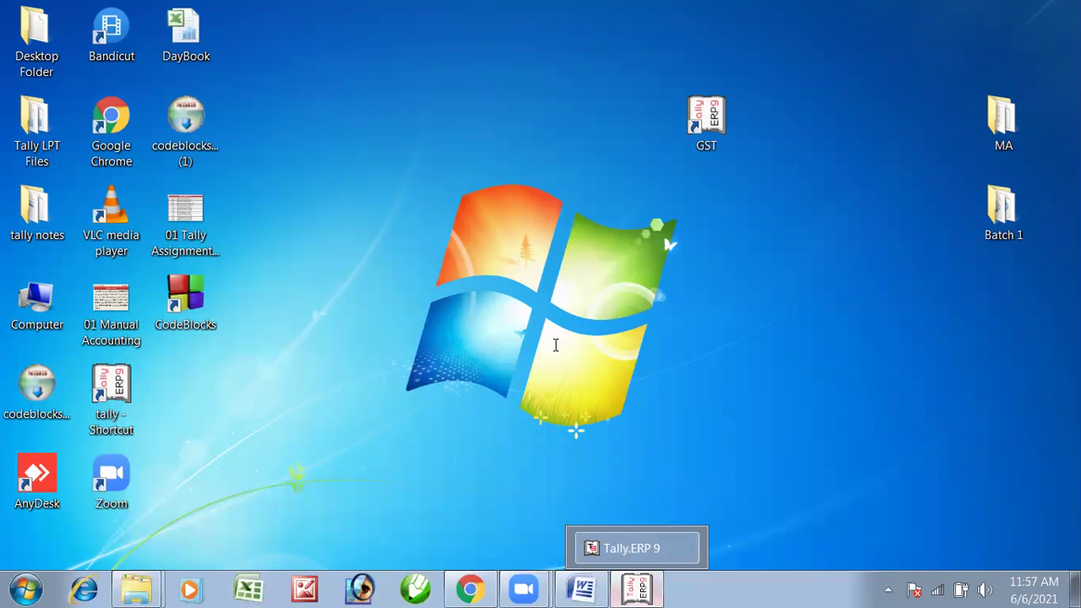
# Step: Review the Tally Assignment 5 transactions in the PDF open in Chrome, and return to the desktop
pyautogui.hotkey('alt', 'Tab')
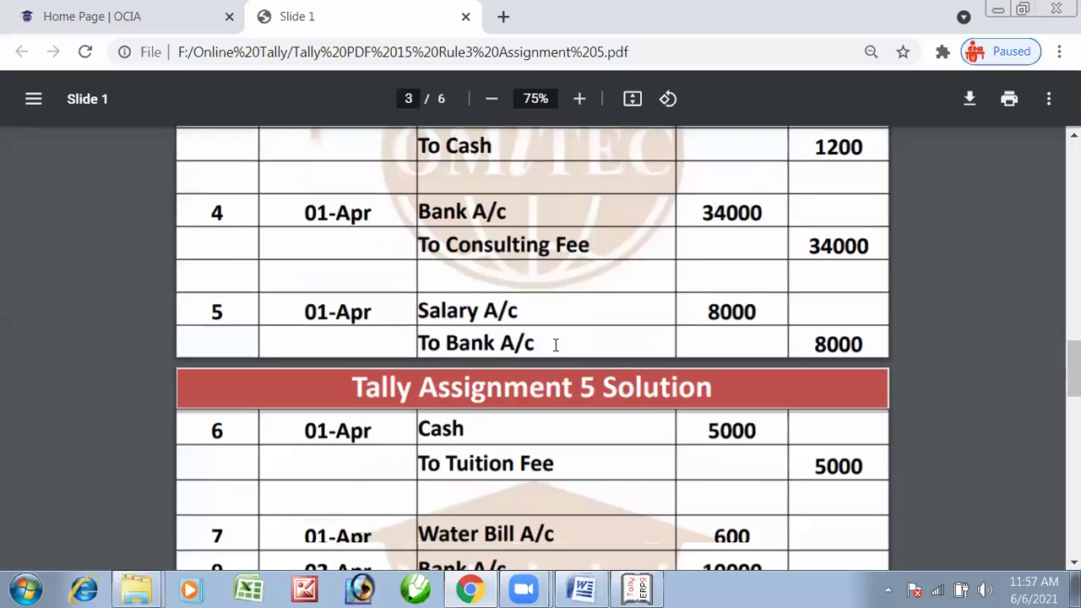
pyautogui.scroll(-4, 556, 344)
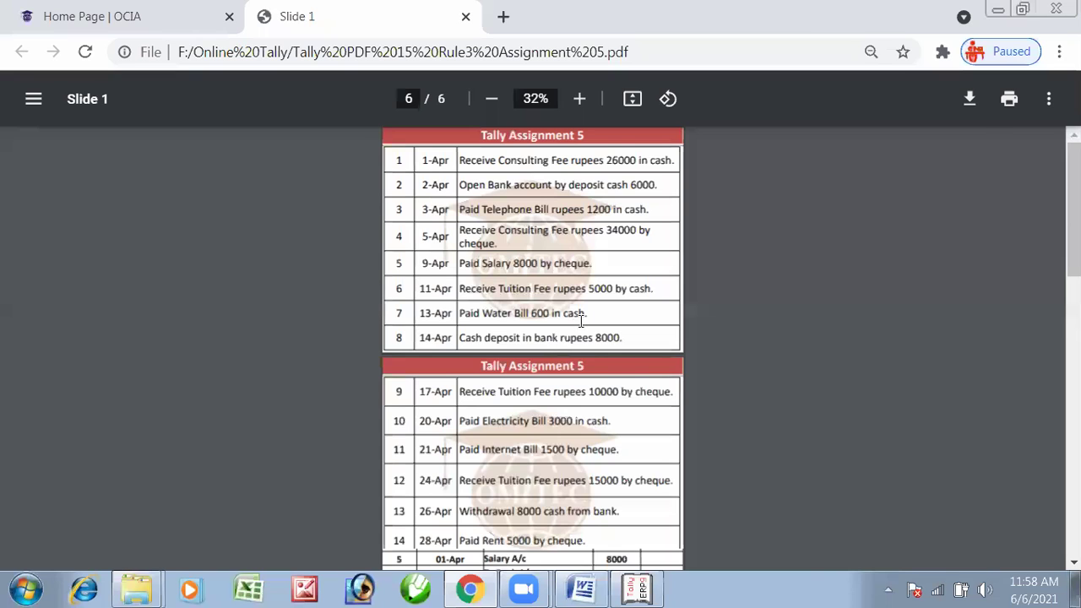
pyautogui.scroll(4, 581, 321)
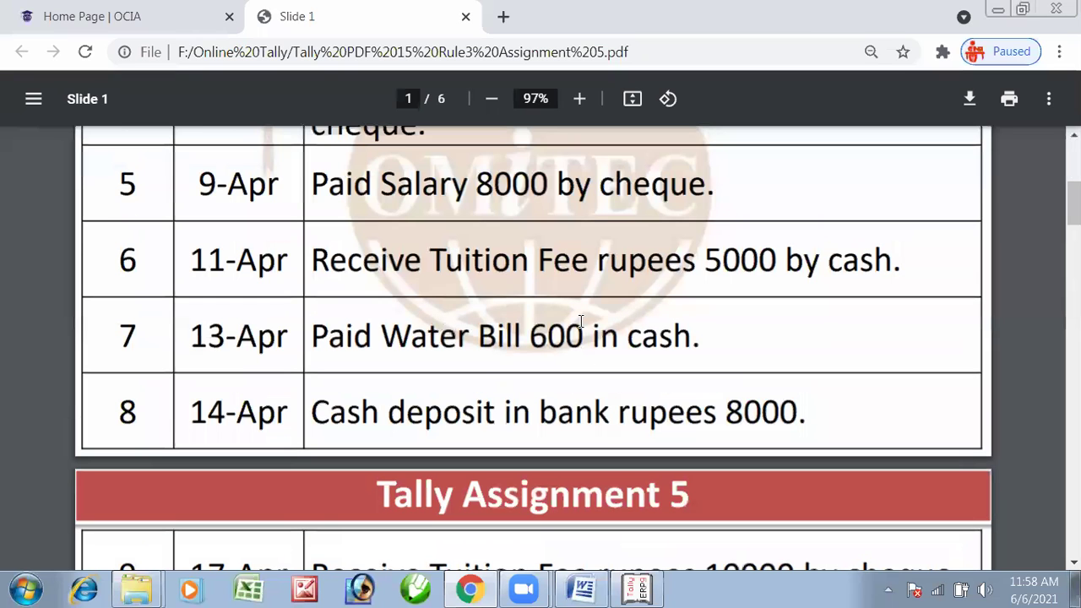
pyautogui.scroll(-2, 641, 274)
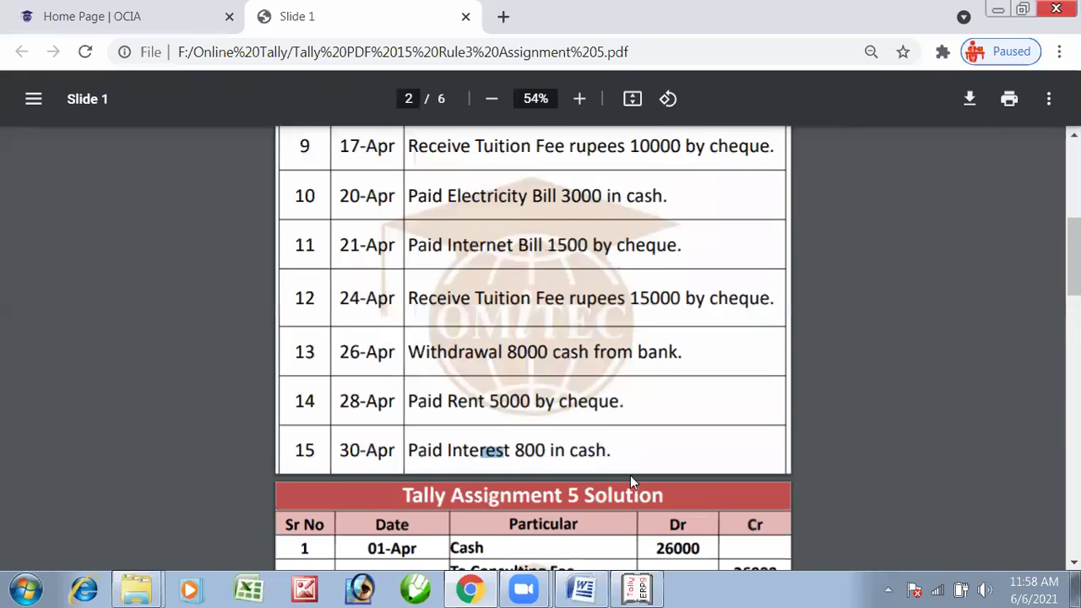
pyautogui.press('super+d')
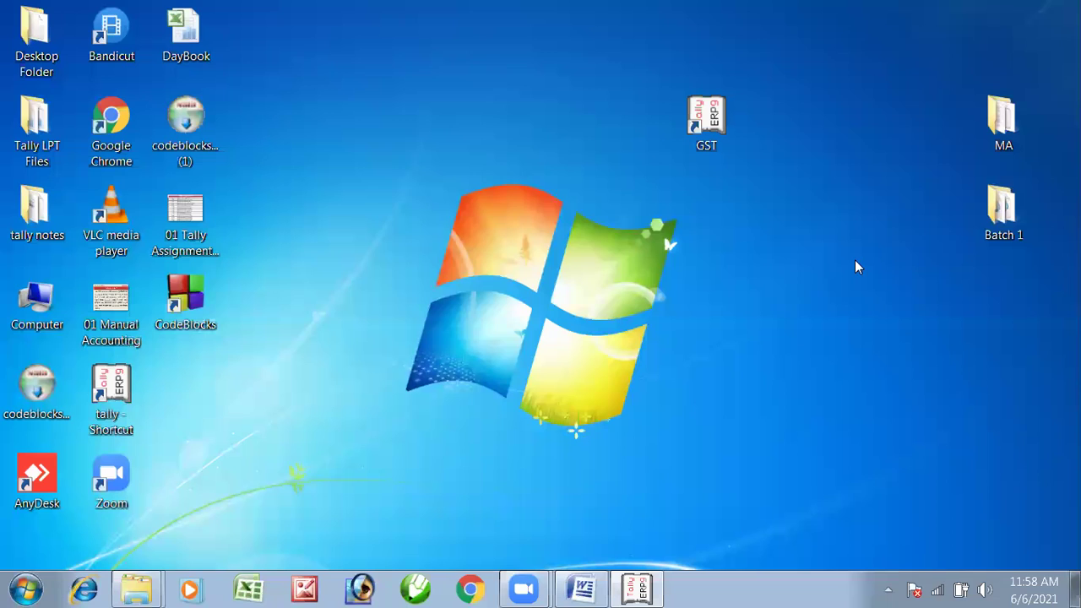